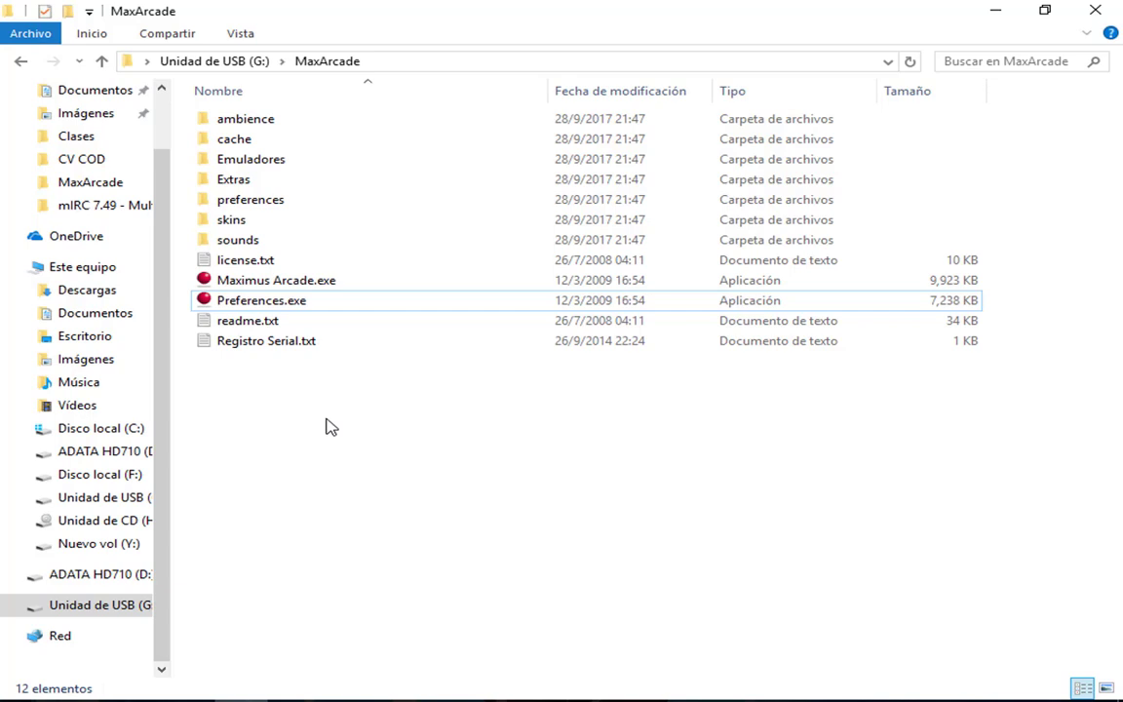
Open Registro Serial.txt from the MaxArcade folder on the USB drive (G:) and review the registration name, e-mail and serial it contains.
click(239, 61)
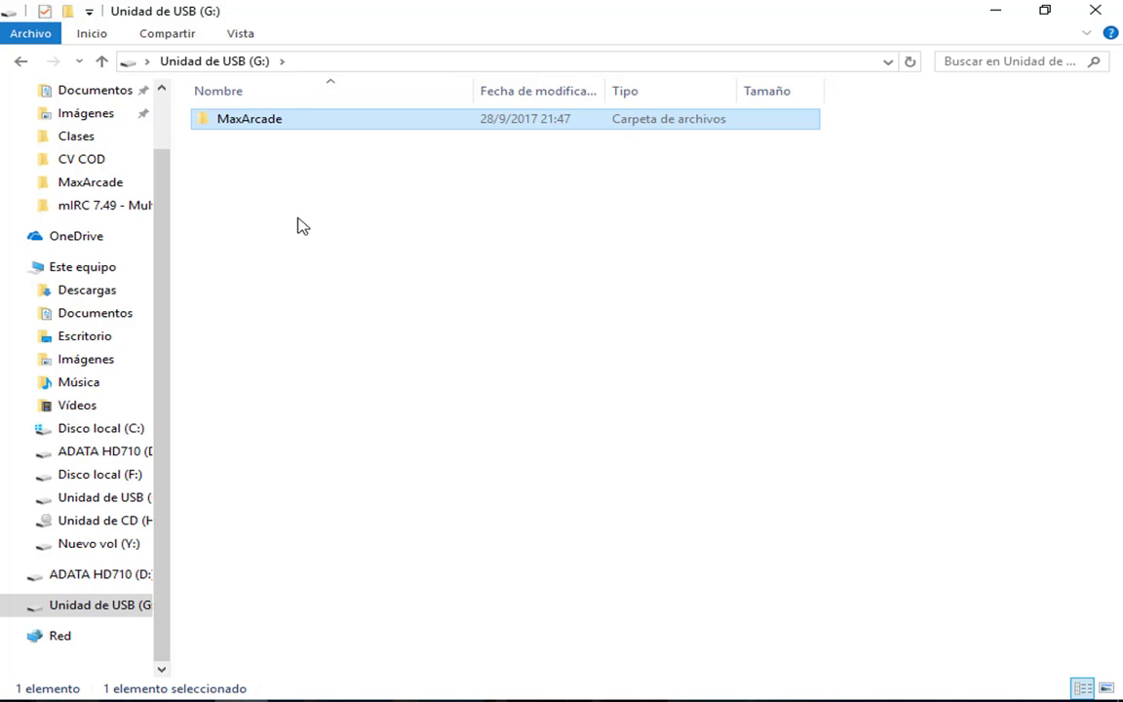
double_click(242, 119)
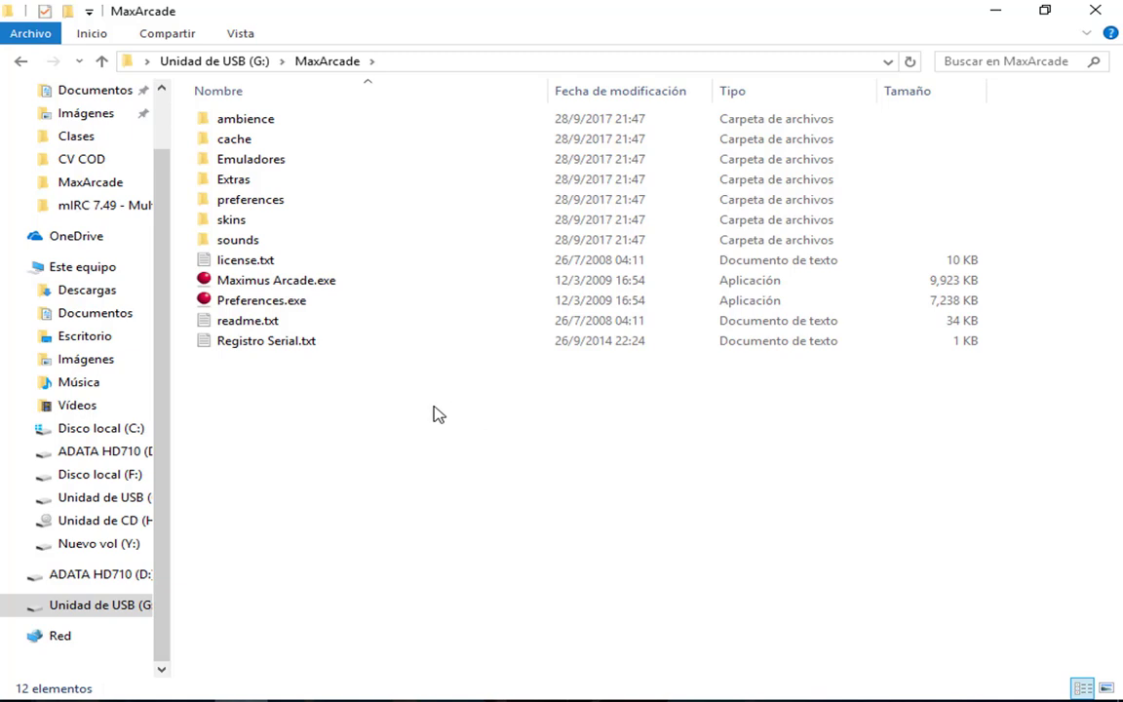
double_click(238, 346)
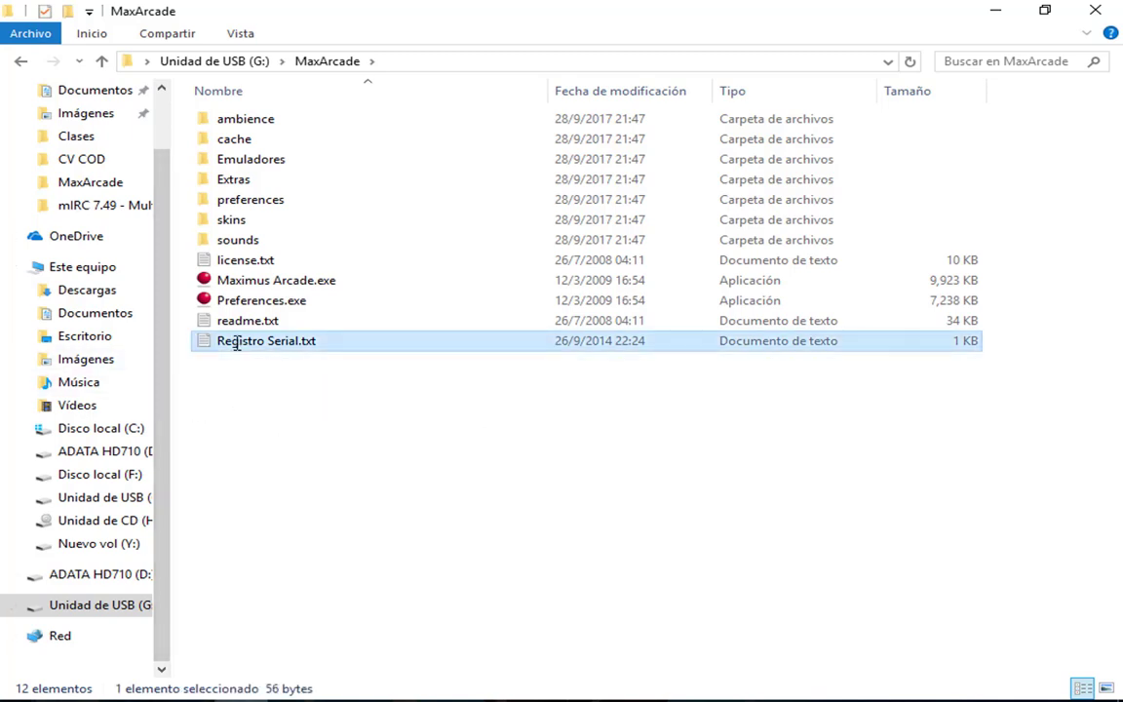
drag(797, 156, 583, 96)
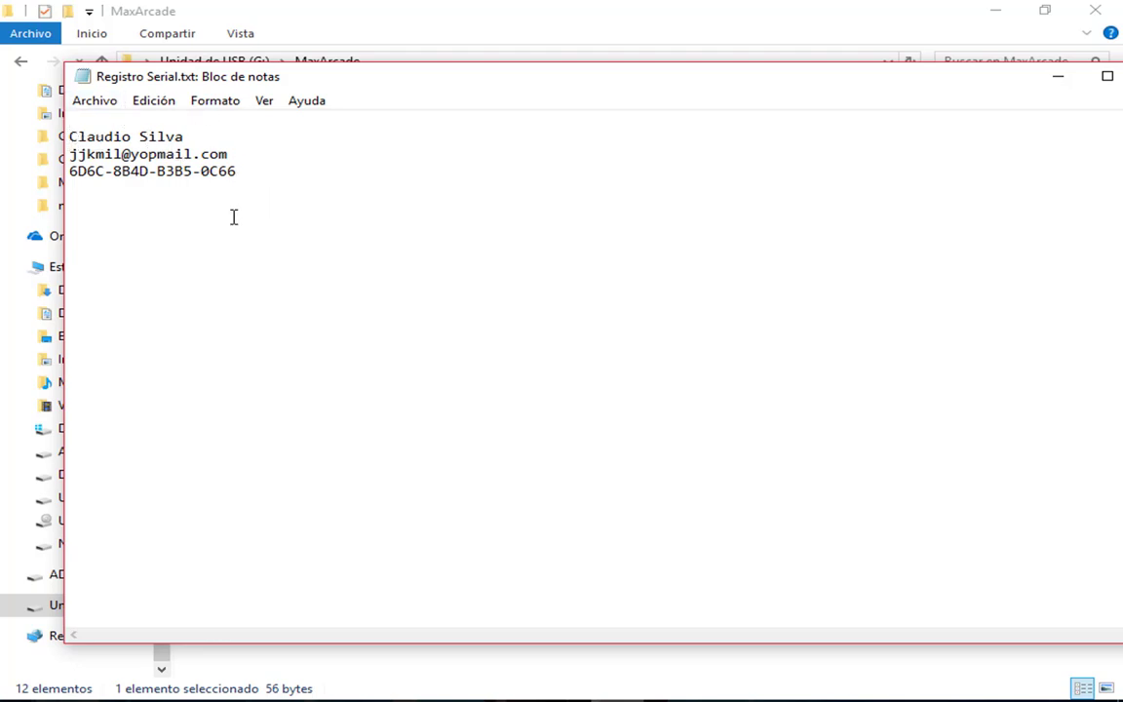
drag(70, 119, 251, 192)
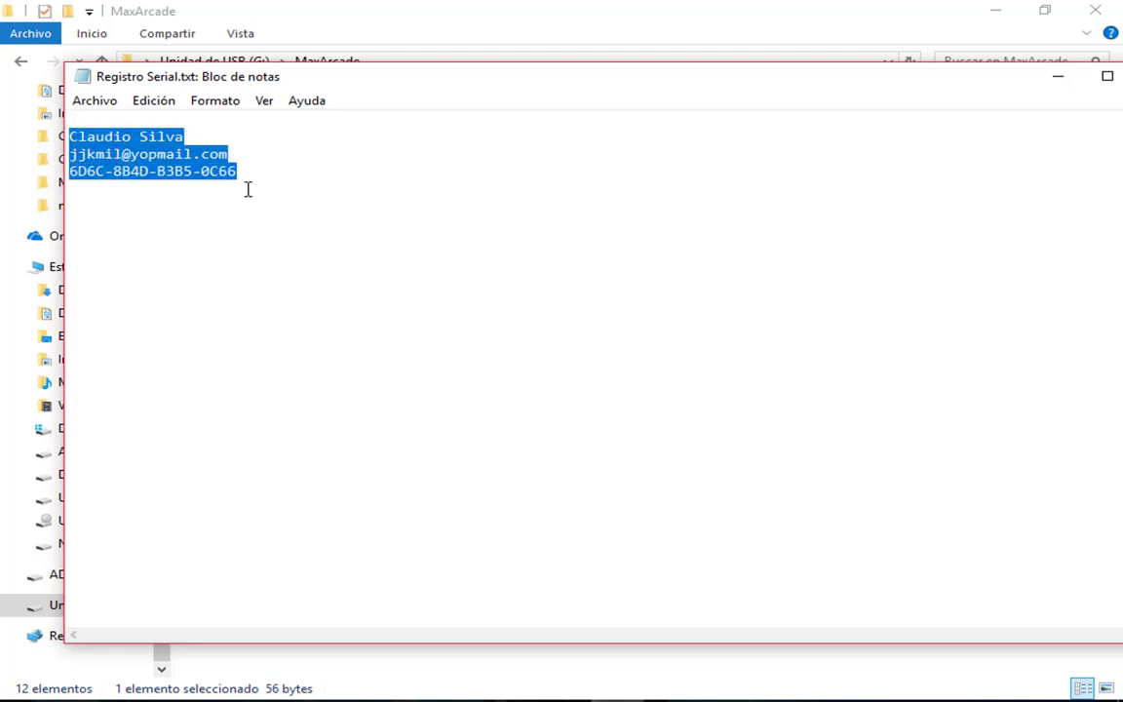
click(260, 186)
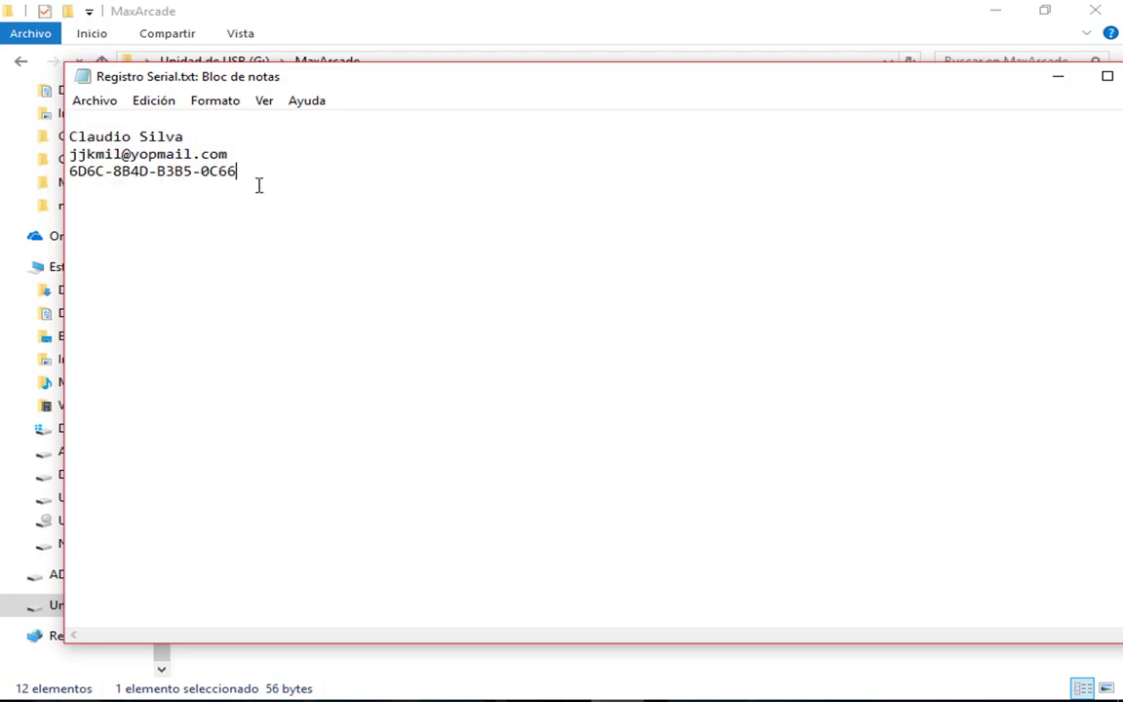
click(1055, 80)
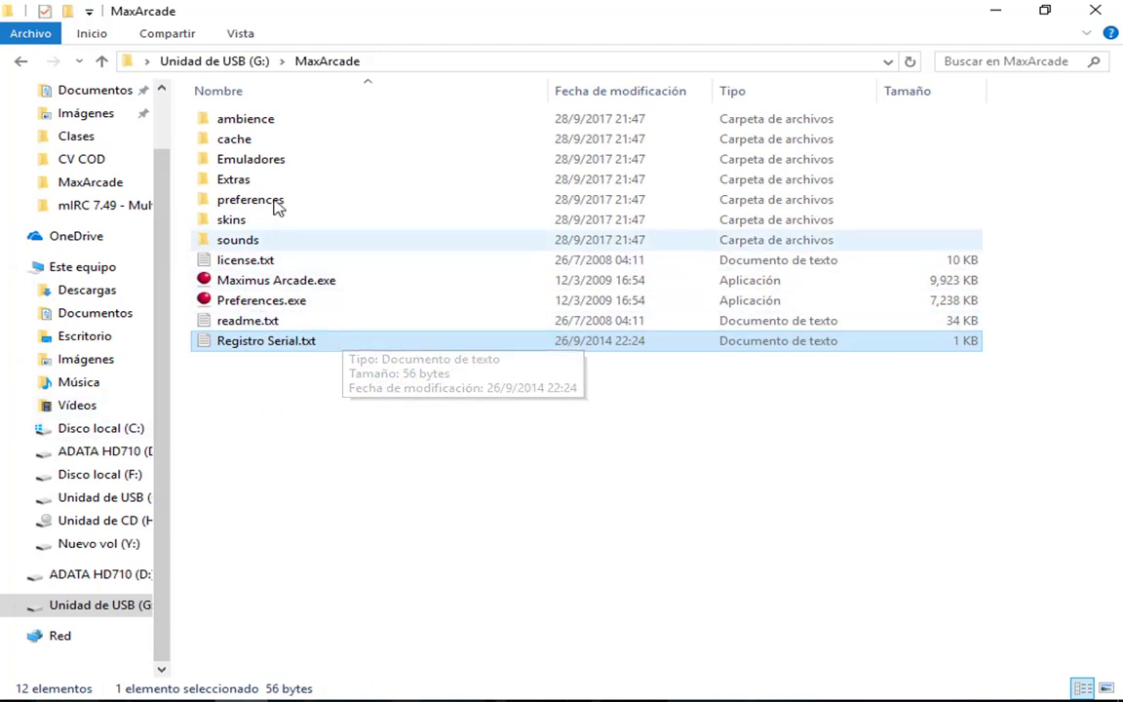
Launch Preferences.exe from the MaxArcade folder and close the open Registro Serial.txt note.
double_click(263, 304)
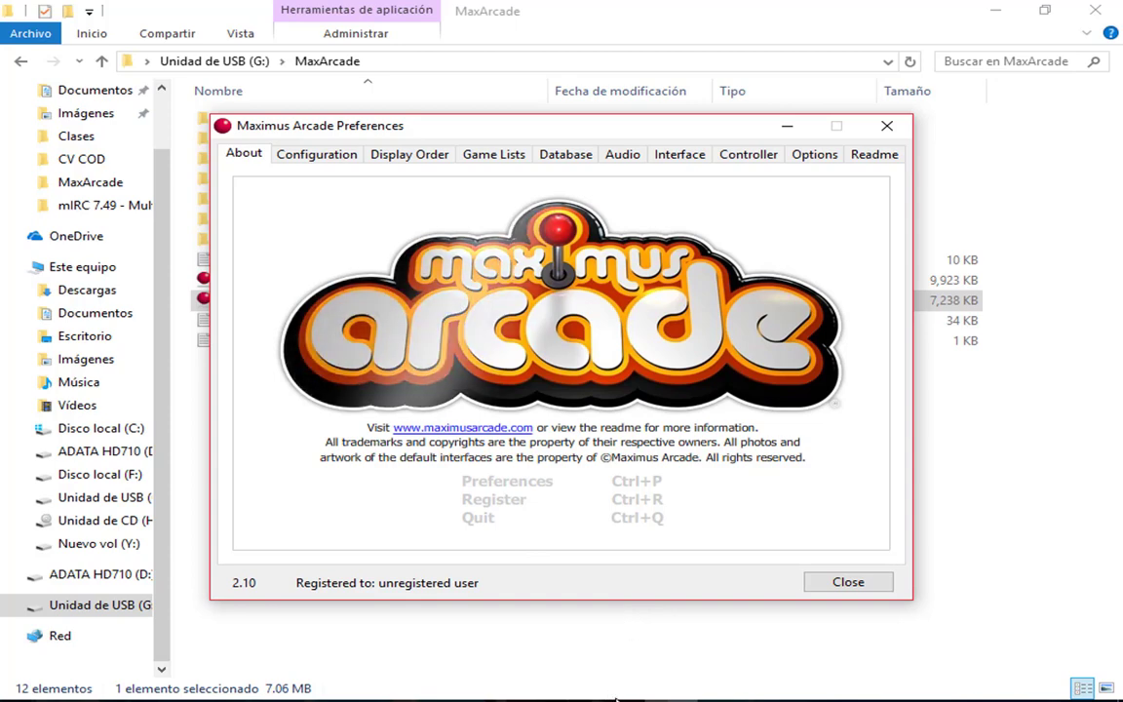
key(alt+Tab)
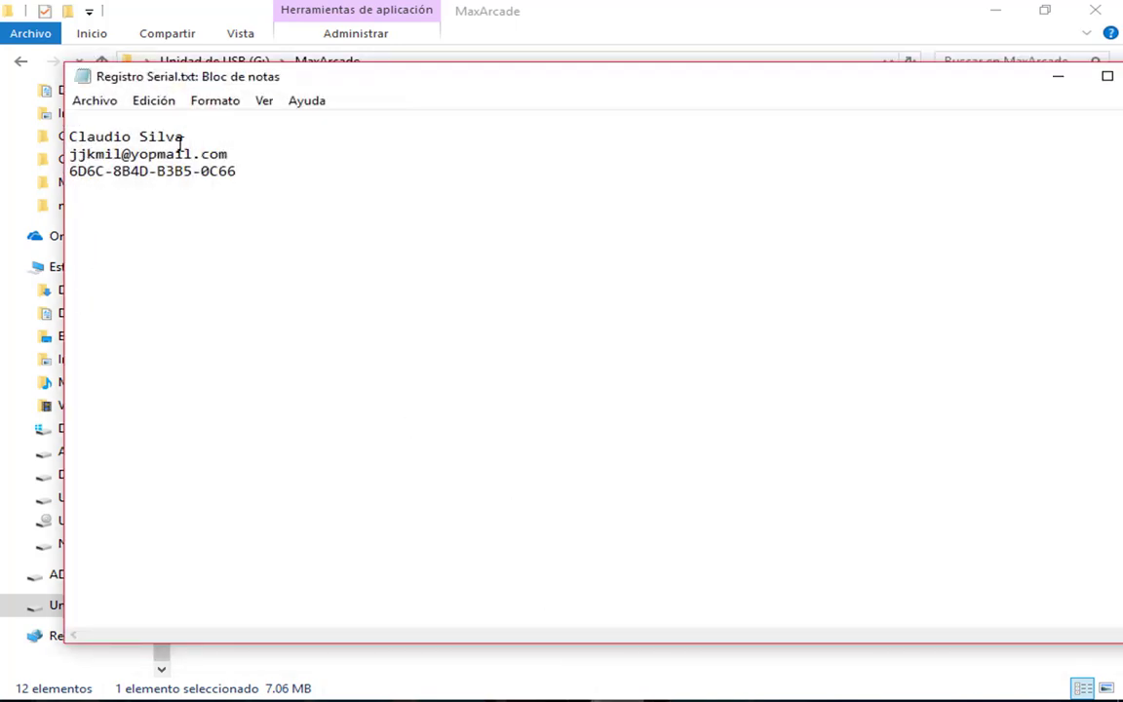
drag(999, 83, 911, 82)
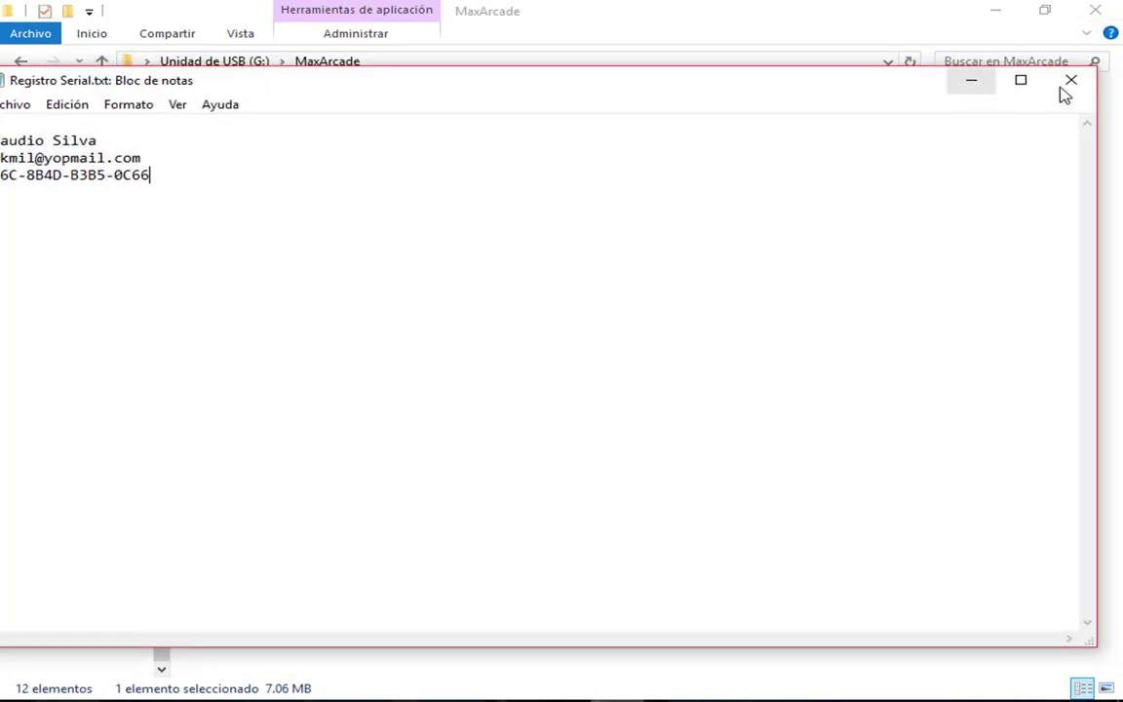
click(1069, 82)
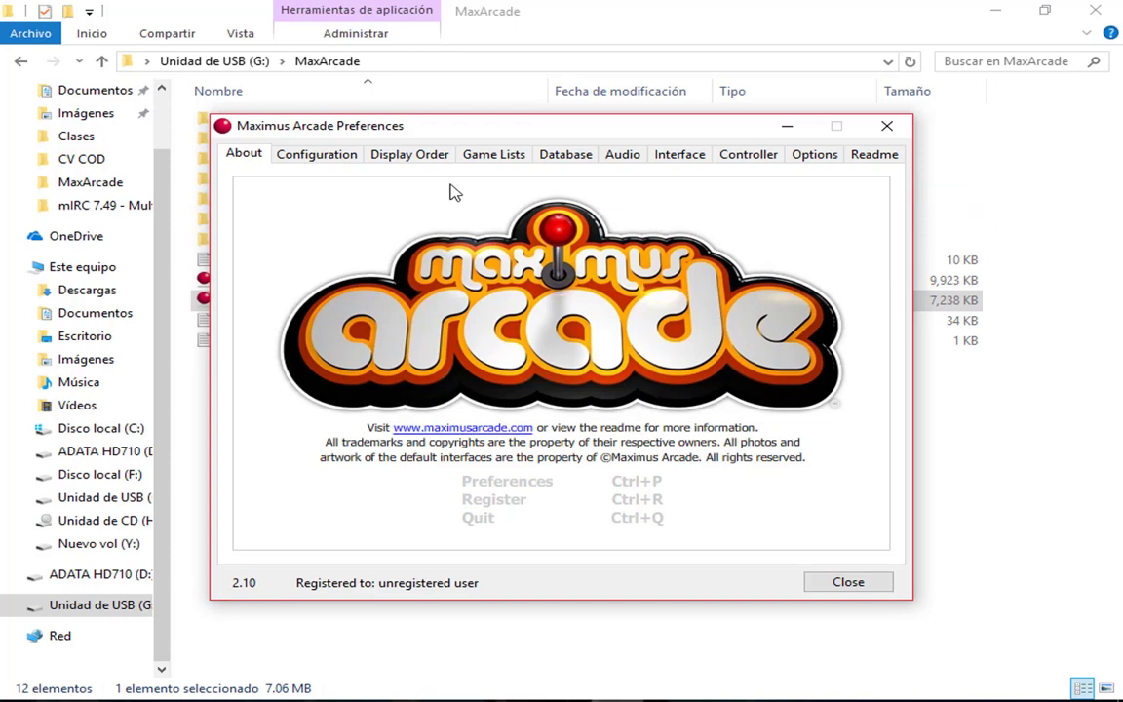
drag(417, 127, 538, 129)
click(274, 344)
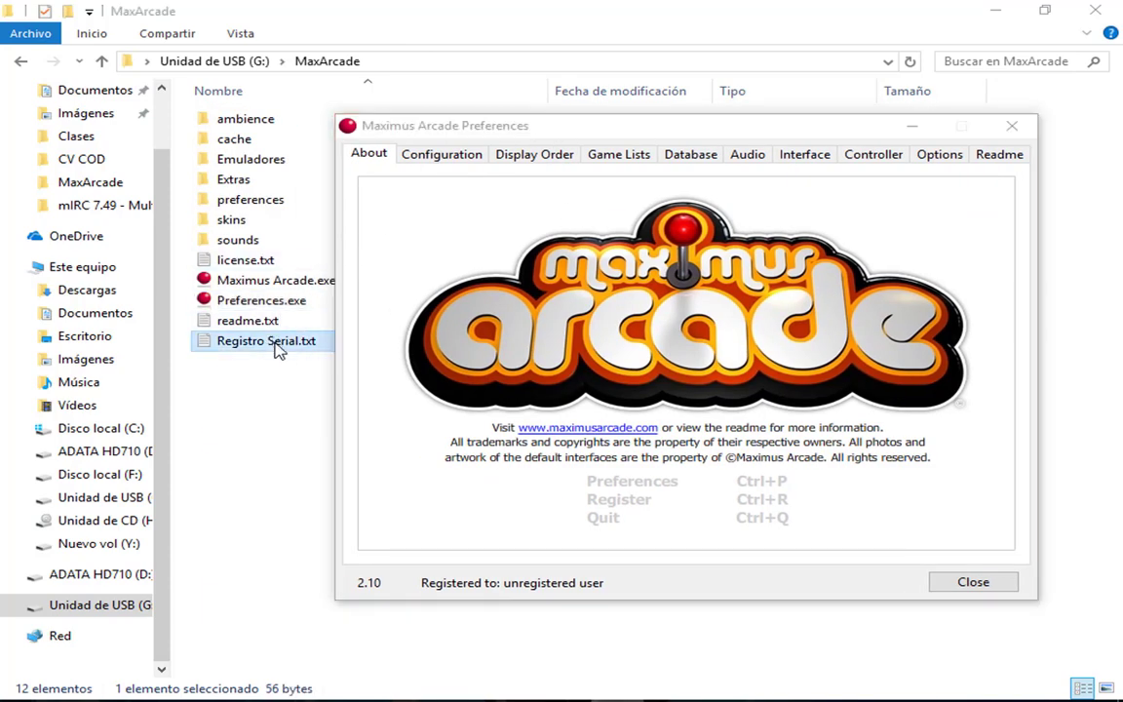
key(alt+Tab)
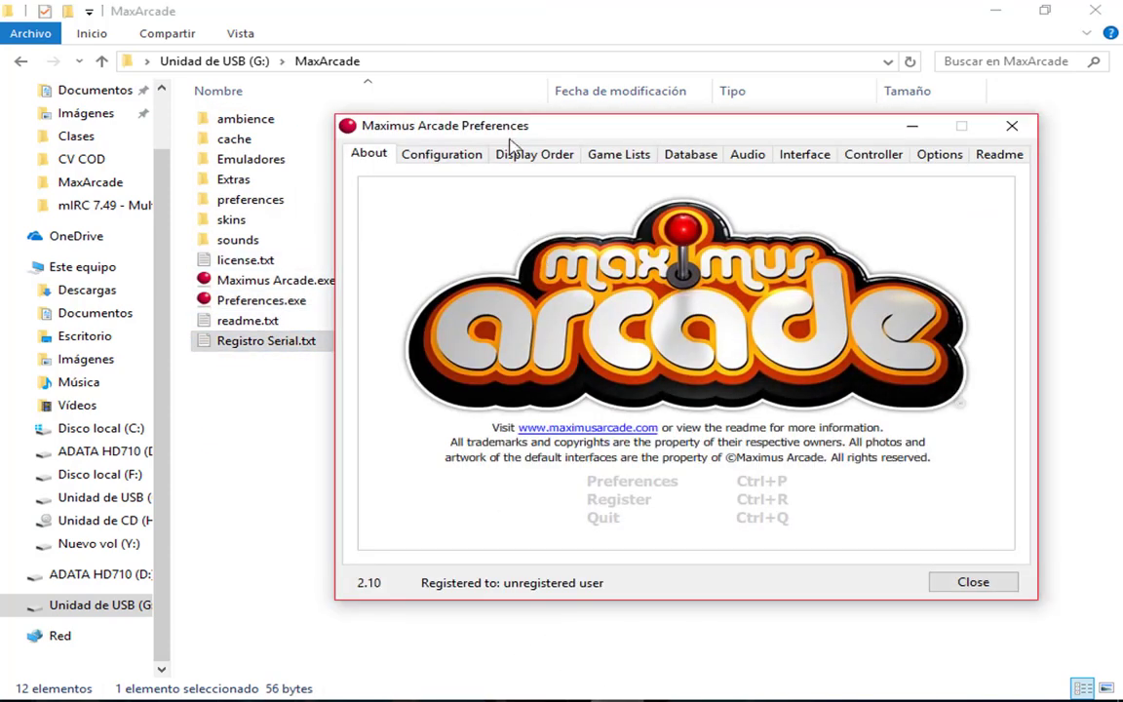
drag(482, 138, 414, 130)
Examine the list of consoles and emulators available in the Emulator Configuration settings.
click(362, 141)
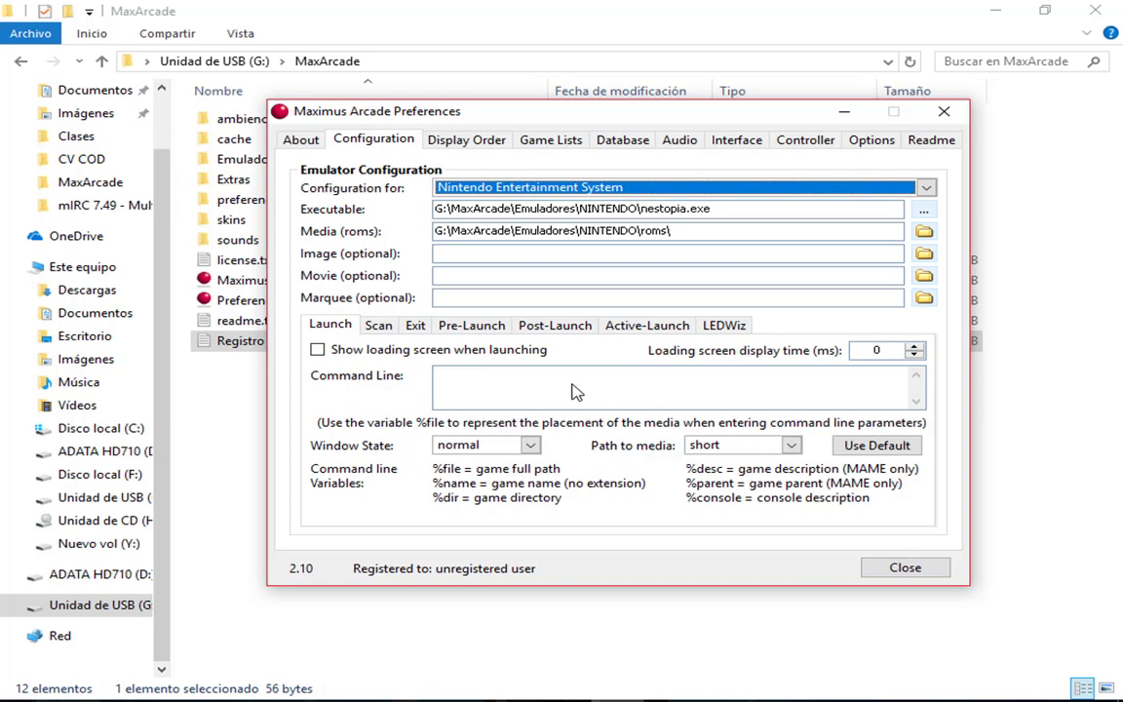
click(925, 188)
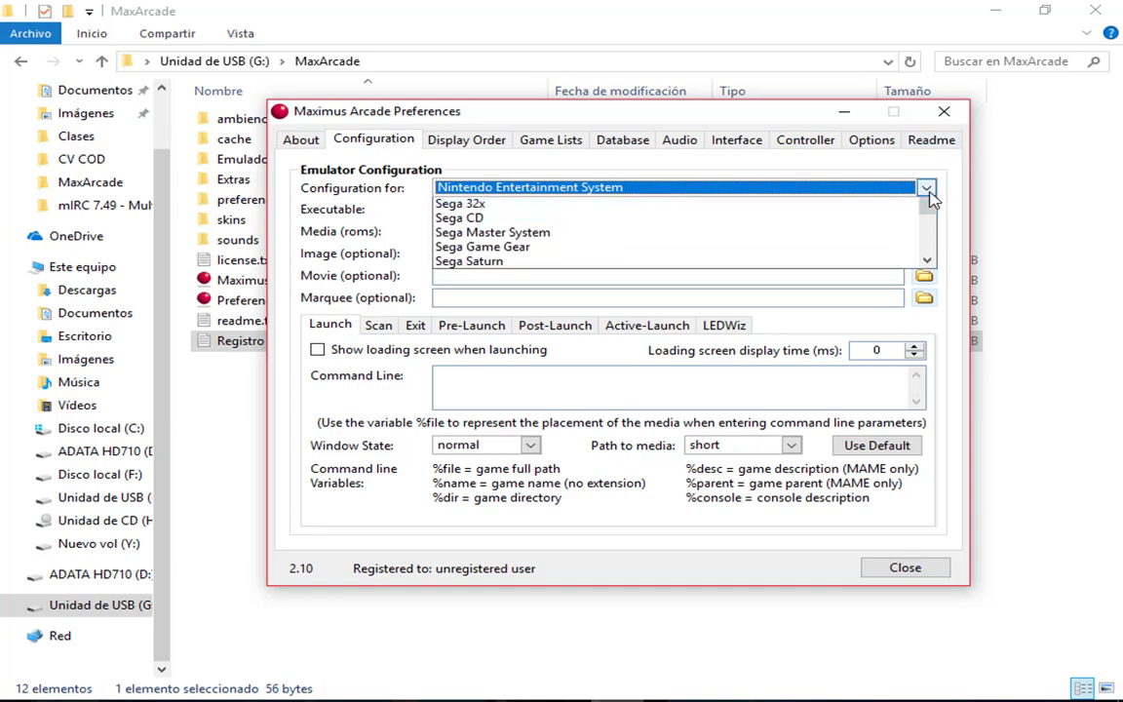
scroll(668, 285, down, 5)
scroll(663, 292, up, 13)
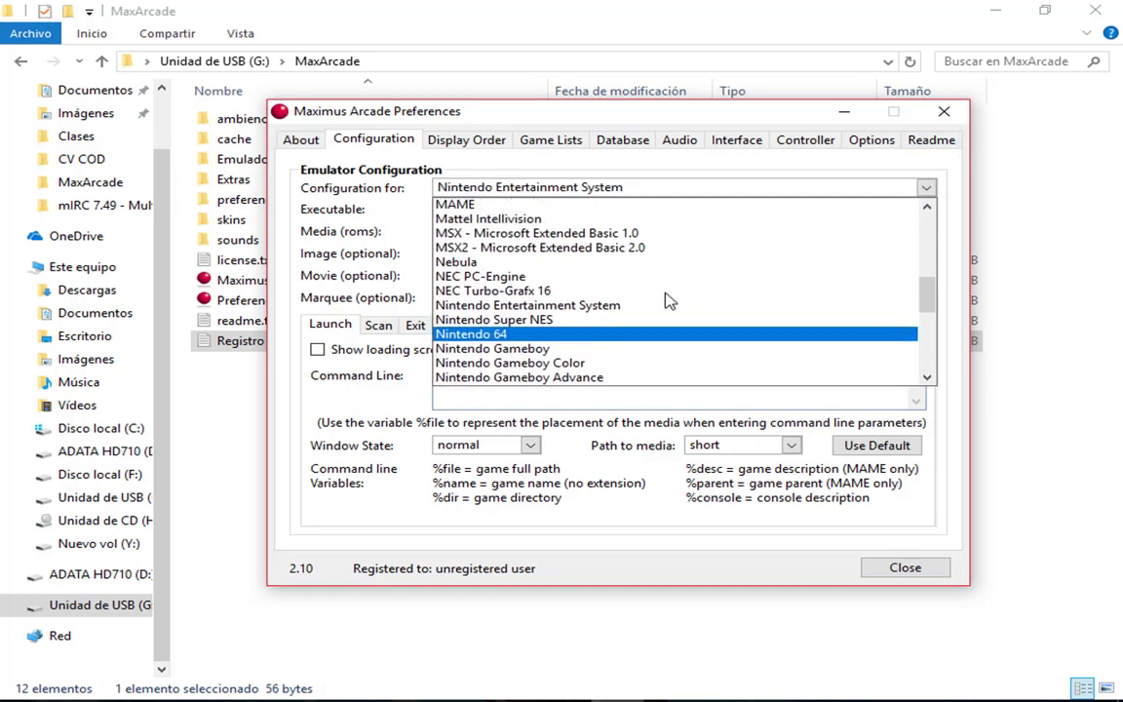
scroll(659, 300, up, 2)
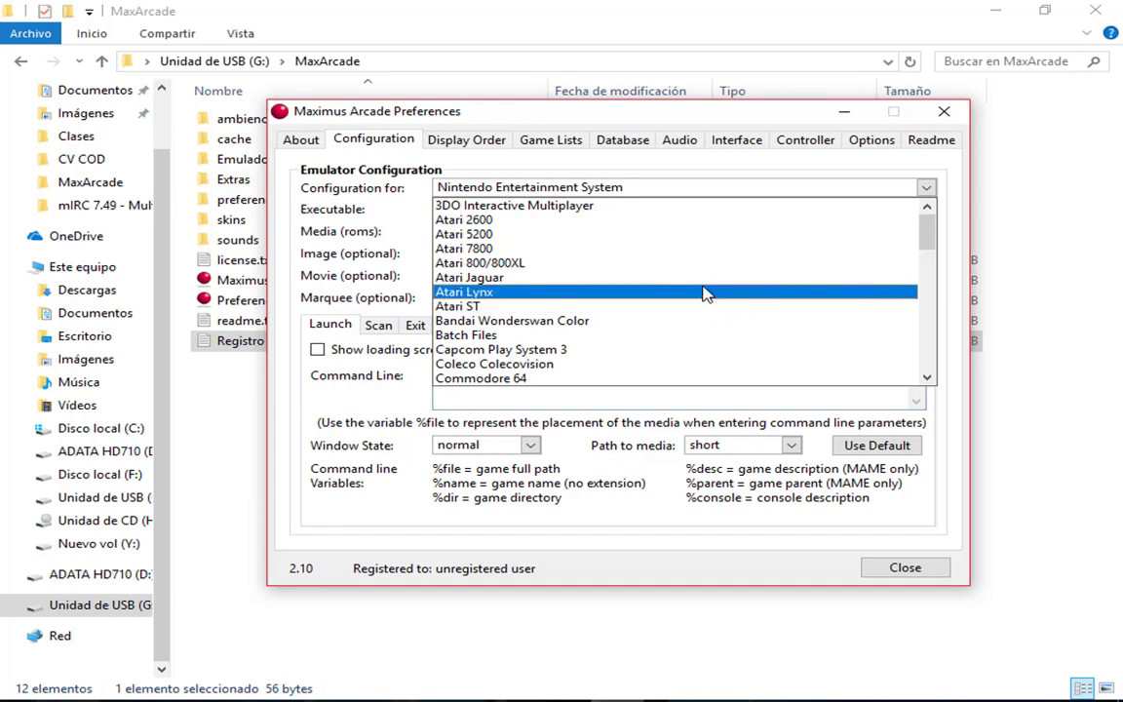
scroll(707, 298, down, 1)
click(1068, 370)
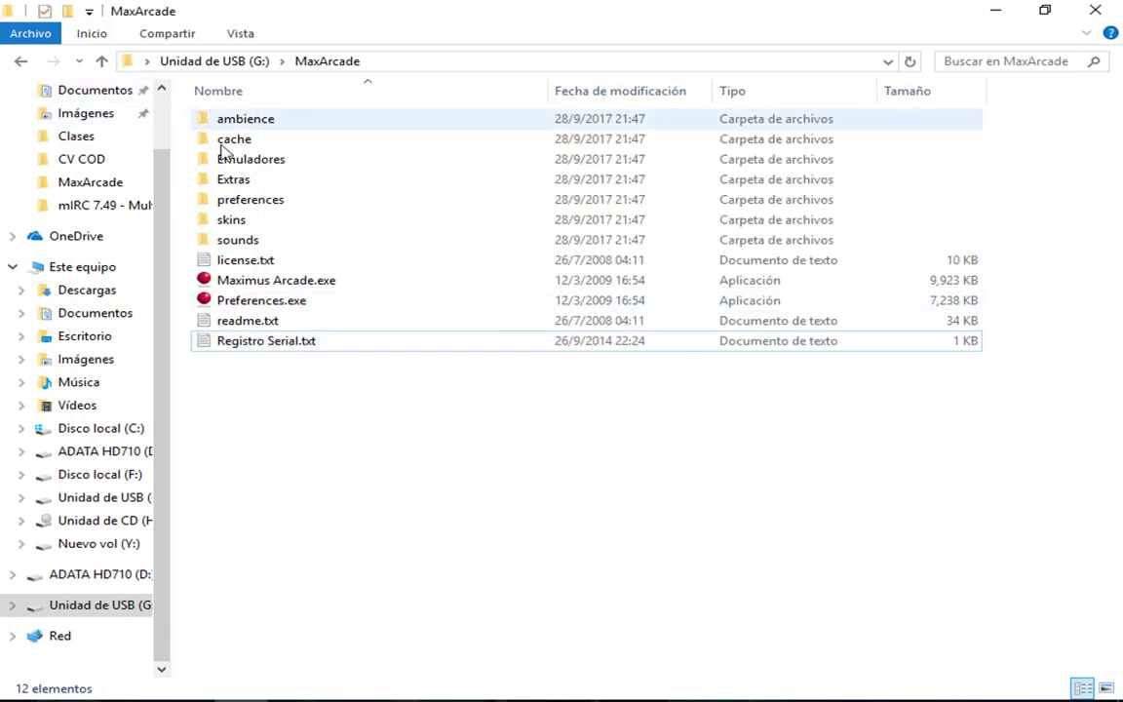
Inspect the Emuladores\NINTENDO folder and its roms subfolder, returning to the Maximus Arcade Preferences.
double_click(252, 163)
click(263, 121)
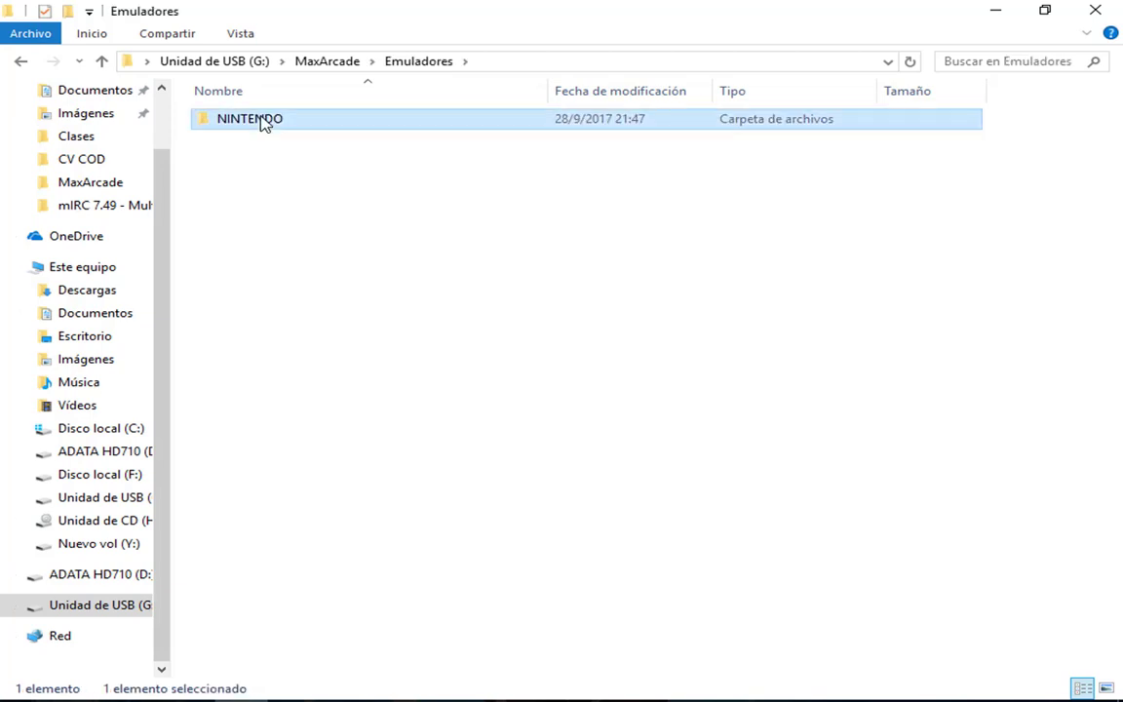
double_click(264, 121)
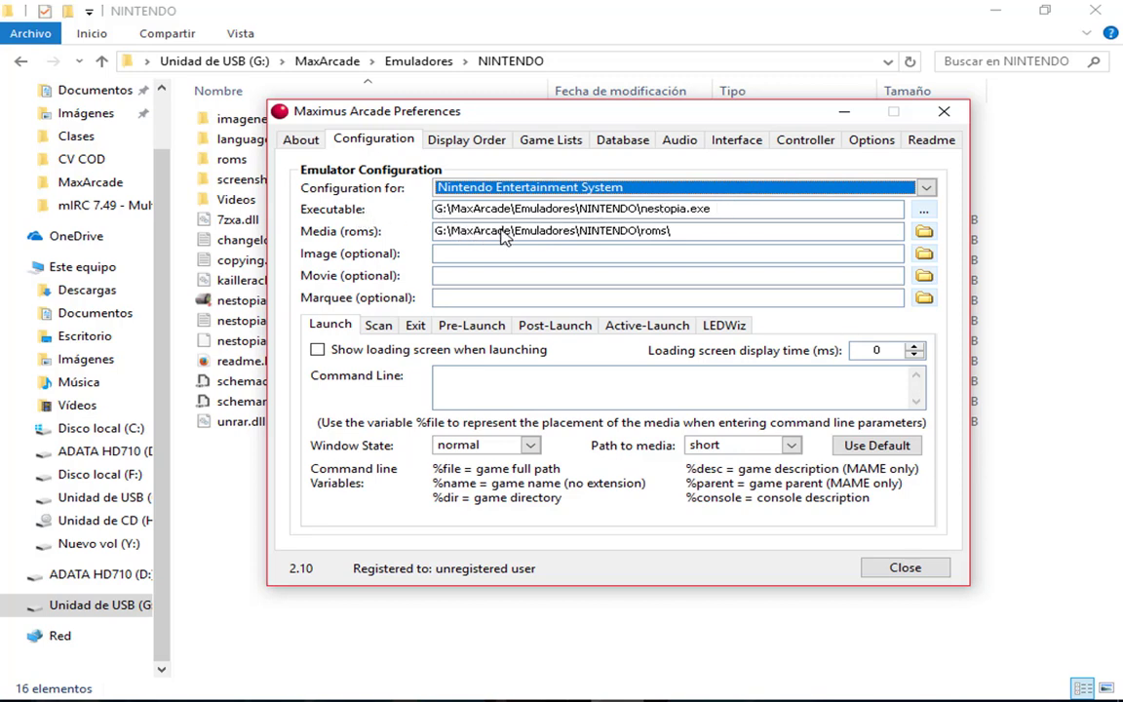
double_click(238, 166)
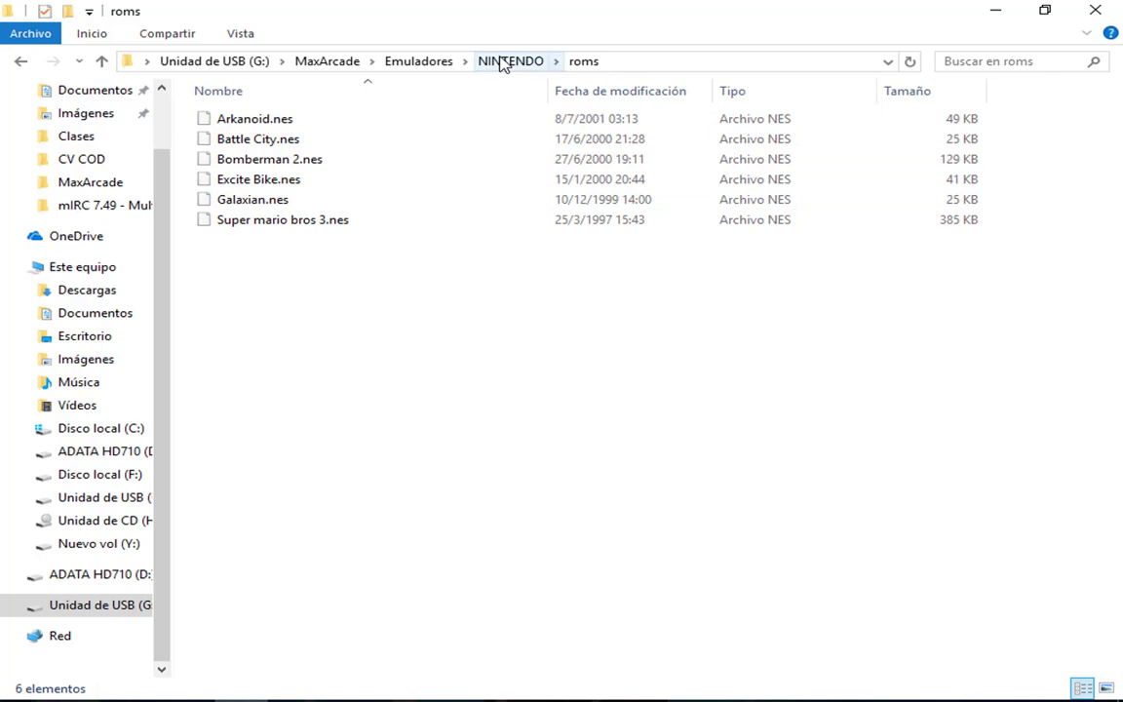
click(546, 698)
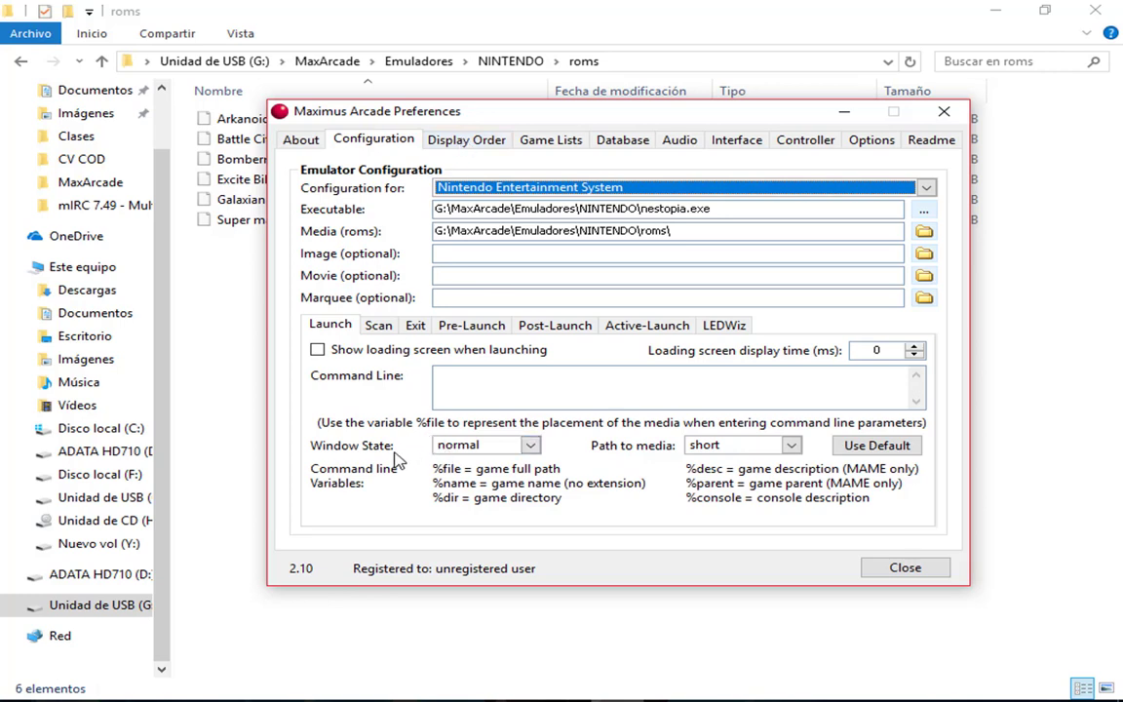
Review the emulator display order and the game list for the Nintendo Entertainment System.
click(468, 384)
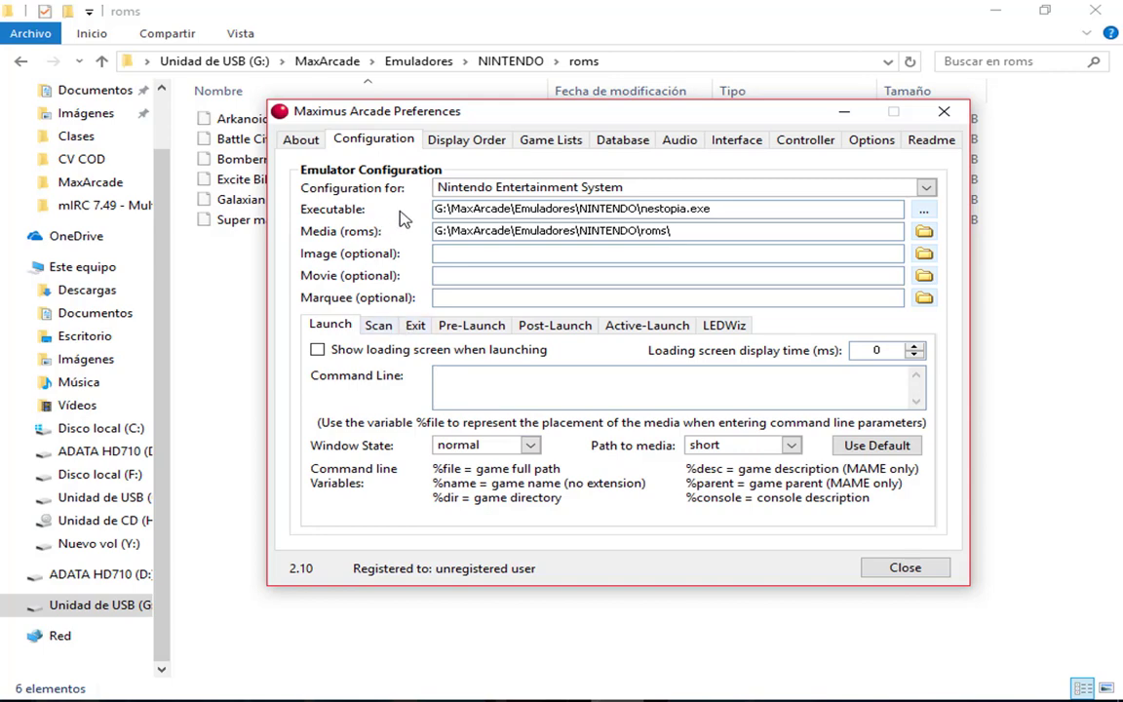
click(431, 132)
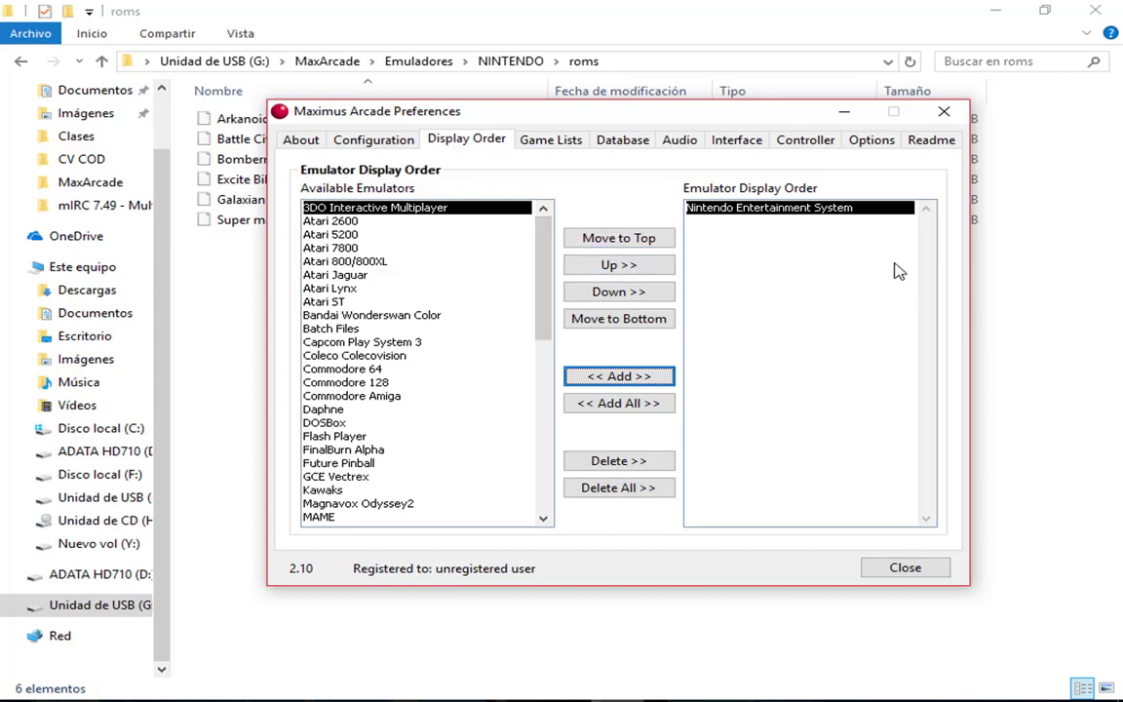
click(552, 141)
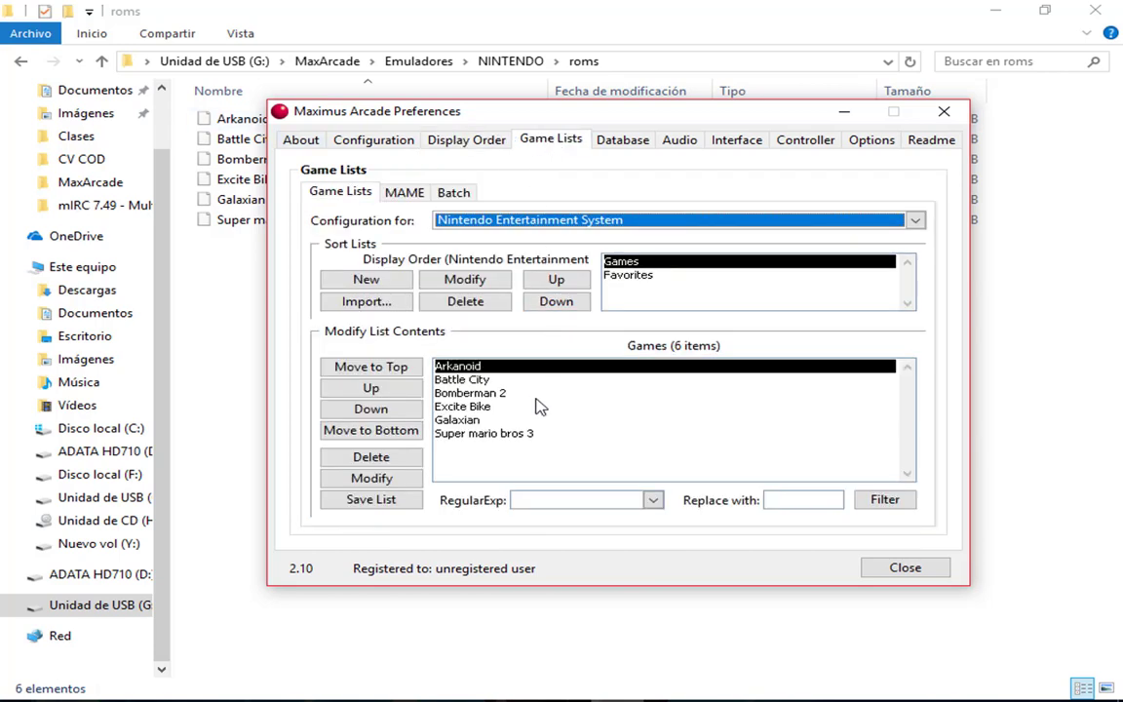
drag(443, 382, 416, 336)
Enable the Nintendo Entertainment System scan options for forcing a rescan of the media folder and always forcing it at startup.
click(390, 143)
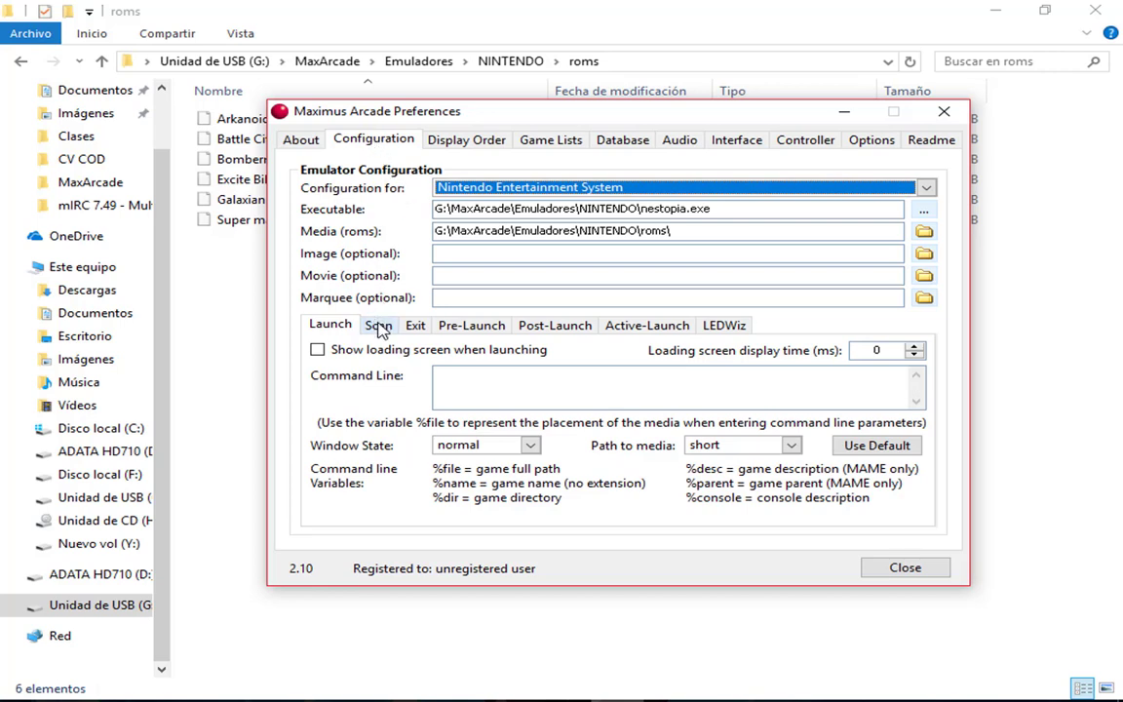
click(379, 326)
click(320, 470)
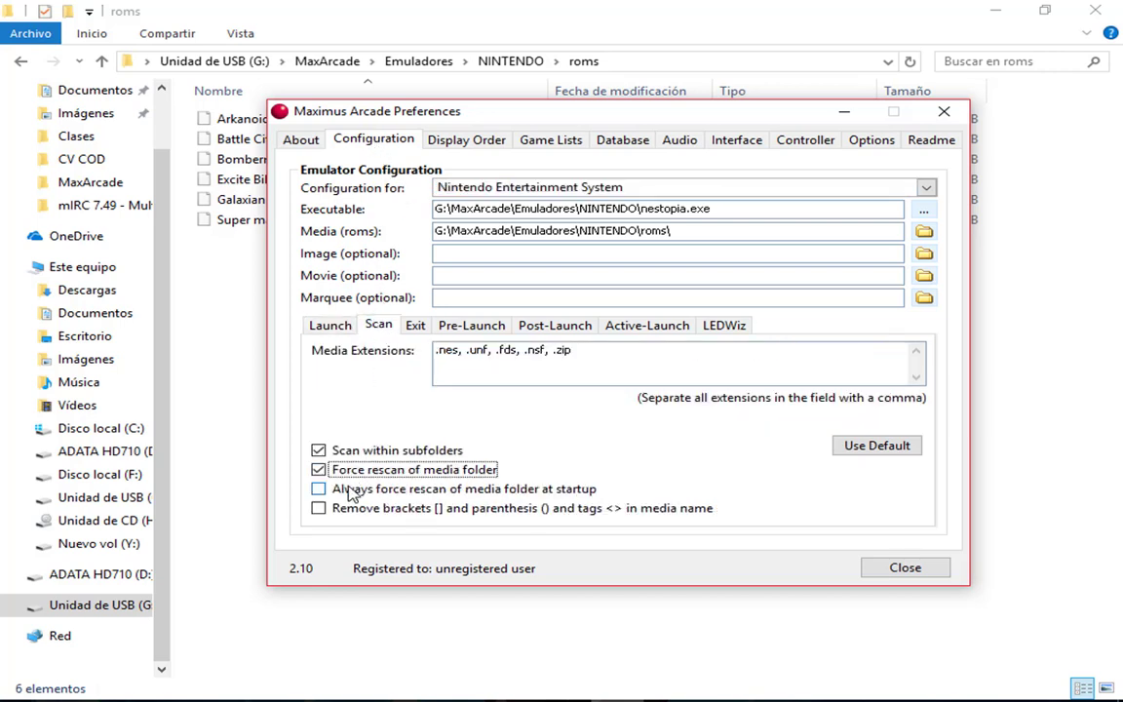
click(351, 491)
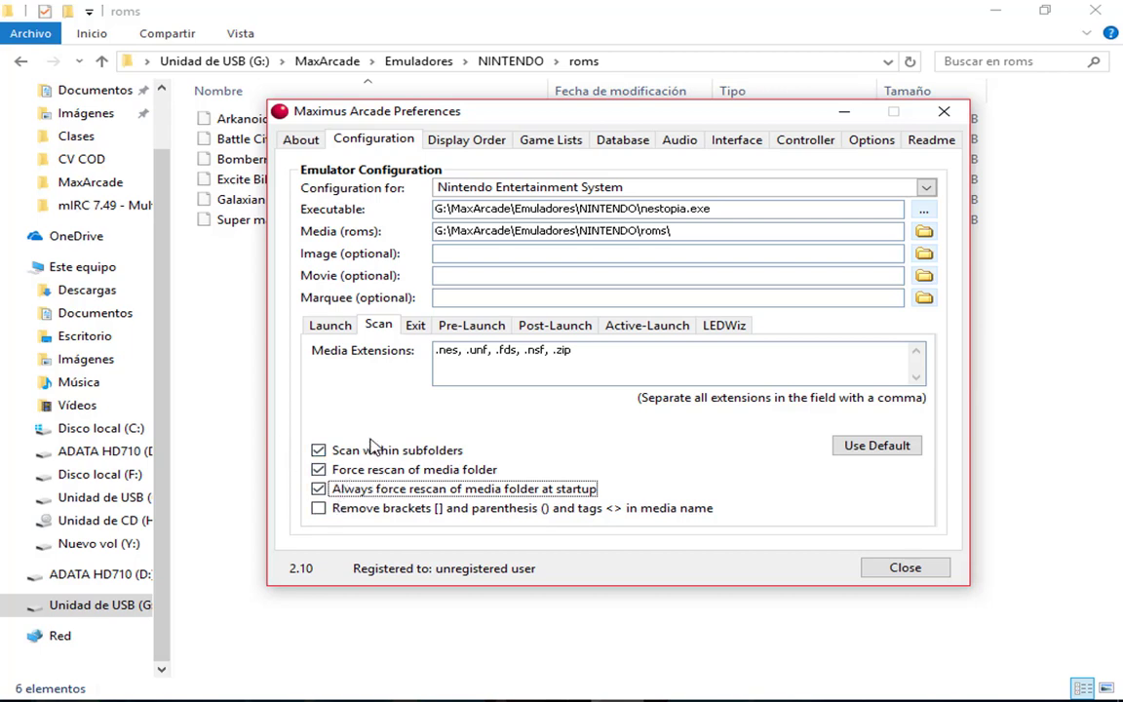
Check the Nintendo Entertainment System game list again and look over the database file and audio volume settings.
click(538, 138)
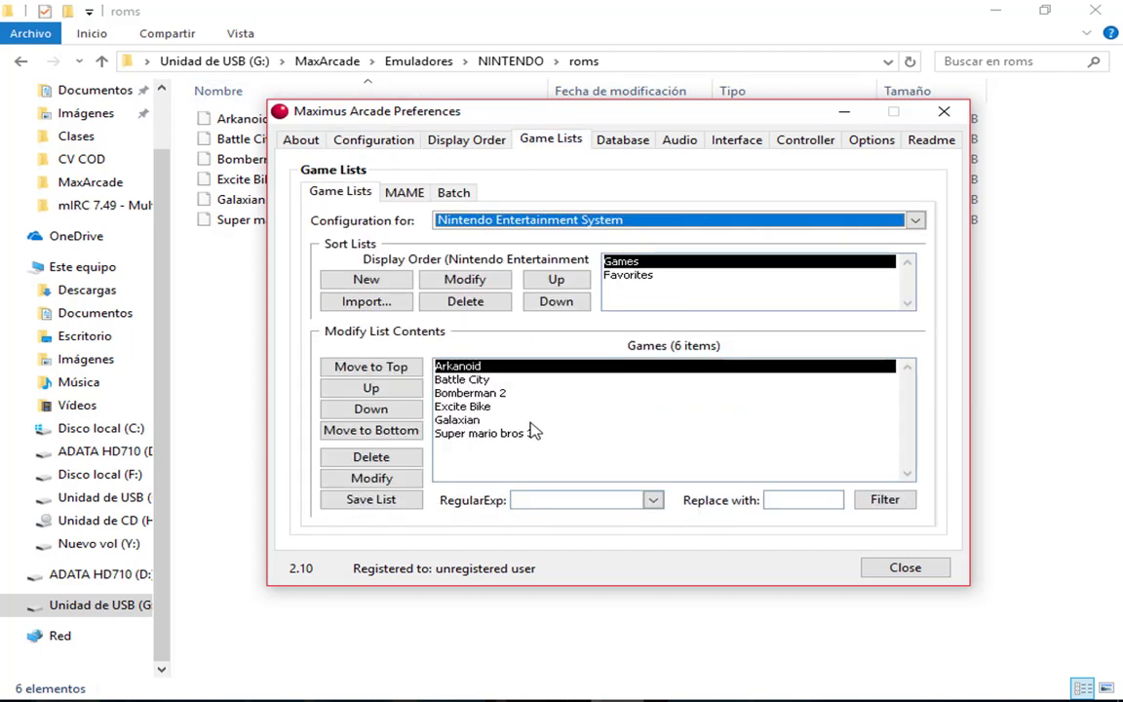
click(353, 144)
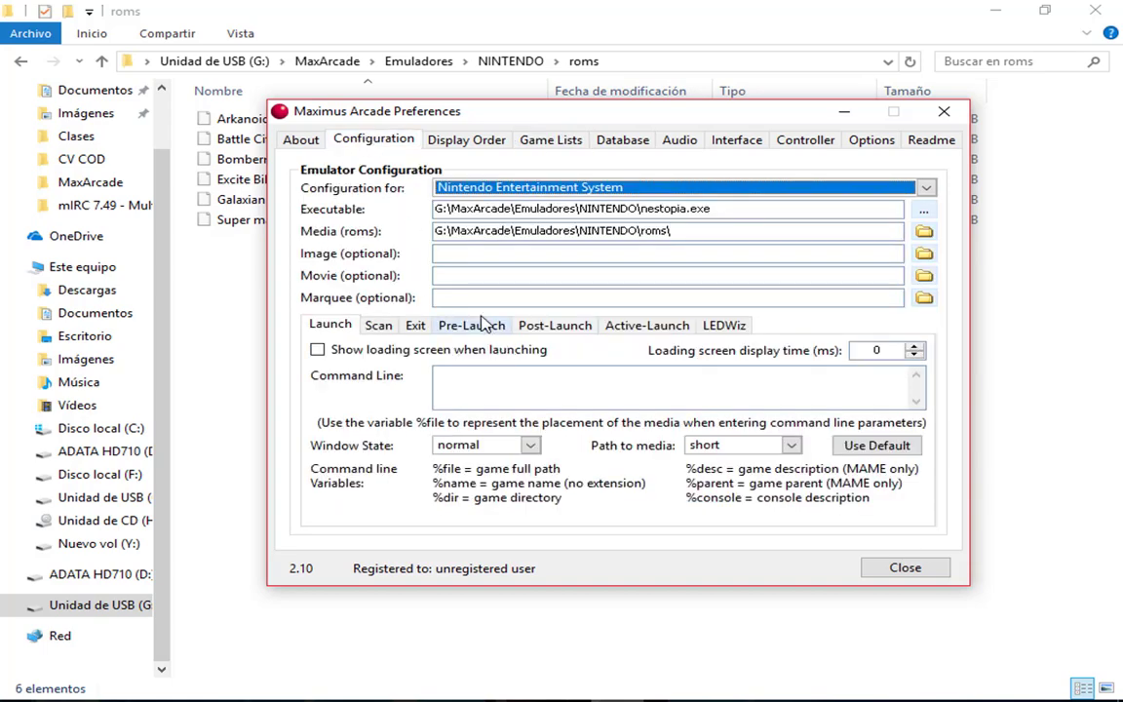
click(547, 142)
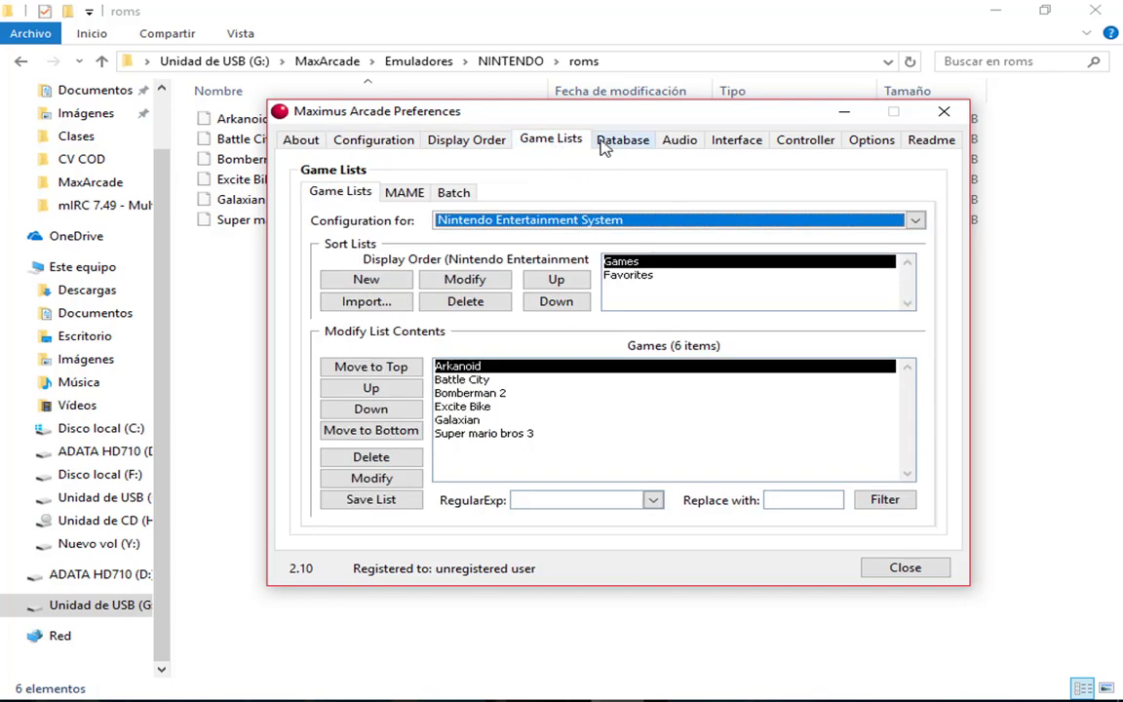
click(604, 146)
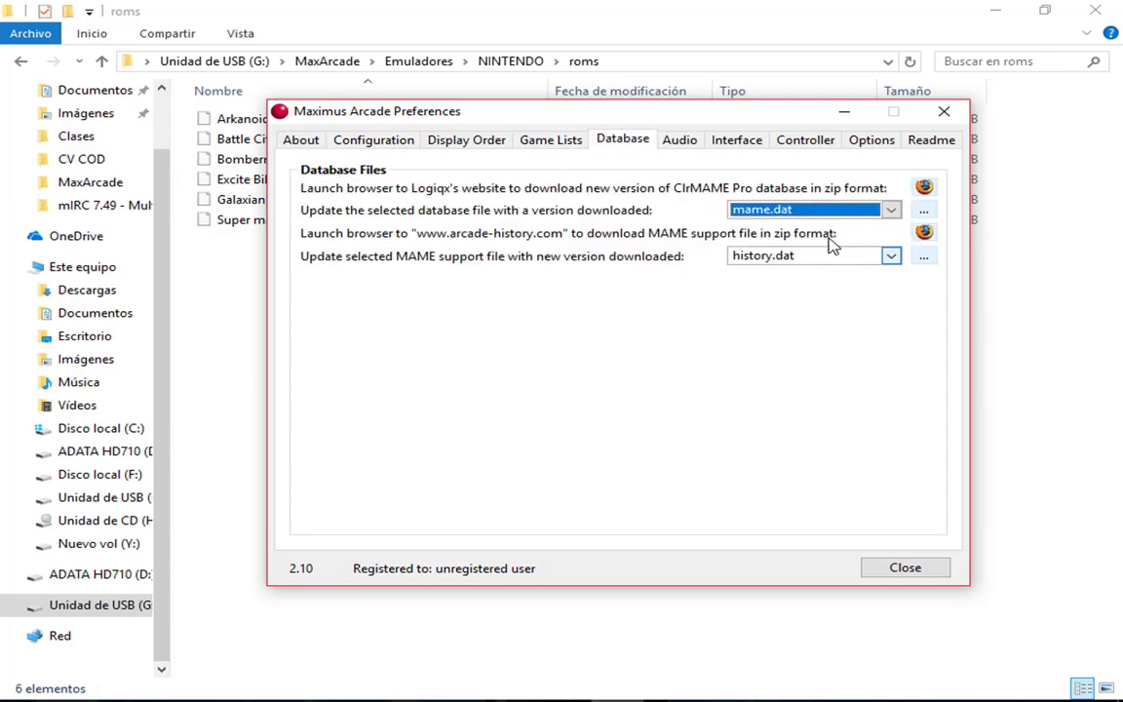
click(675, 143)
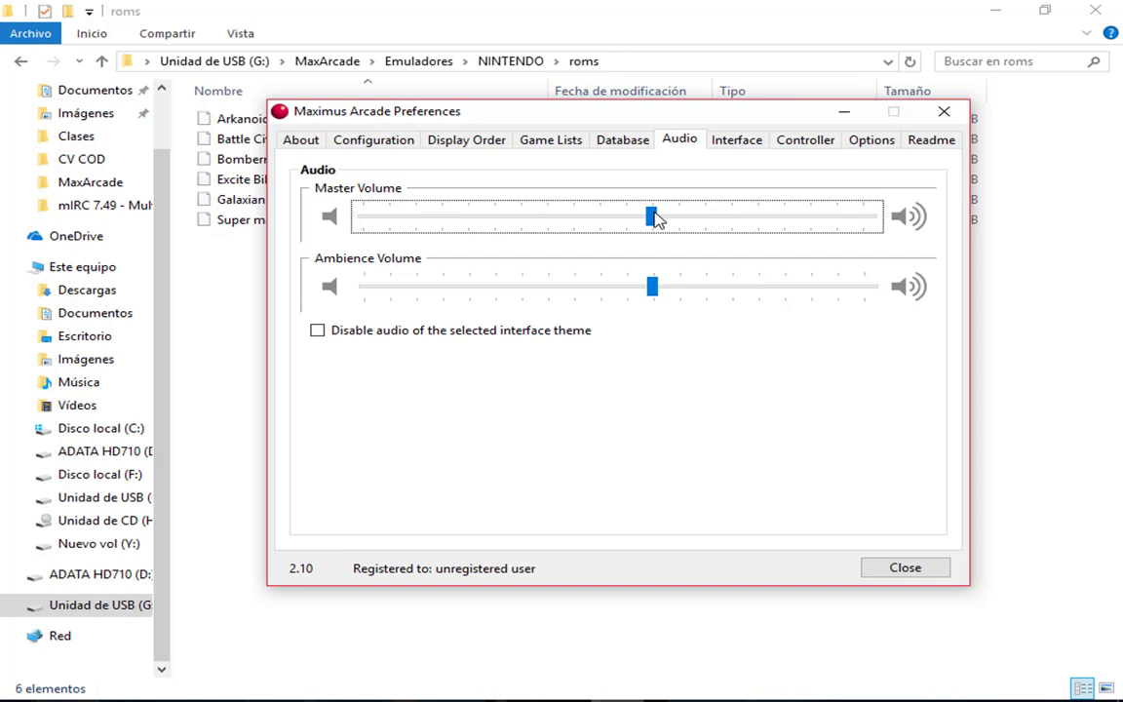
Set the interface theme to Maximus Sunrise.
click(720, 147)
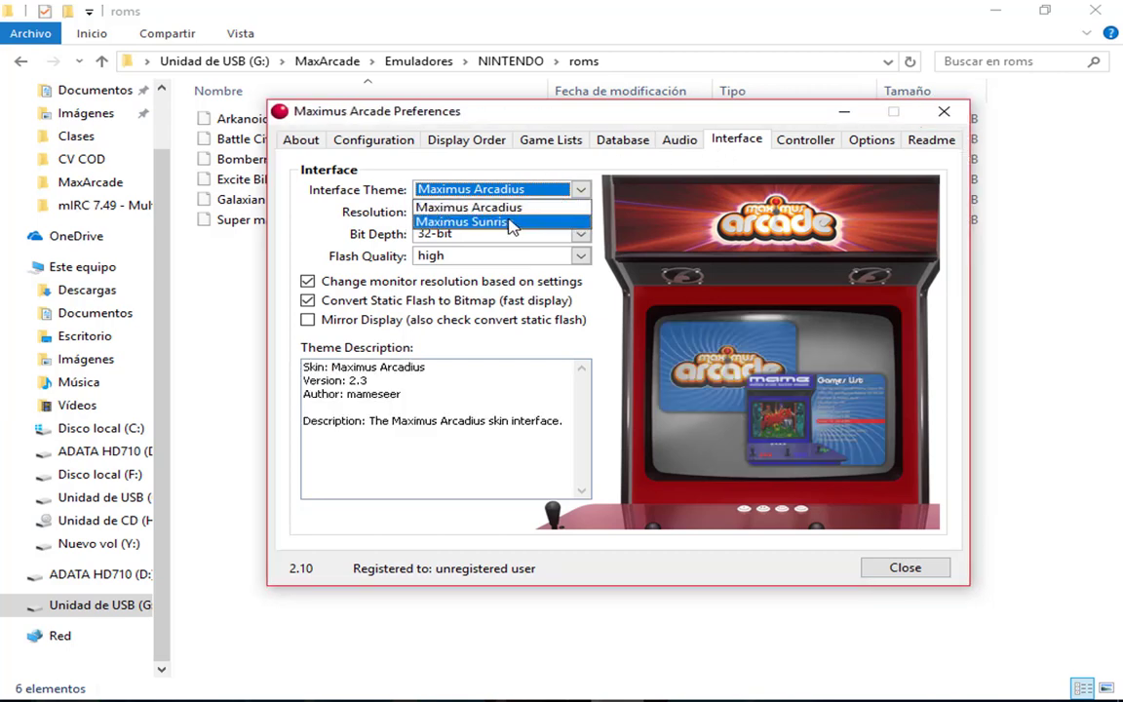
click(510, 222)
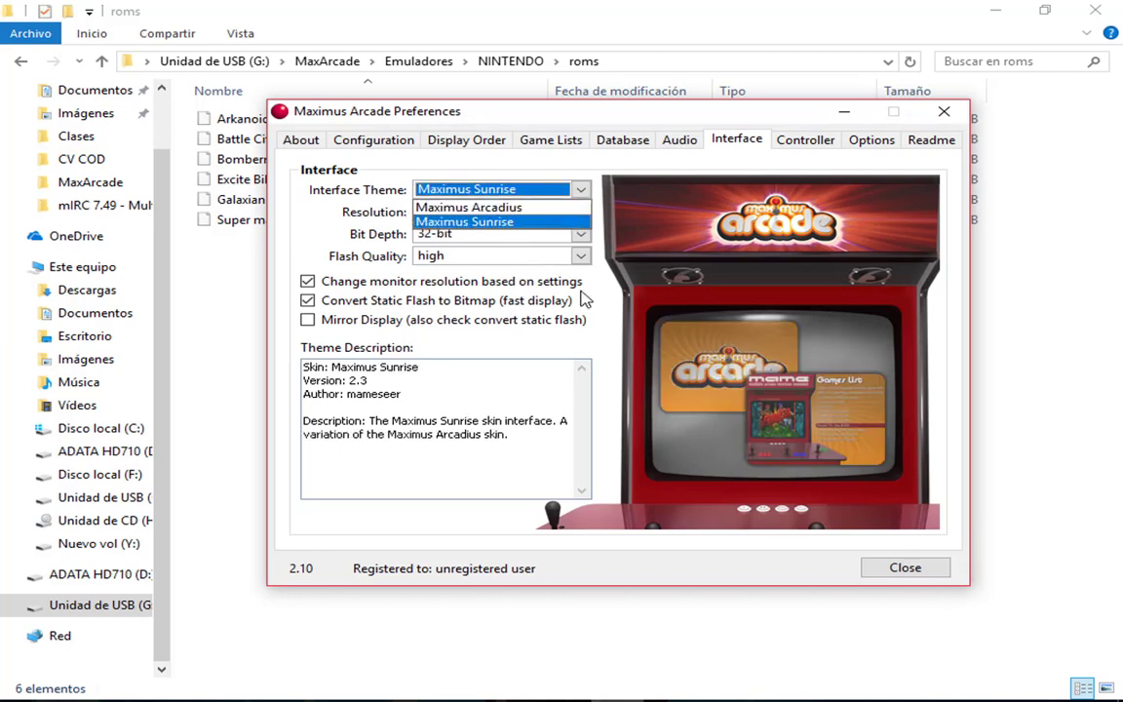
Set the interface theme to Maximus Arcadius and look over the controller mapping settings.
click(514, 207)
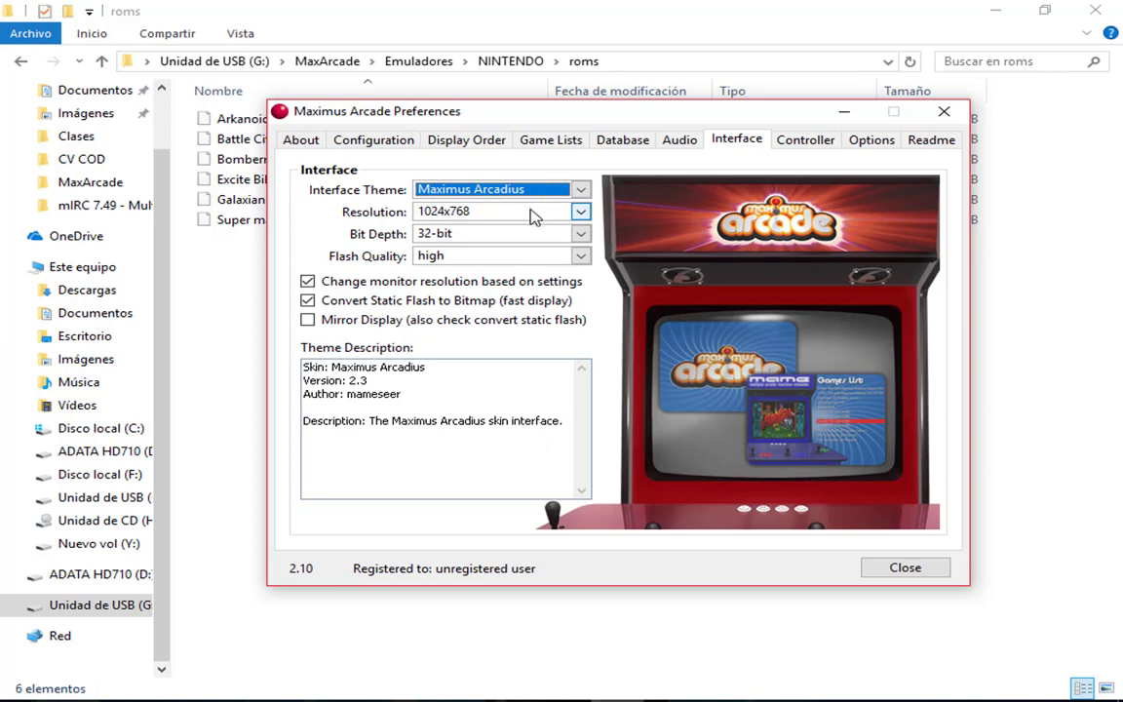
click(788, 144)
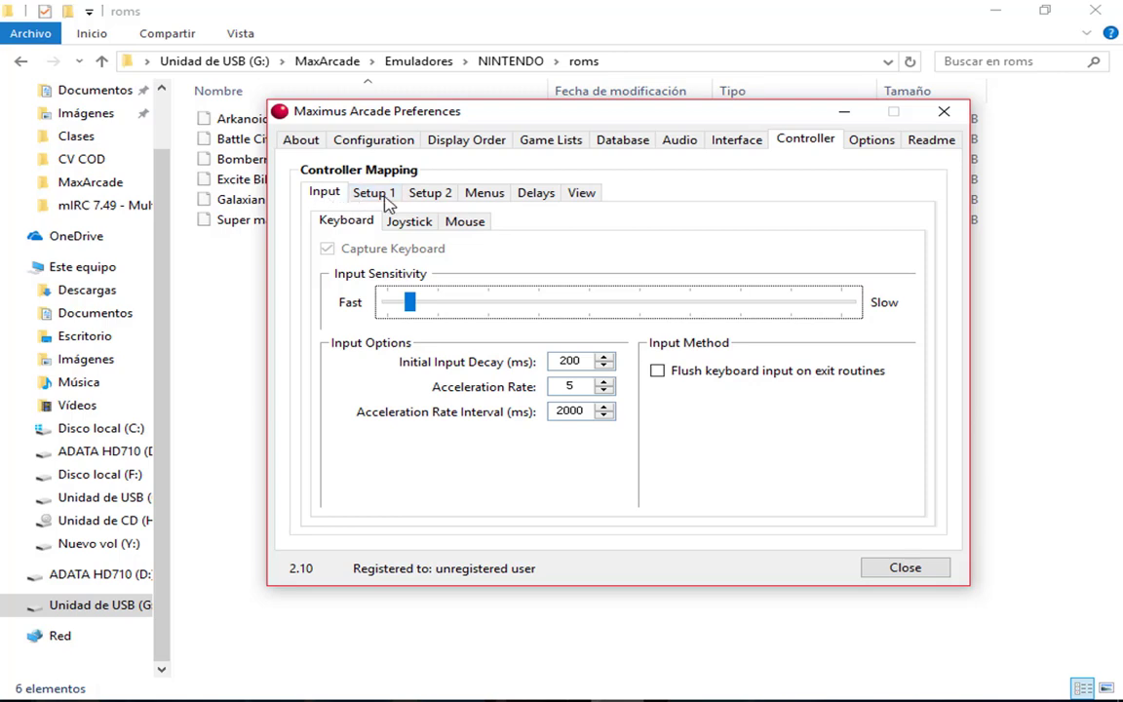
Examine the miscellaneous, tools, MAME, transitions, screensaver, startup movie, priority, startup and exit options.
click(864, 146)
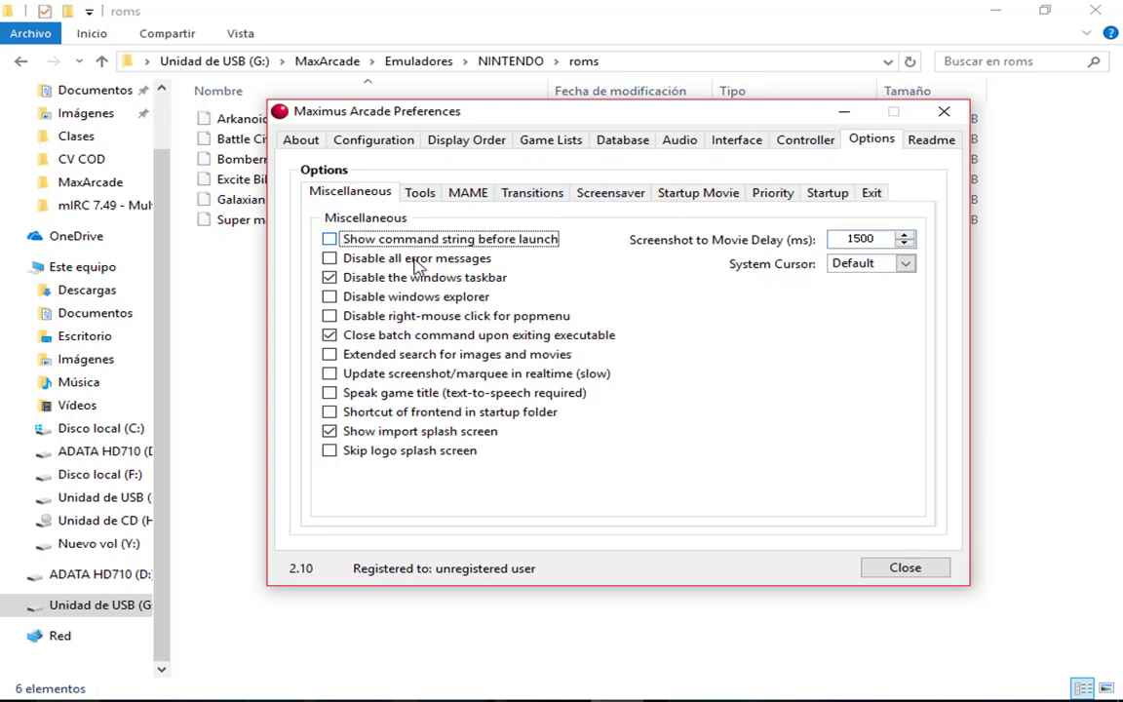
click(420, 194)
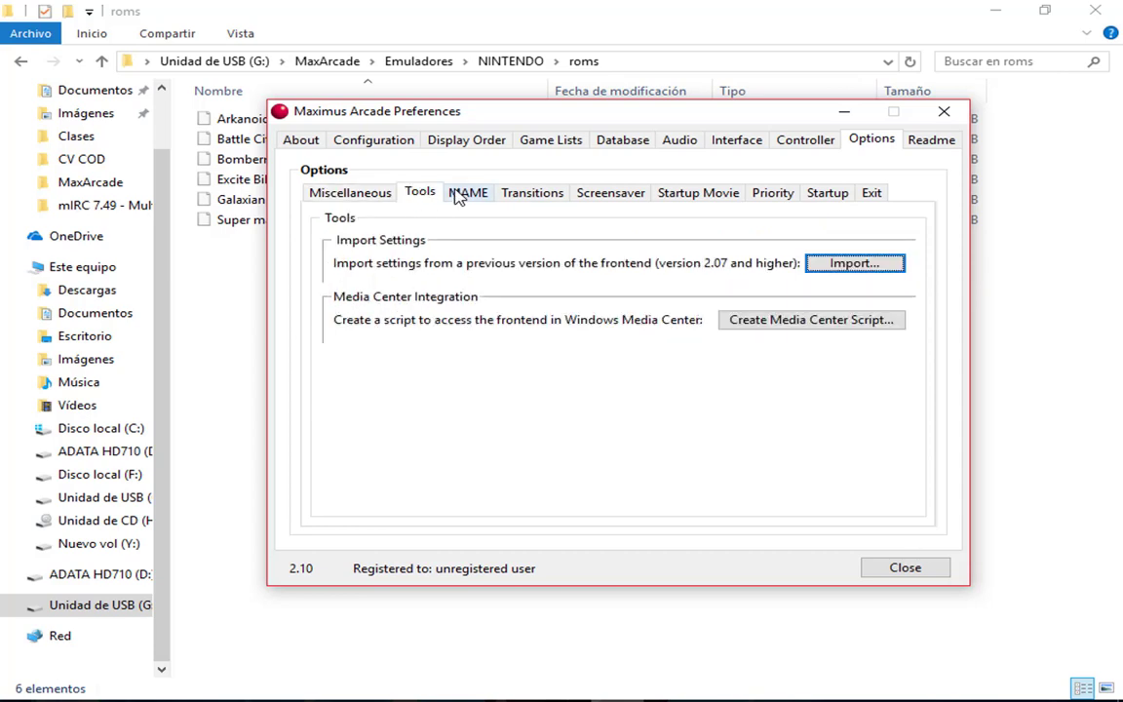
click(463, 194)
click(533, 193)
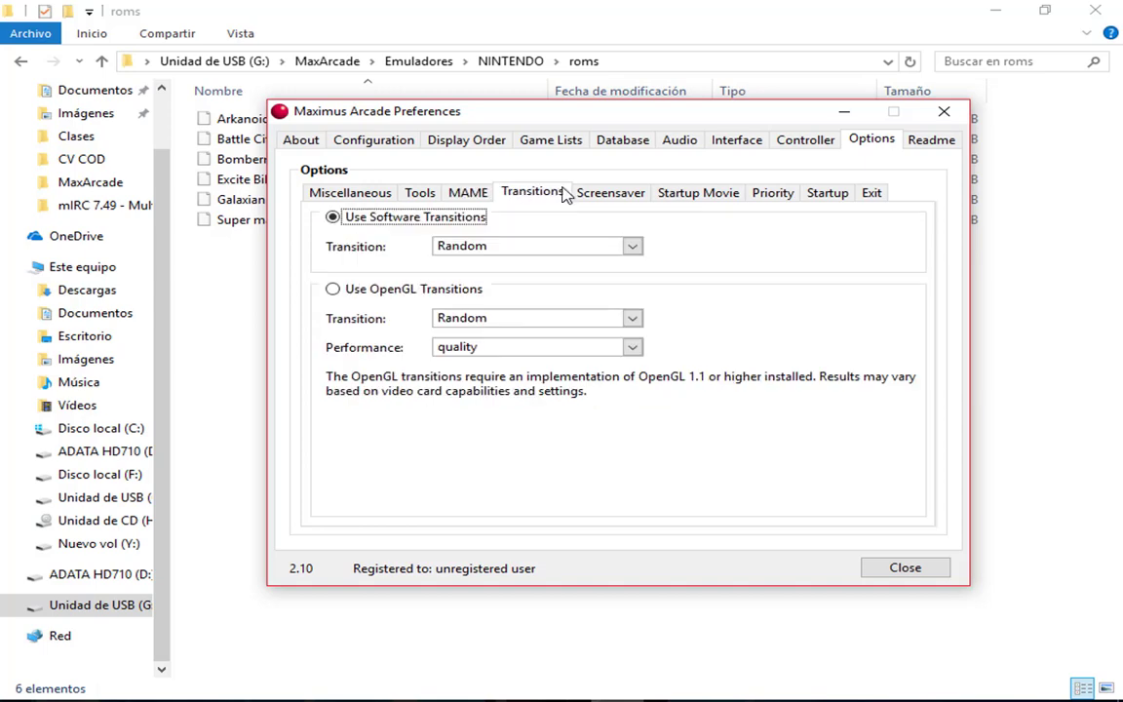
click(585, 193)
click(687, 193)
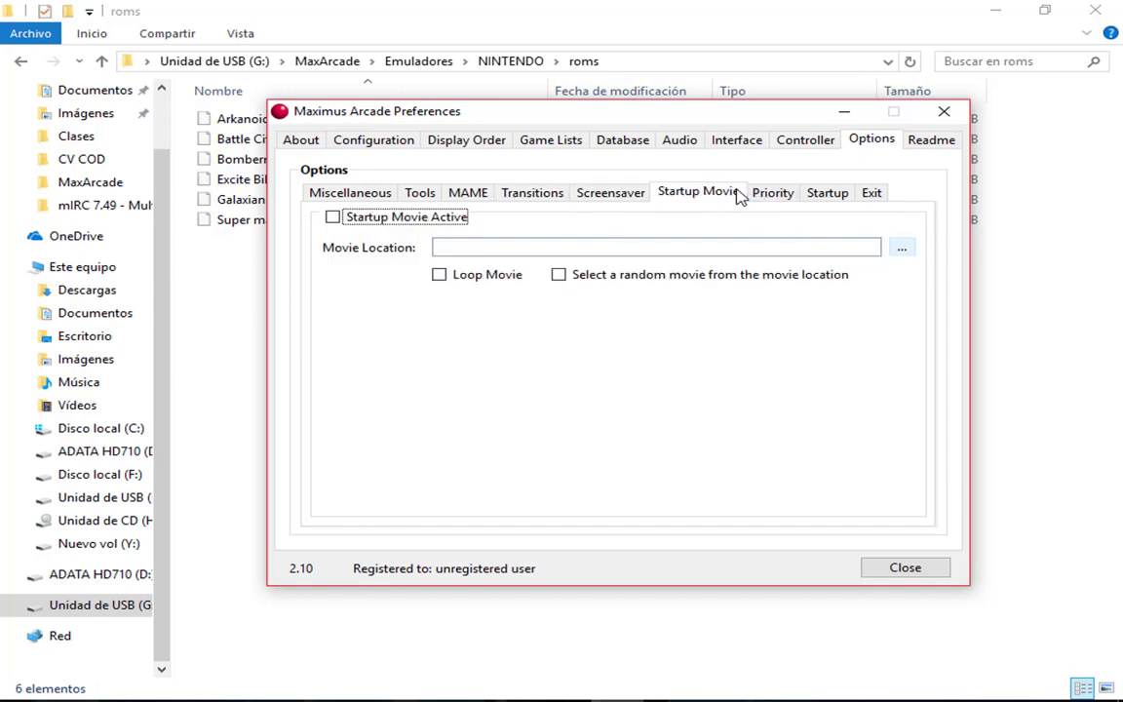
click(766, 193)
click(835, 192)
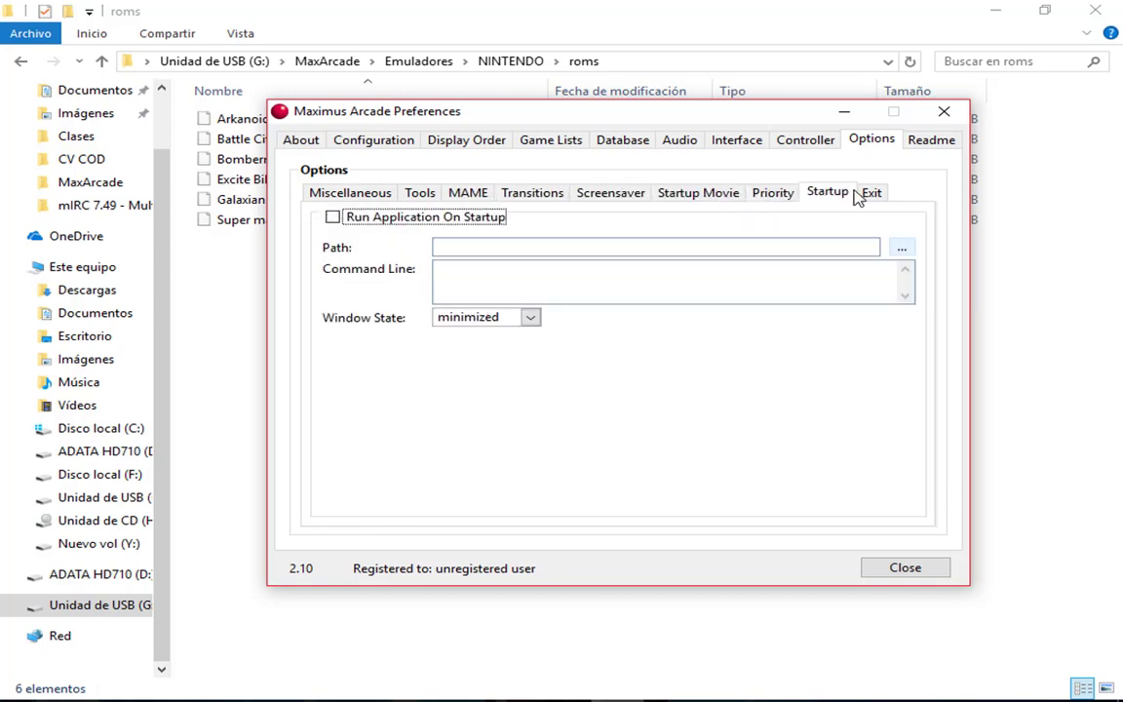
click(871, 192)
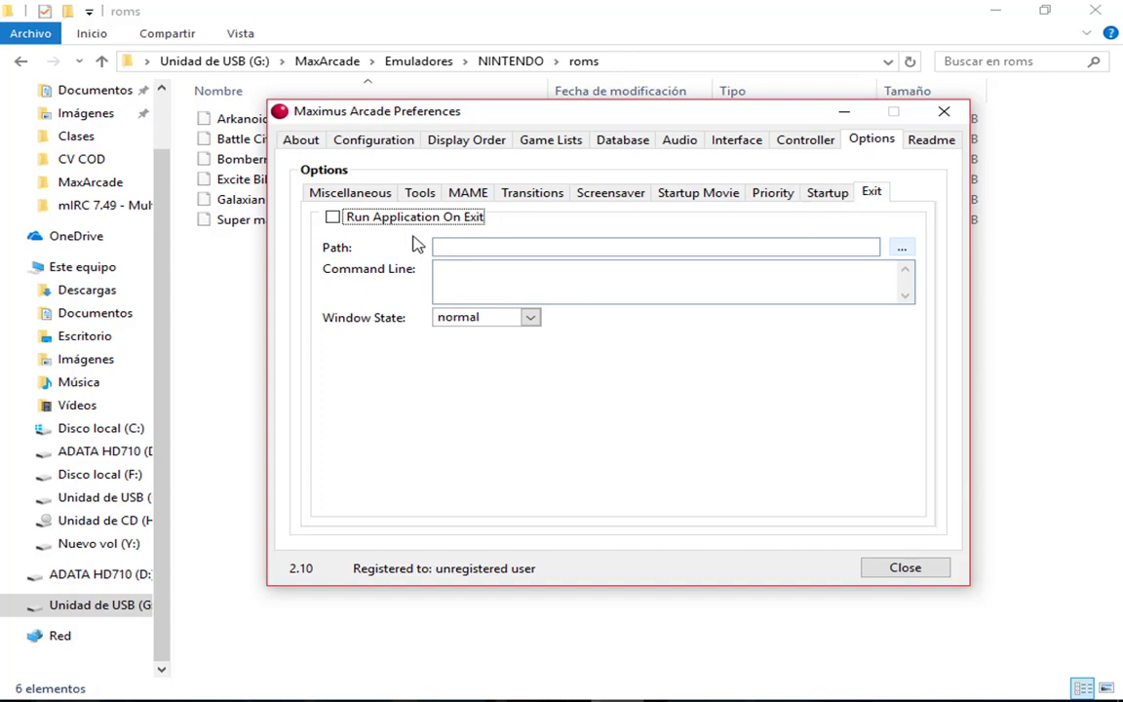
Look over the readme documentation and the About page, and close the preferences.
click(917, 144)
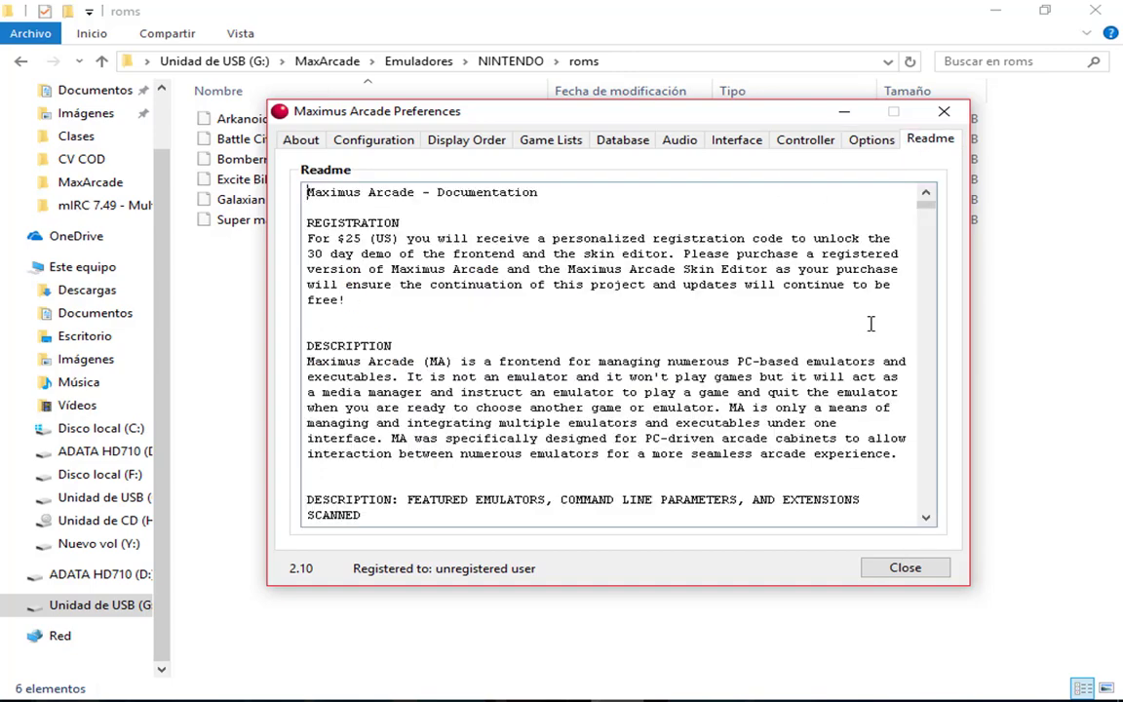
drag(926, 226, 926, 195)
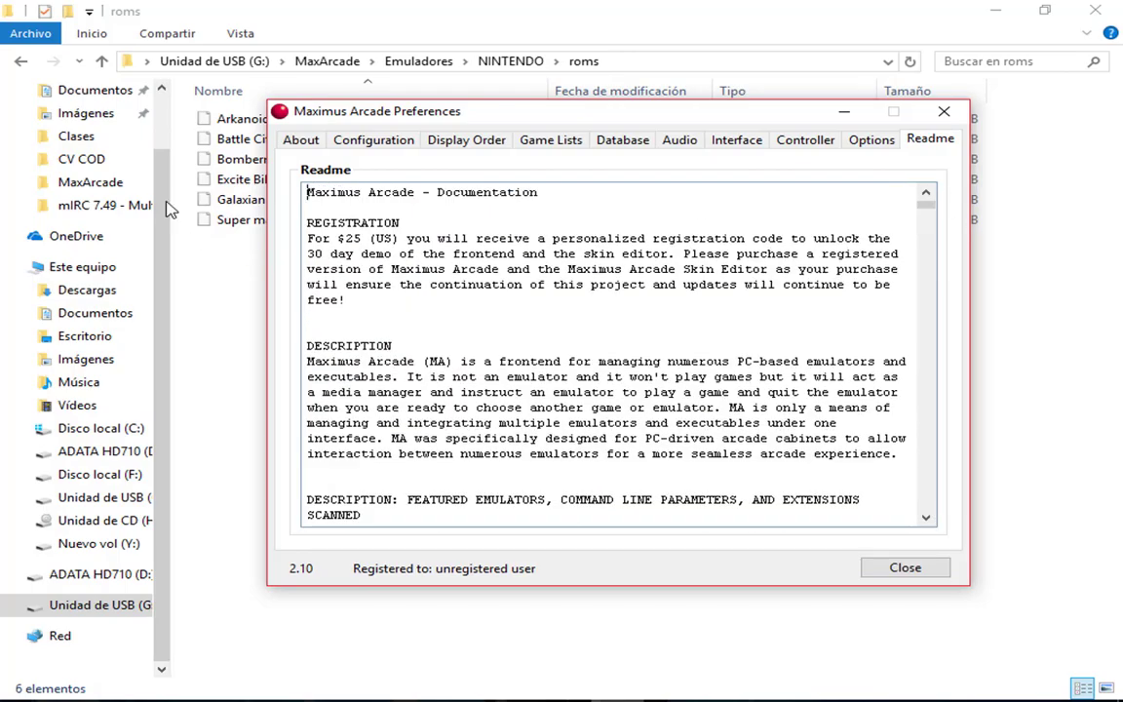
click(301, 140)
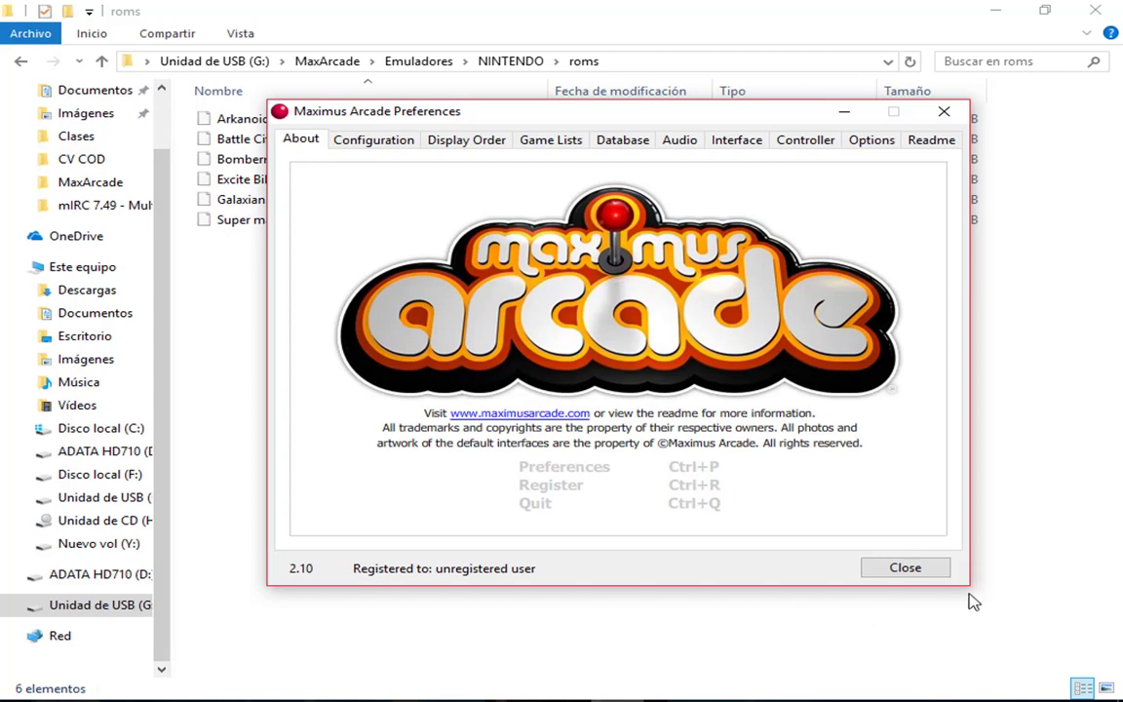
click(885, 573)
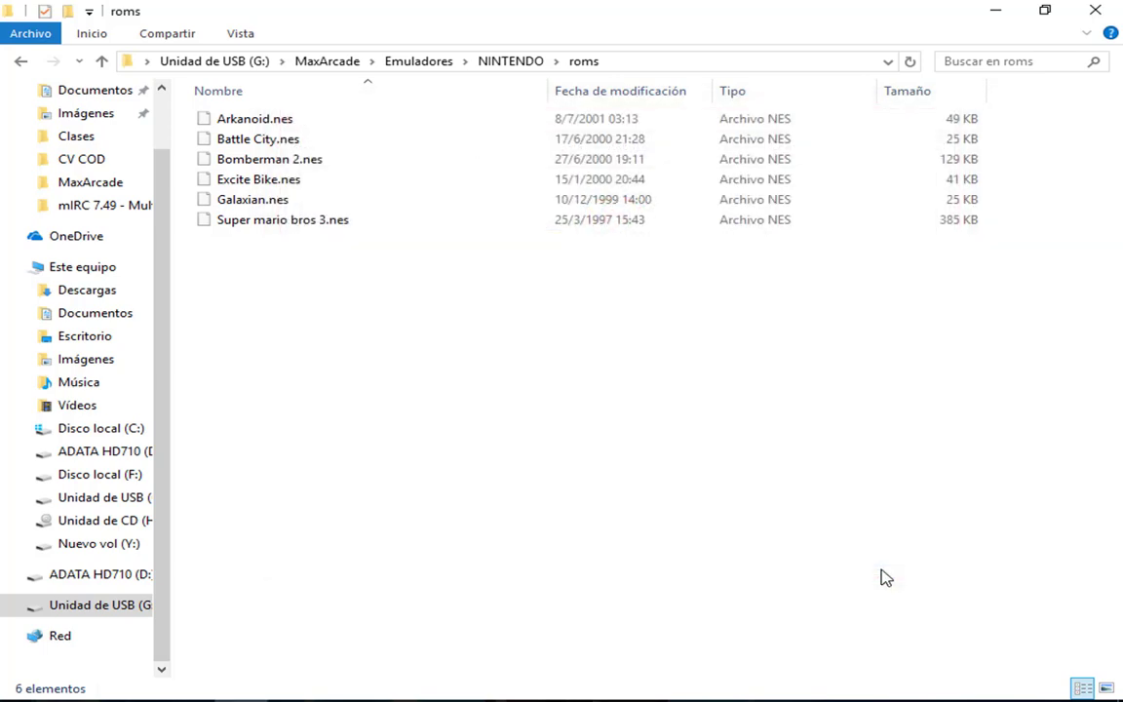
Launch nestopia.exe from the NINTENDO folder, declining to create each of the missing directories.
click(511, 61)
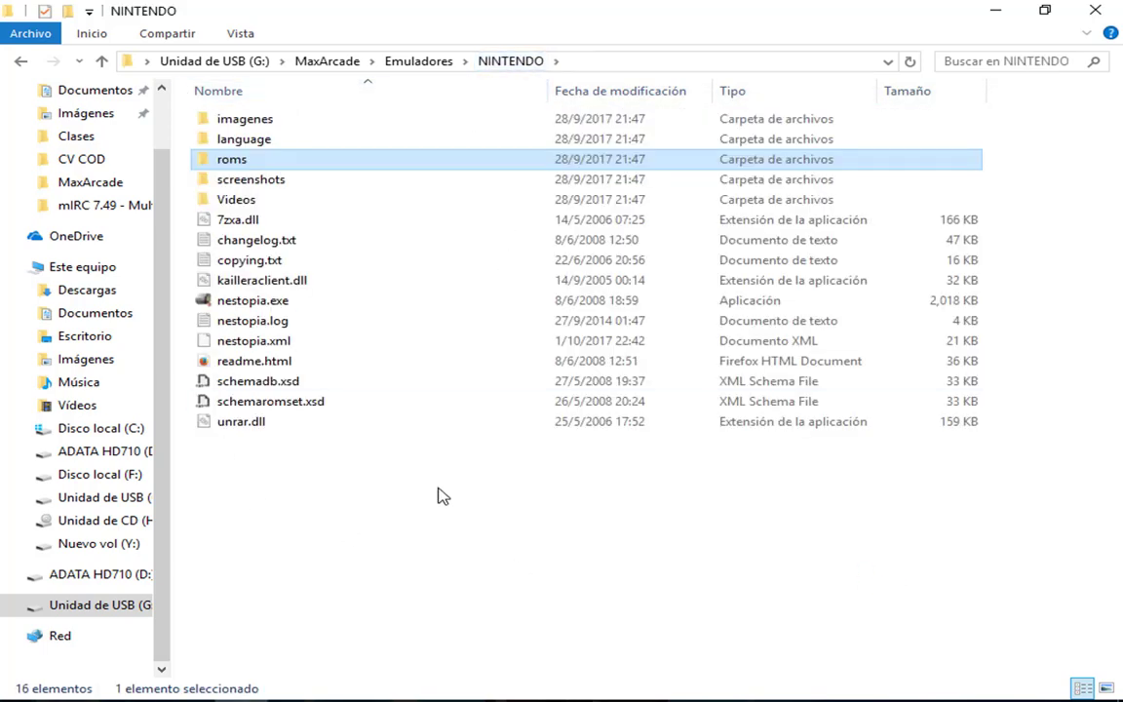
double_click(251, 302)
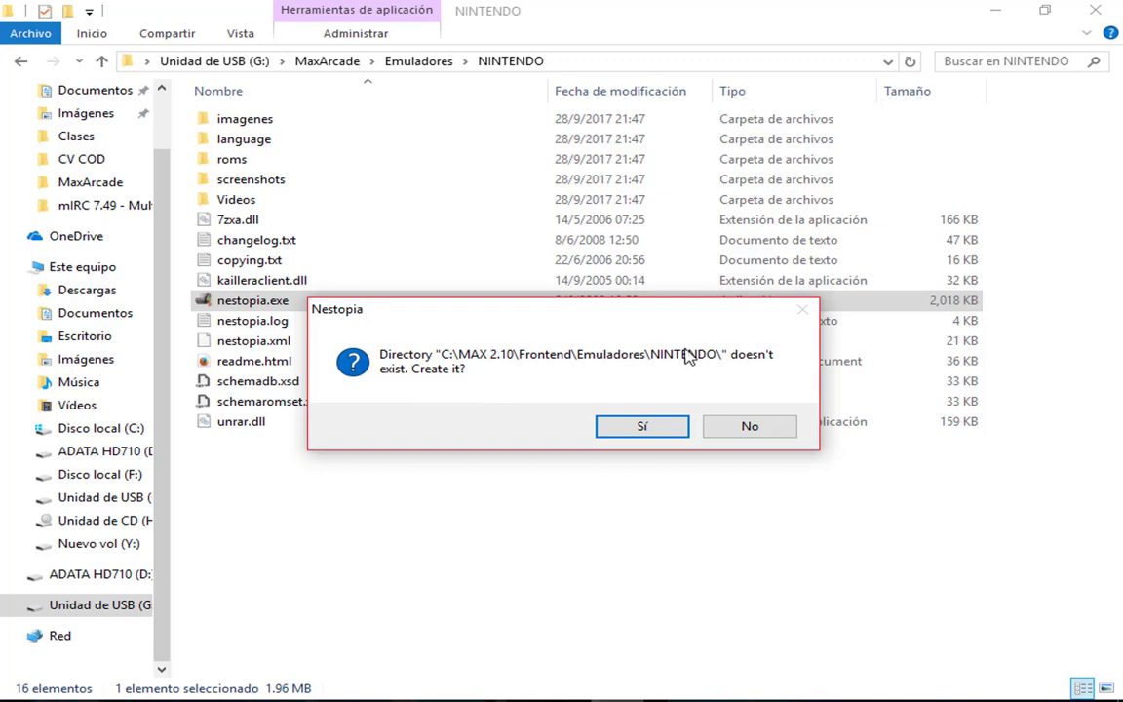
click(749, 428)
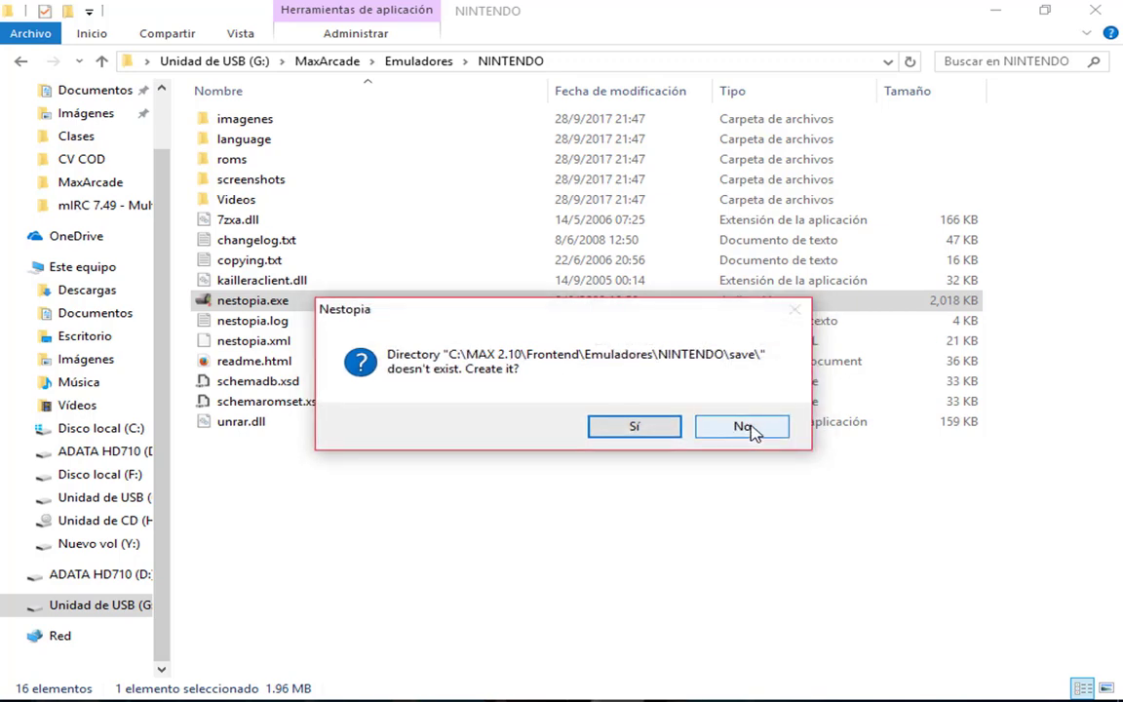
click(753, 429)
click(753, 429)
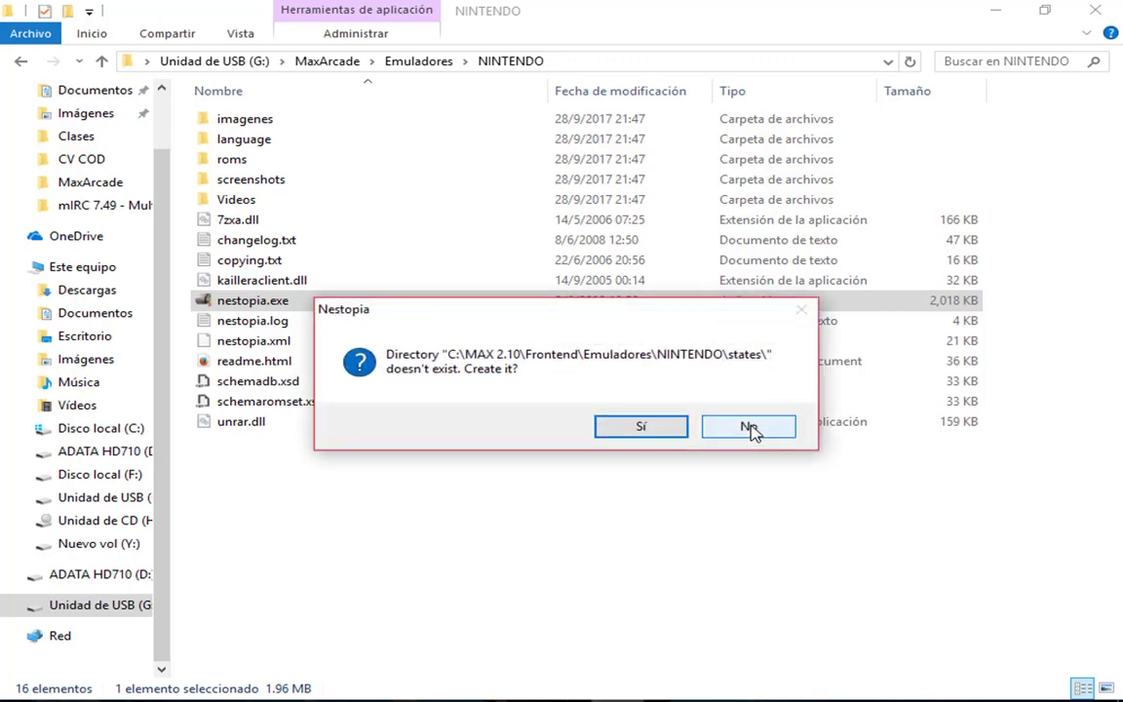
click(753, 429)
click(753, 429)
click(753, 429)
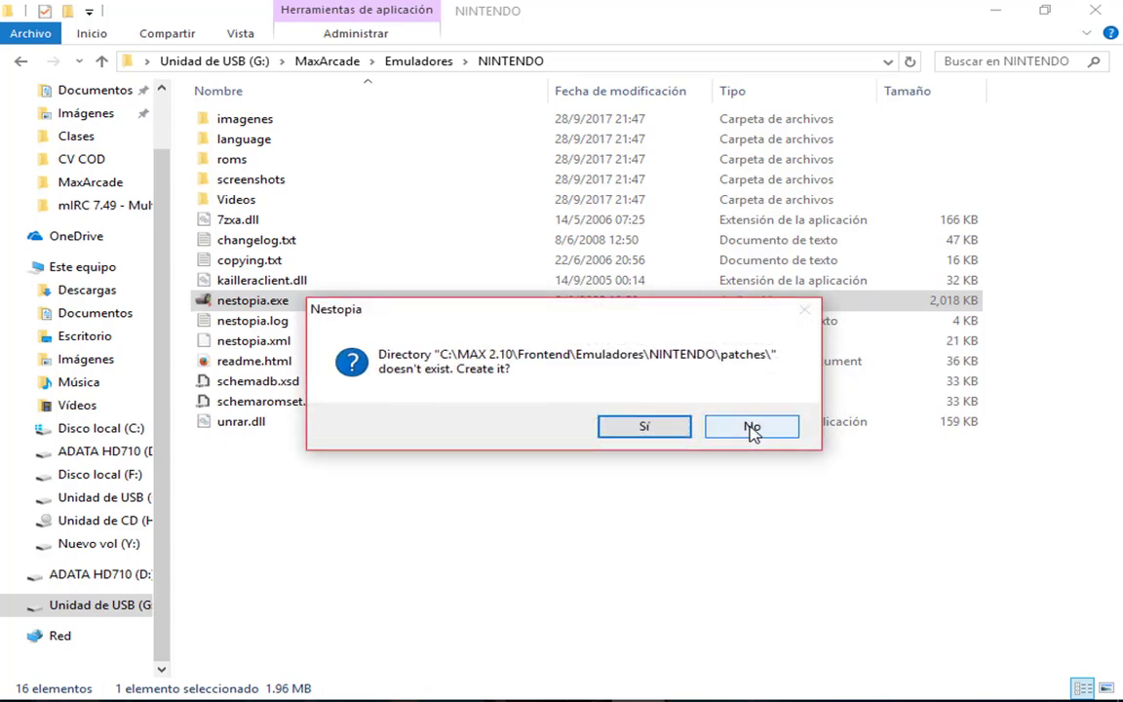
click(753, 429)
click(751, 432)
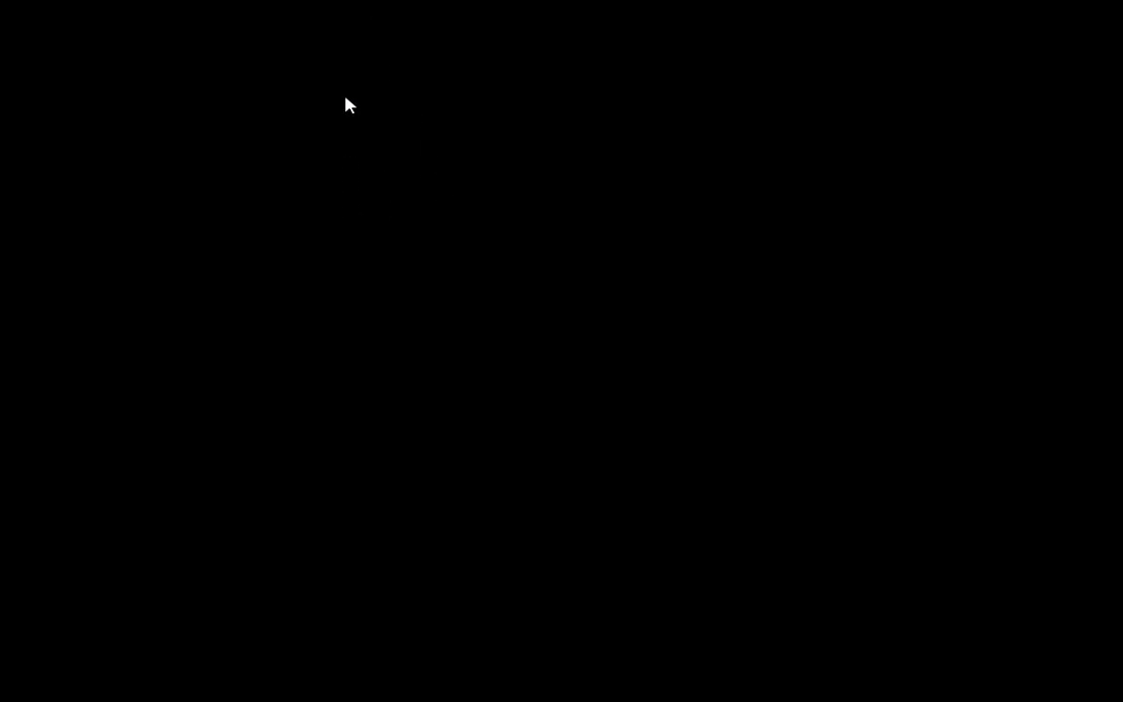
Dismiss the app chooser for the help file and switch Nestopia from full screen to a window.
key(F1)
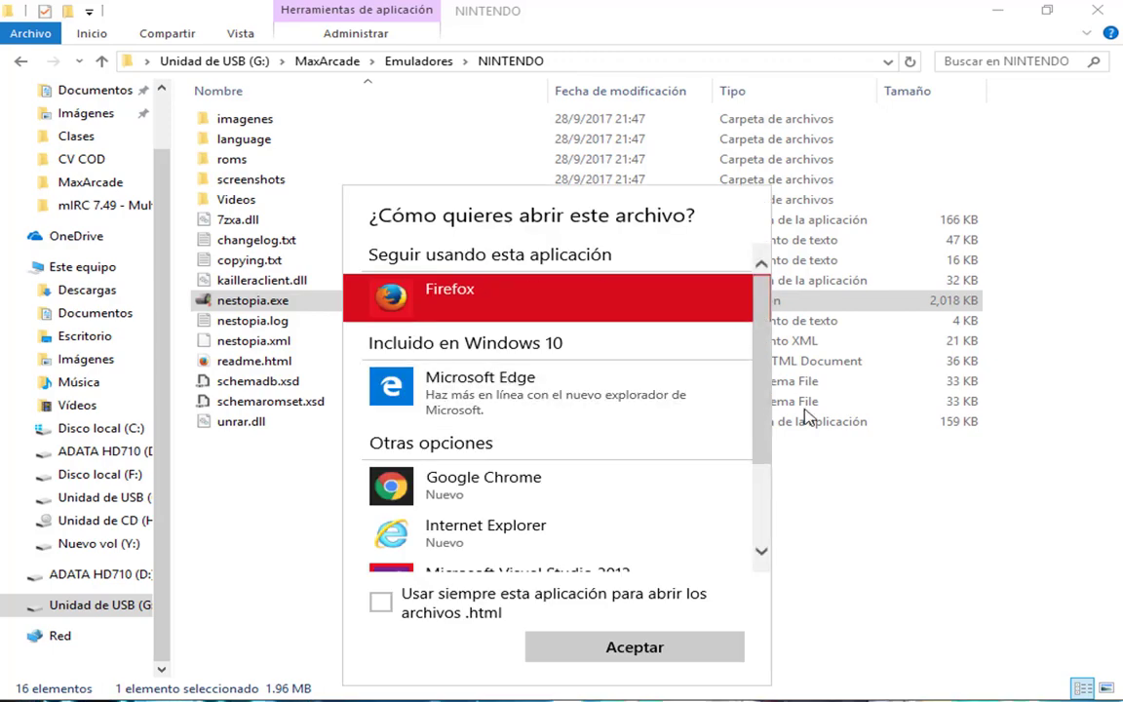
click(818, 476)
key(Return)
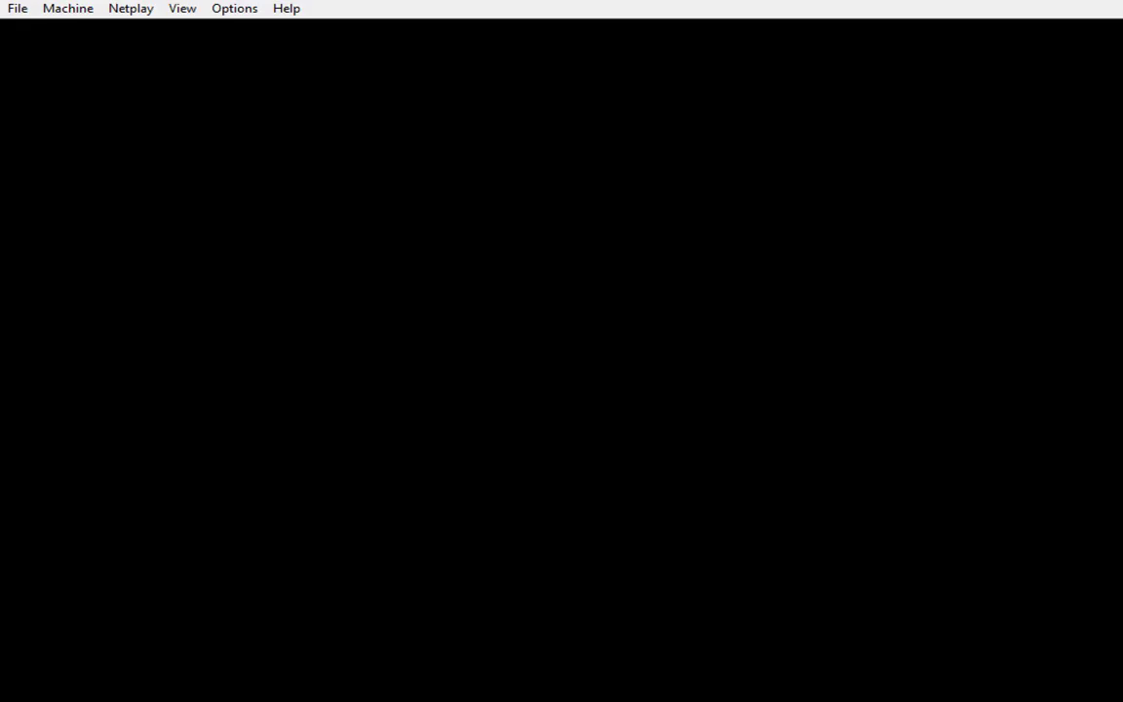
key(alt+Return)
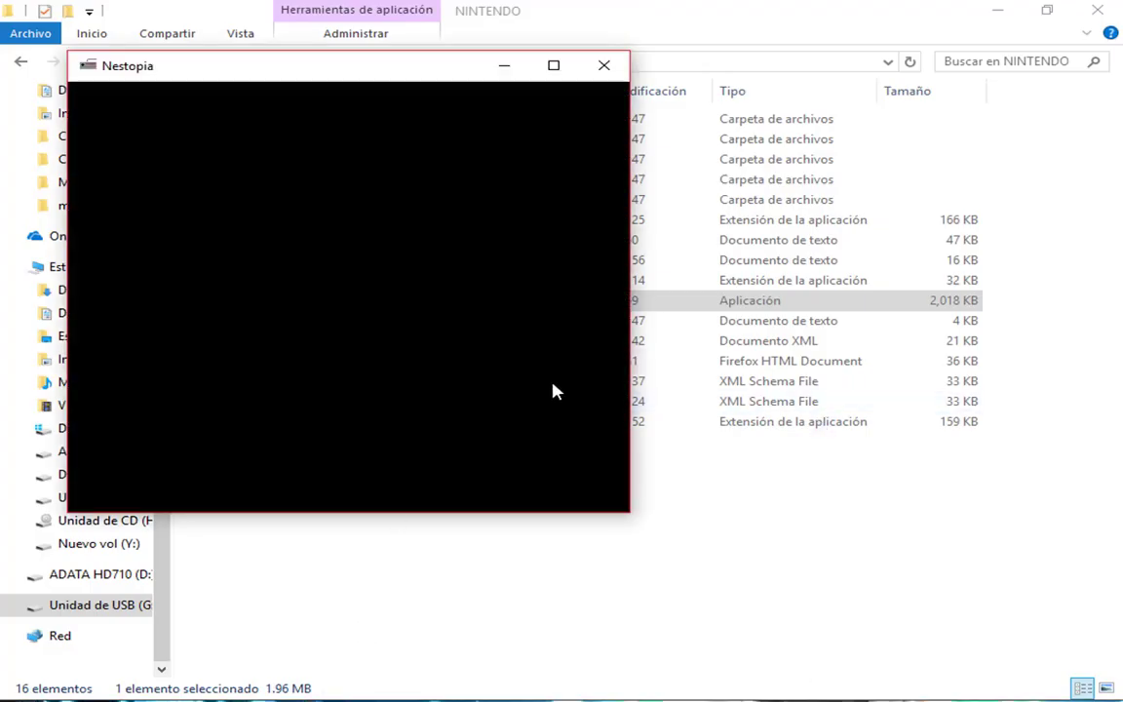
Move the Nestopia window to the middle of the folder view and open the emulator's path settings.
double_click(756, 385)
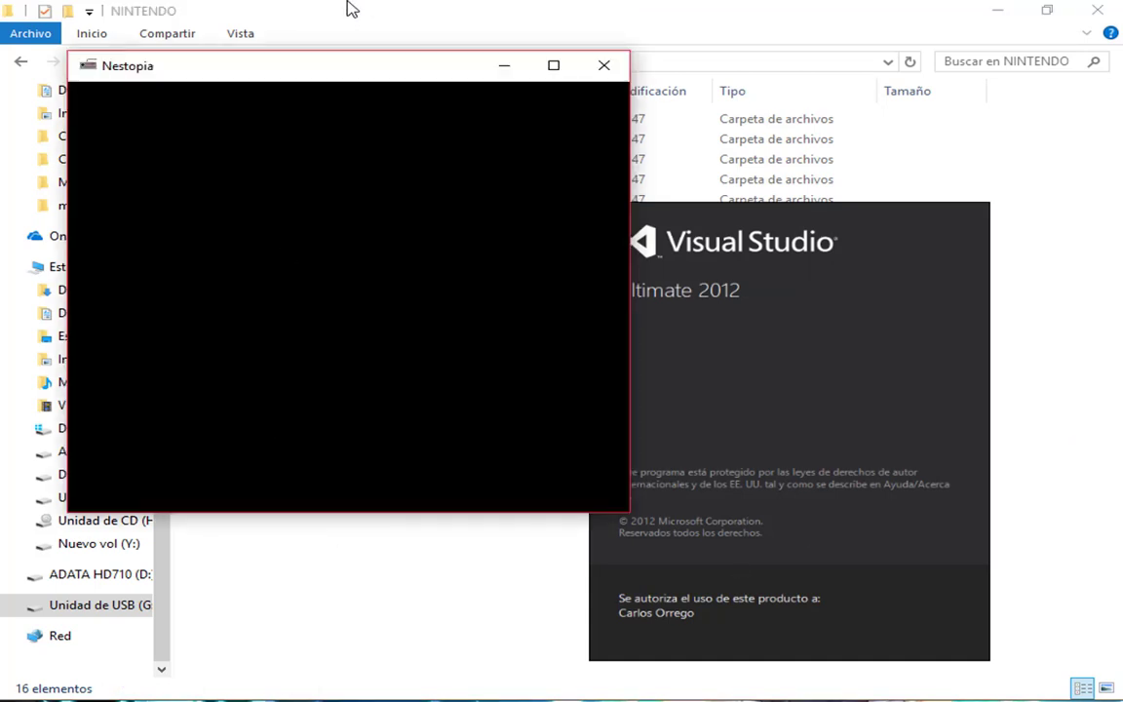
drag(321, 68, 524, 70)
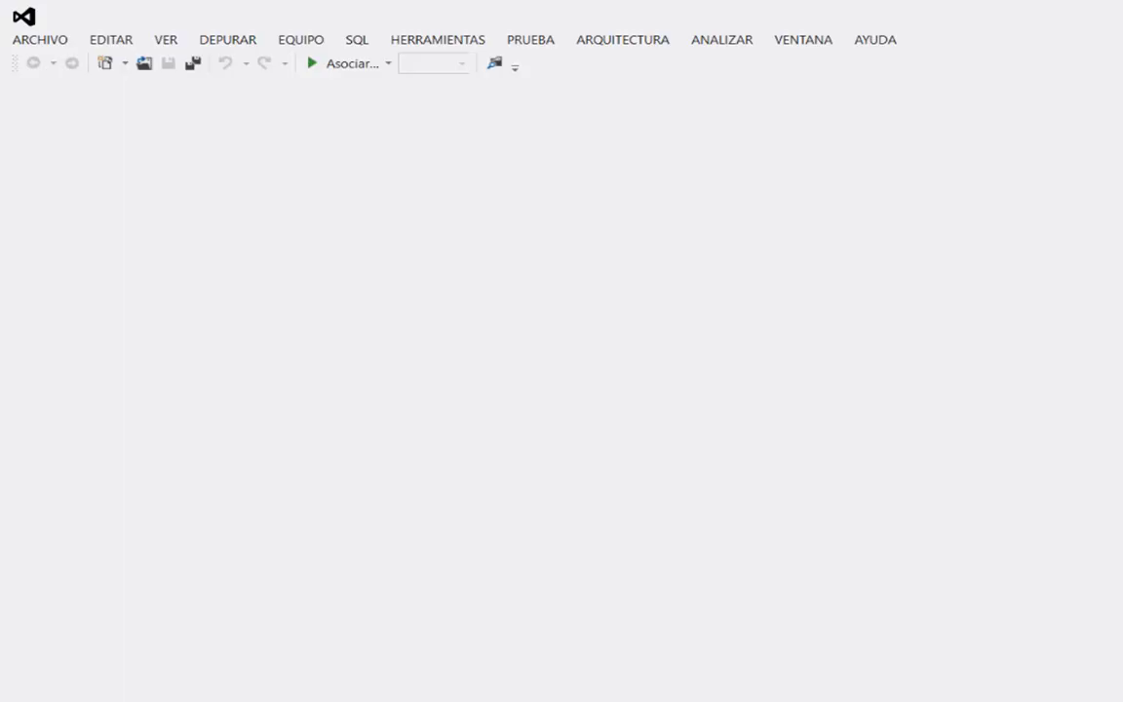
click(998, 677)
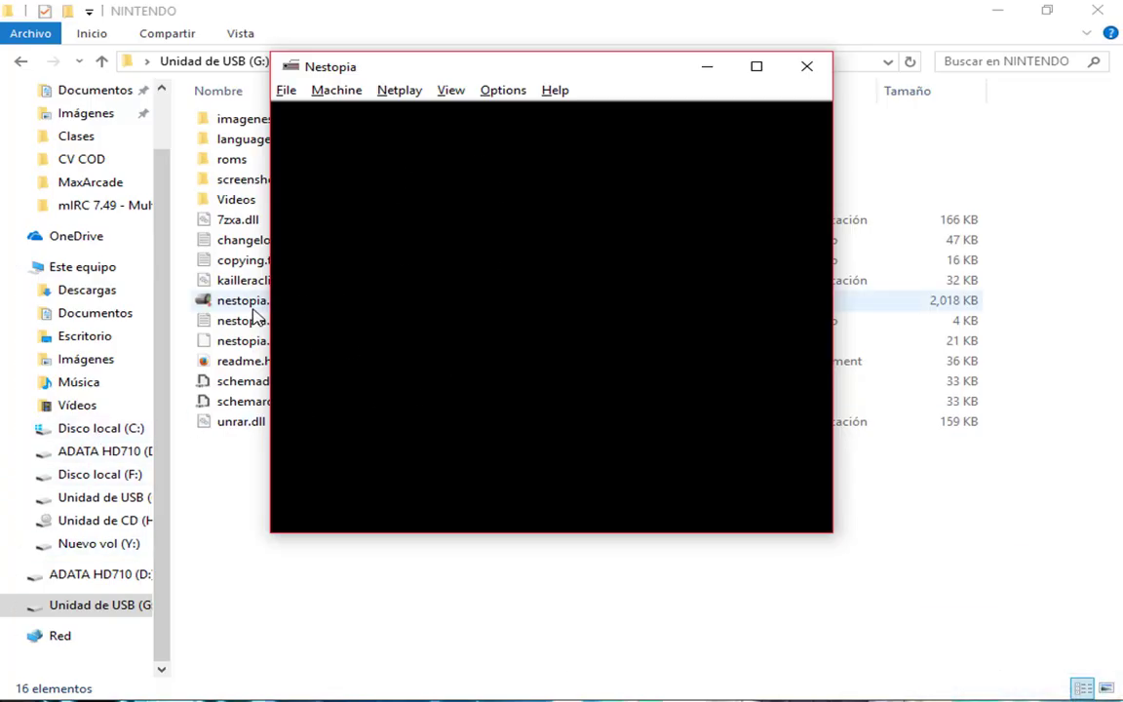
click(501, 91)
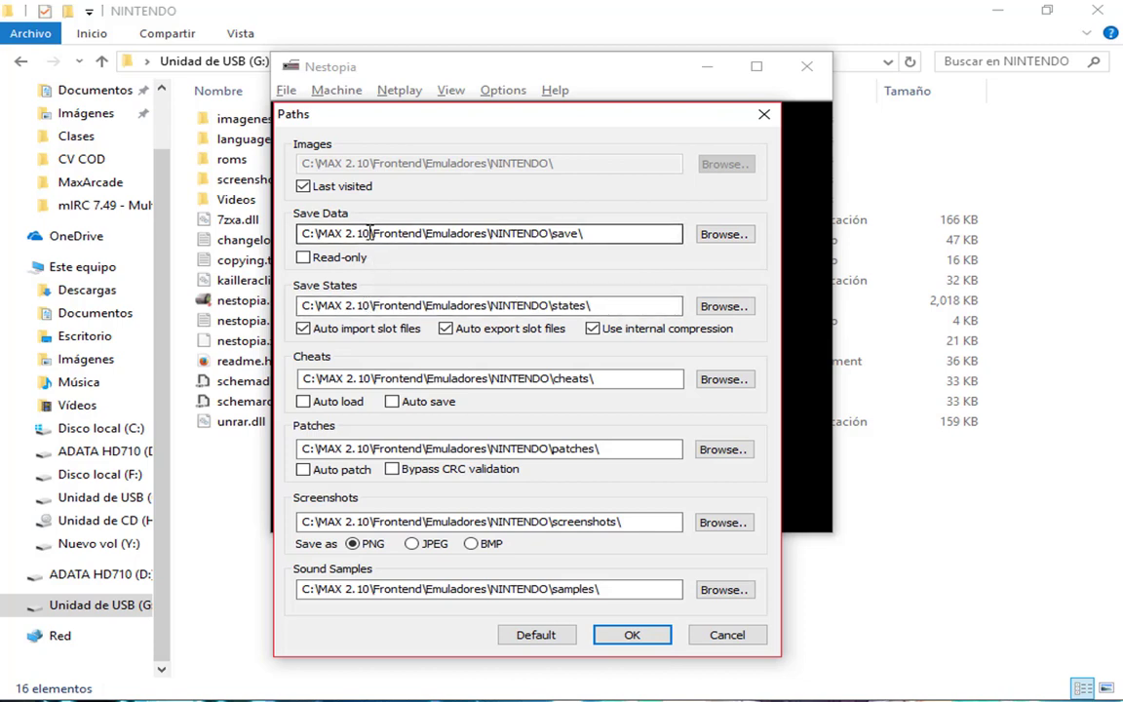
click(722, 236)
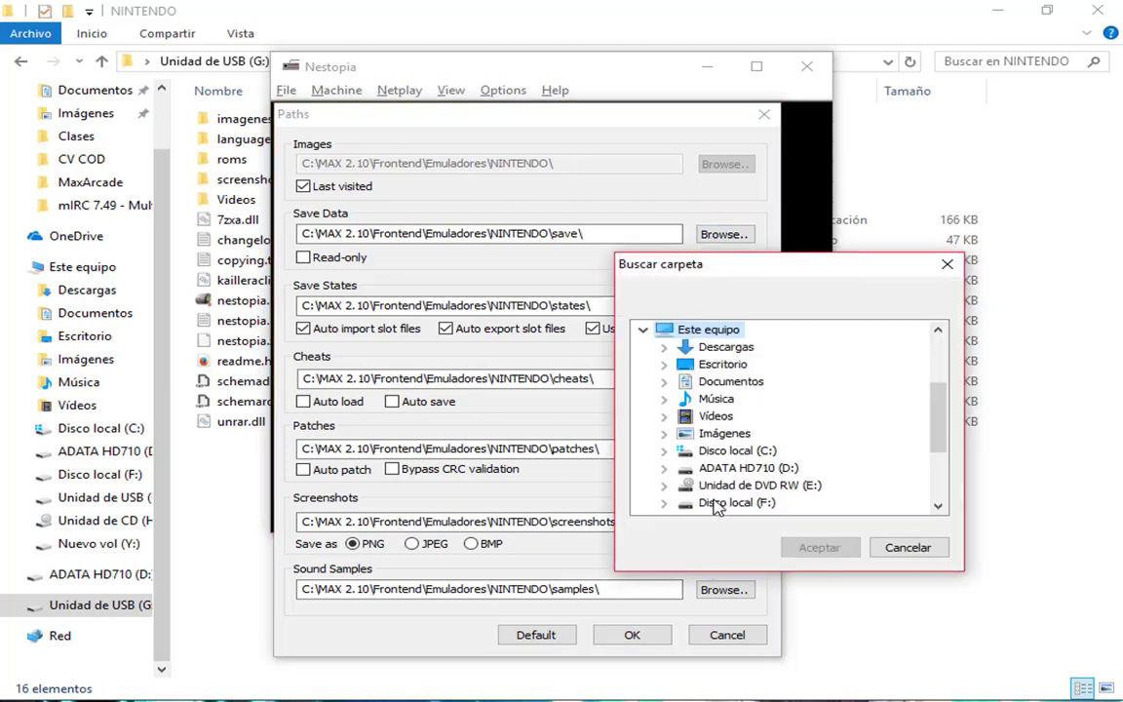
scroll(699, 489, down, 2)
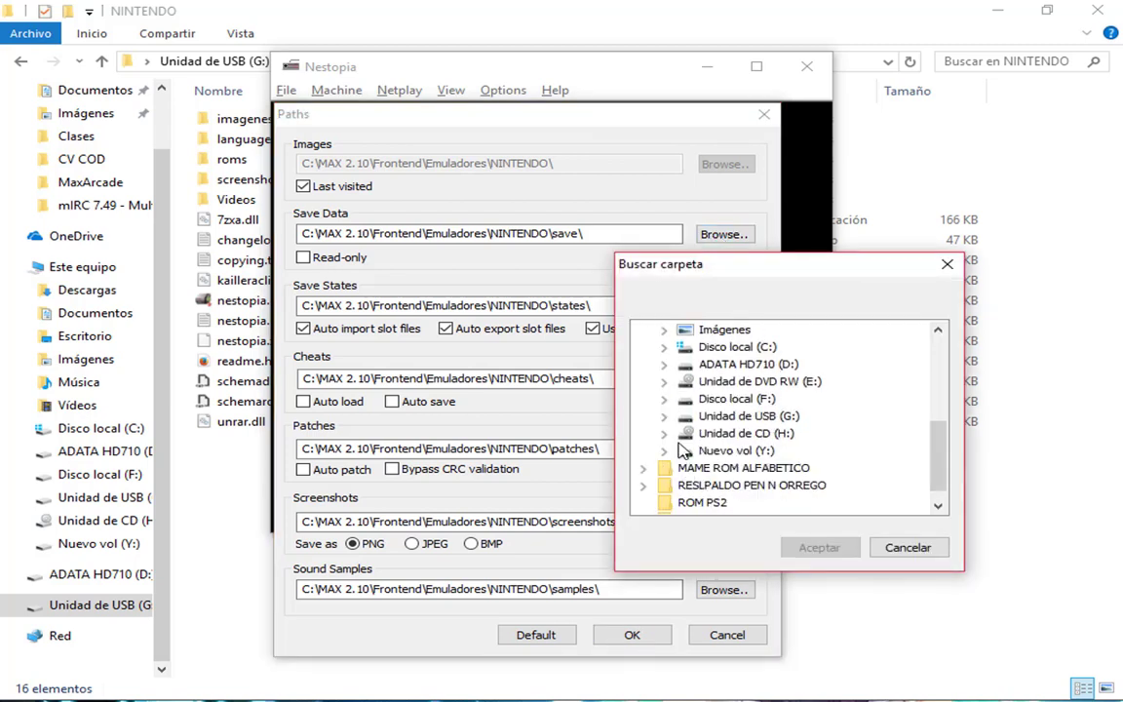
click(664, 415)
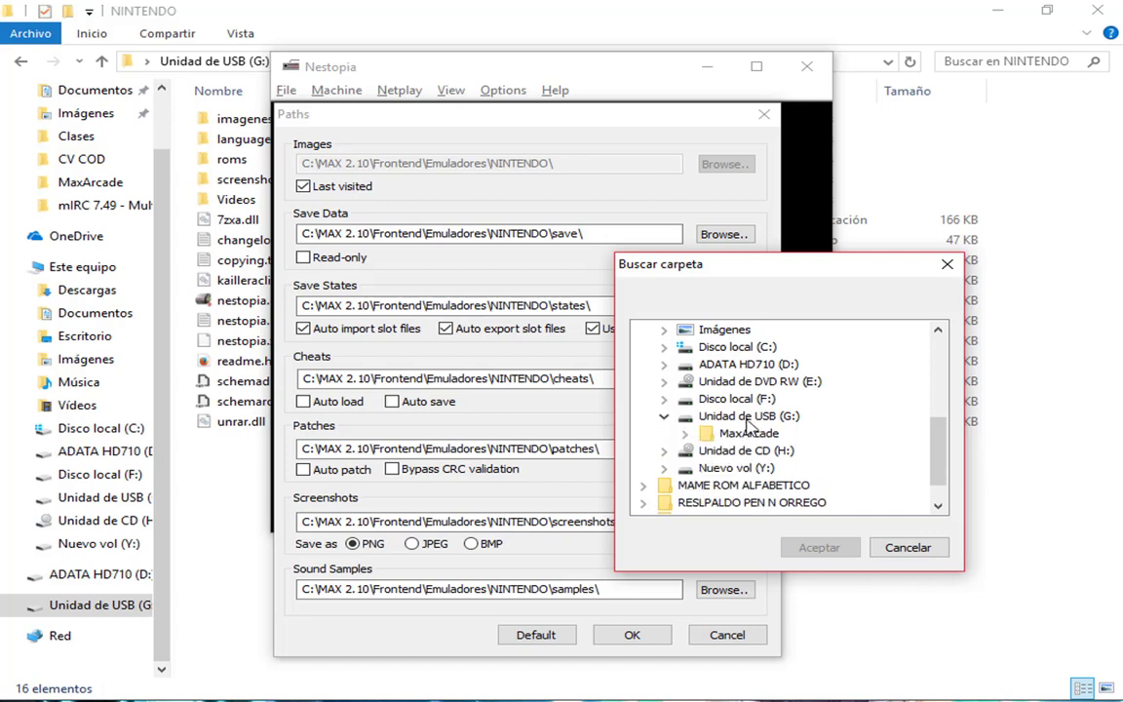
click(685, 433)
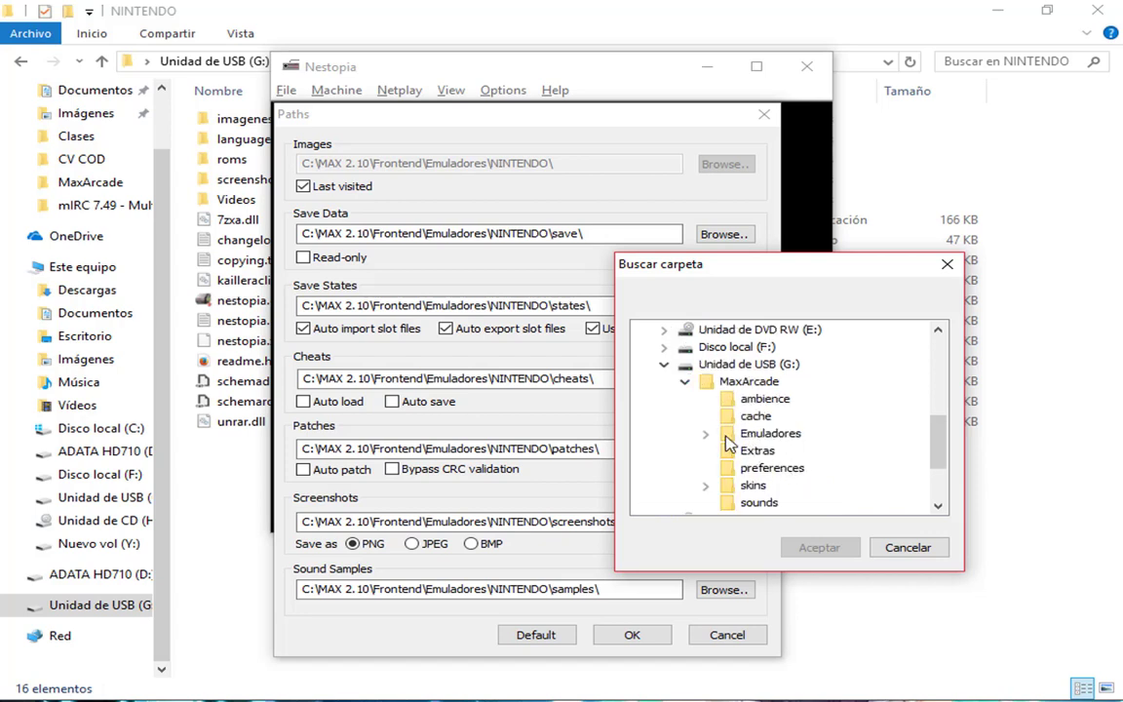
click(707, 435)
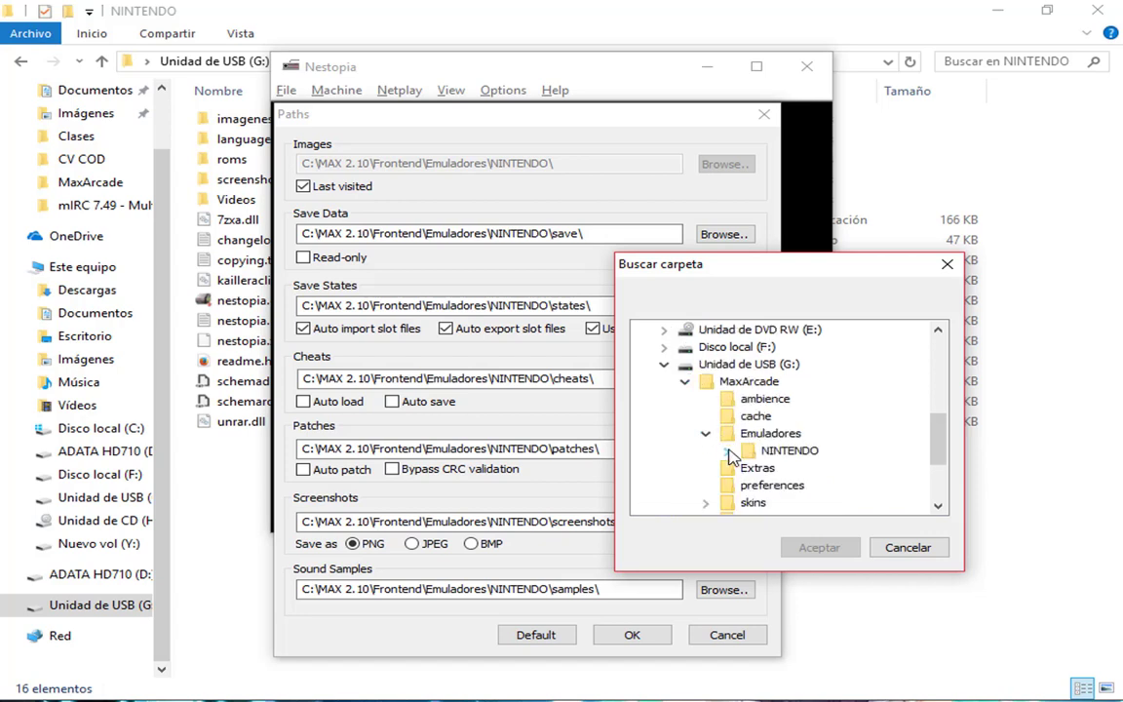
click(728, 450)
scroll(841, 452, down, 1)
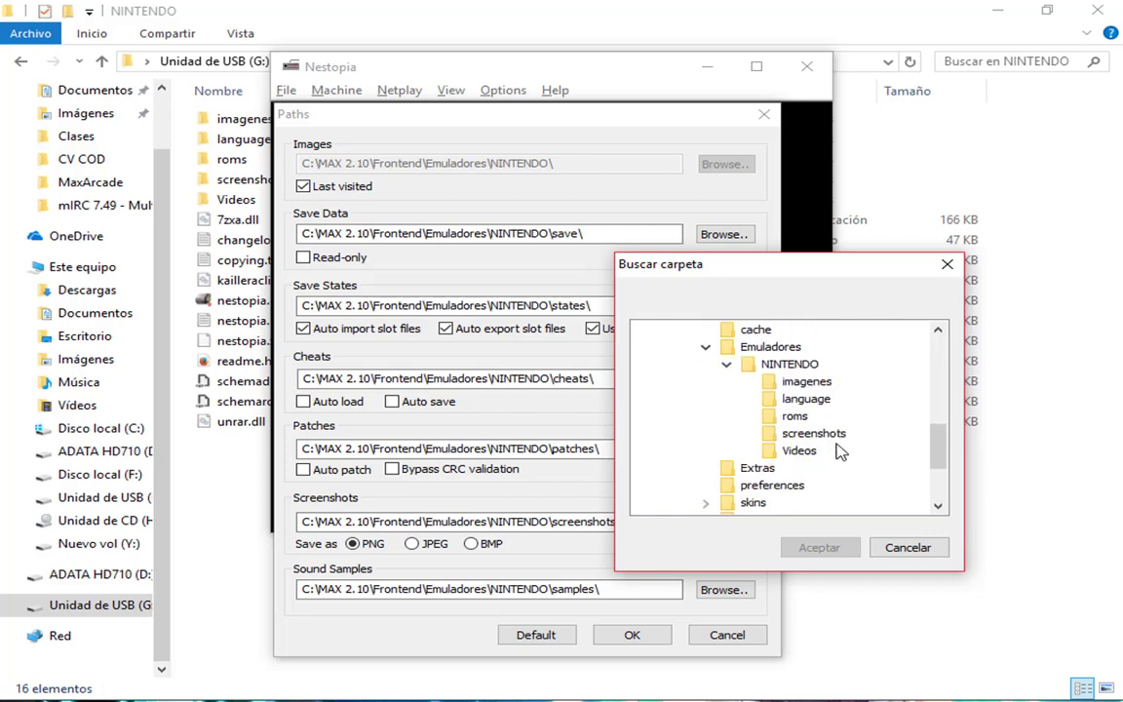
scroll(841, 452, up, 2)
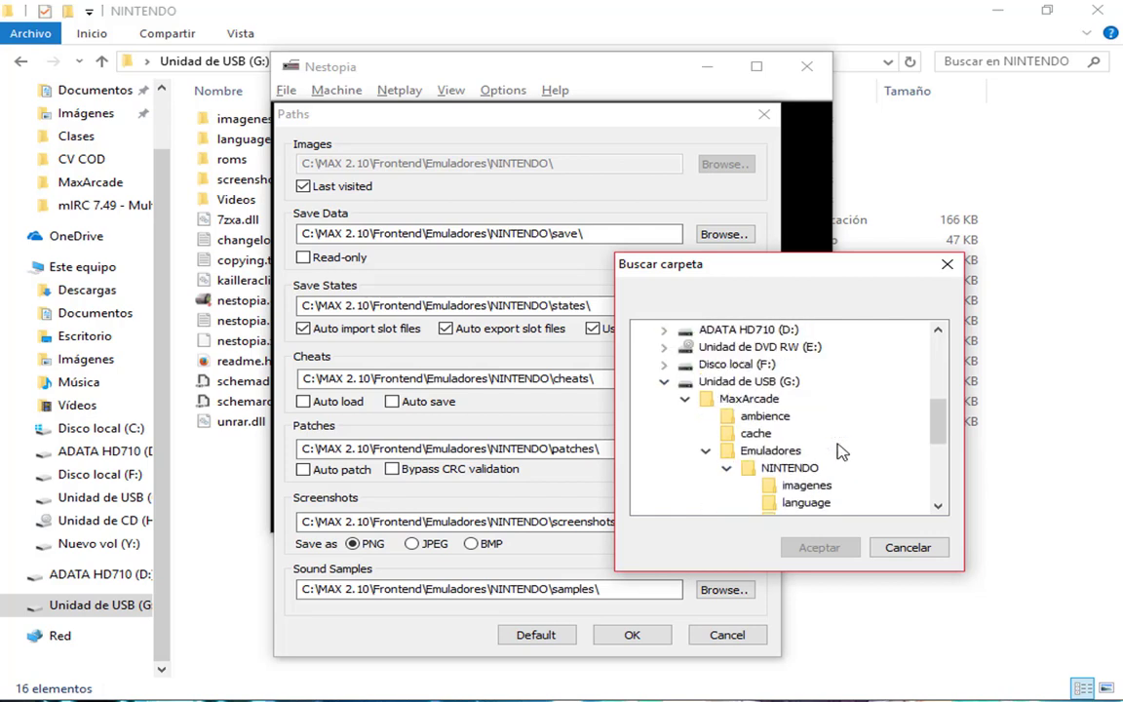
scroll(840, 451, down, 4)
scroll(840, 451, up, 2)
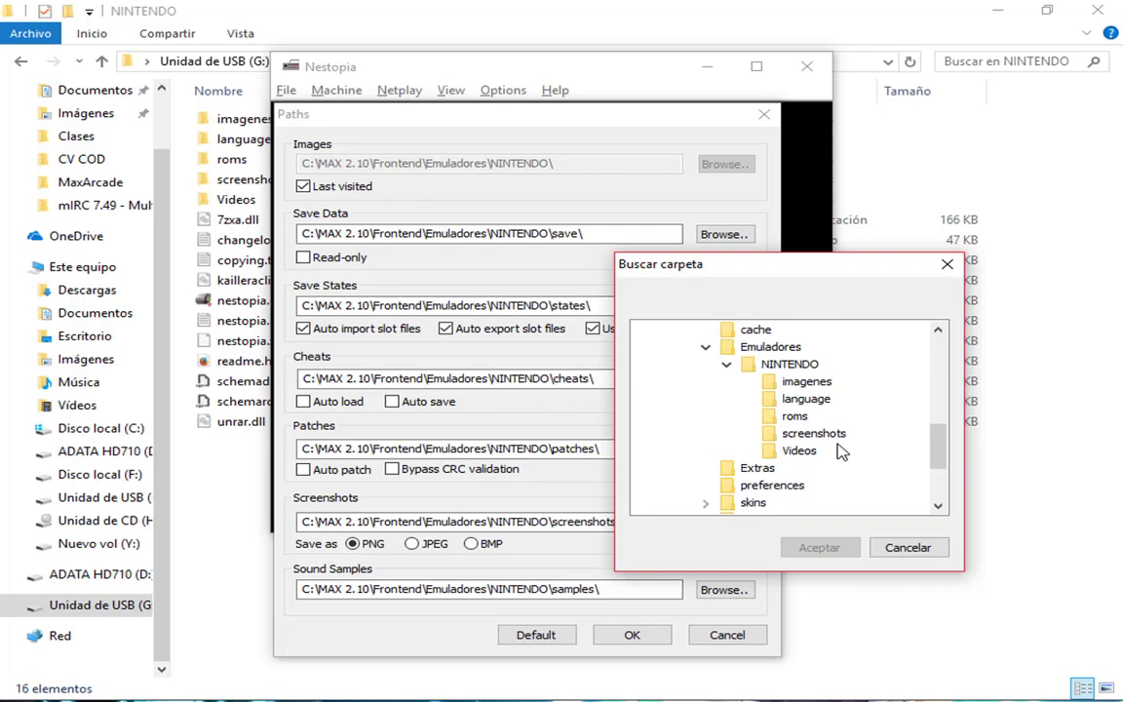
click(945, 265)
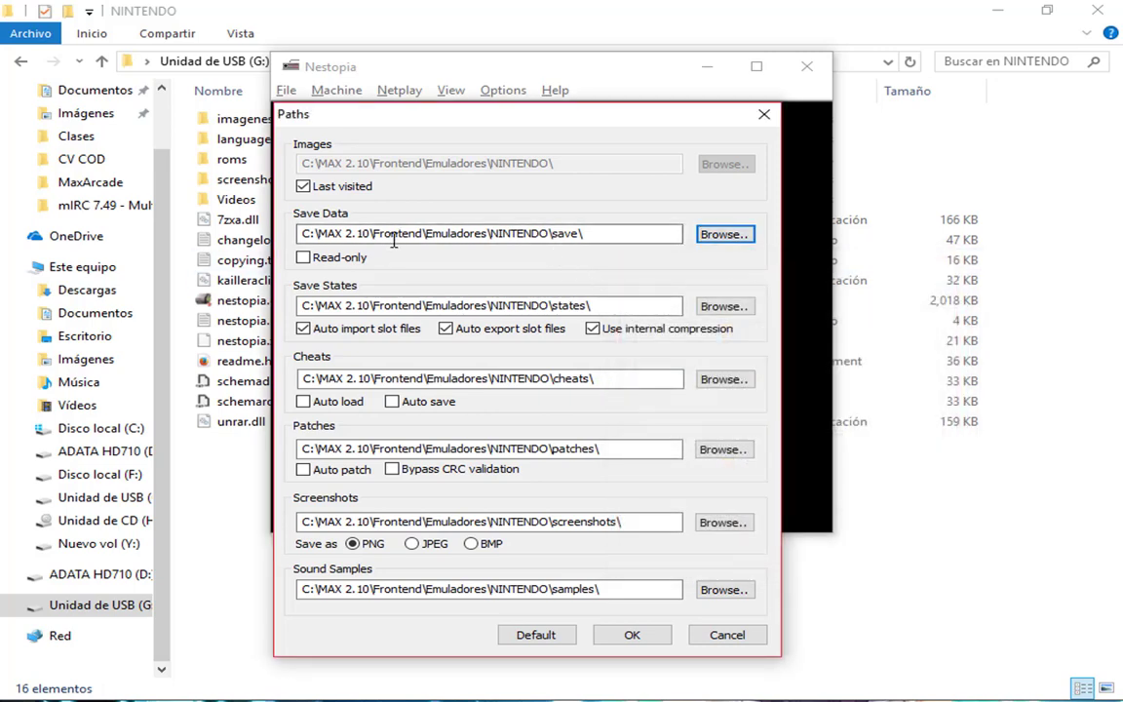
Set the Save Data path to C:\MaxArcade\Emuladores\NINTENDO\save\.
click(425, 234)
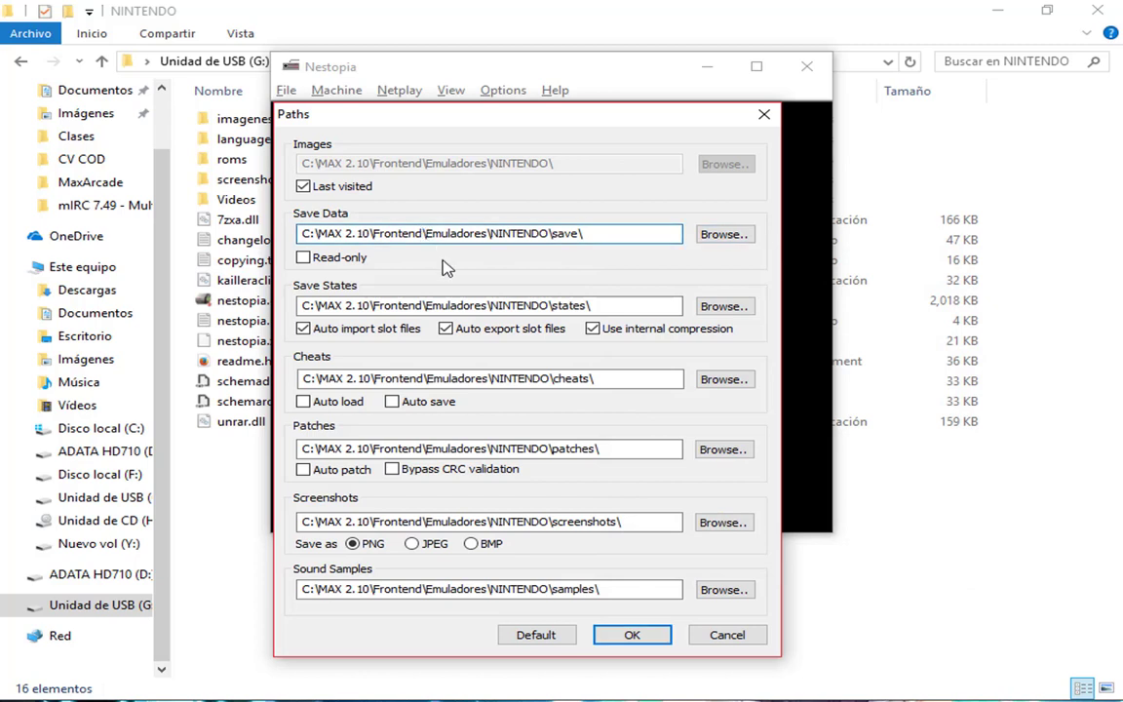
key(BackSpace)
key(BackSpace)
key(BackSpace)
key(BackSpace)
key(BackSpace)
key(BackSpace)
key(BackSpace)
key(BackSpace)
key(BackSpace)
key(BackSpace)
key(BackSpace)
key(BackSpace)
key(BackSpace)
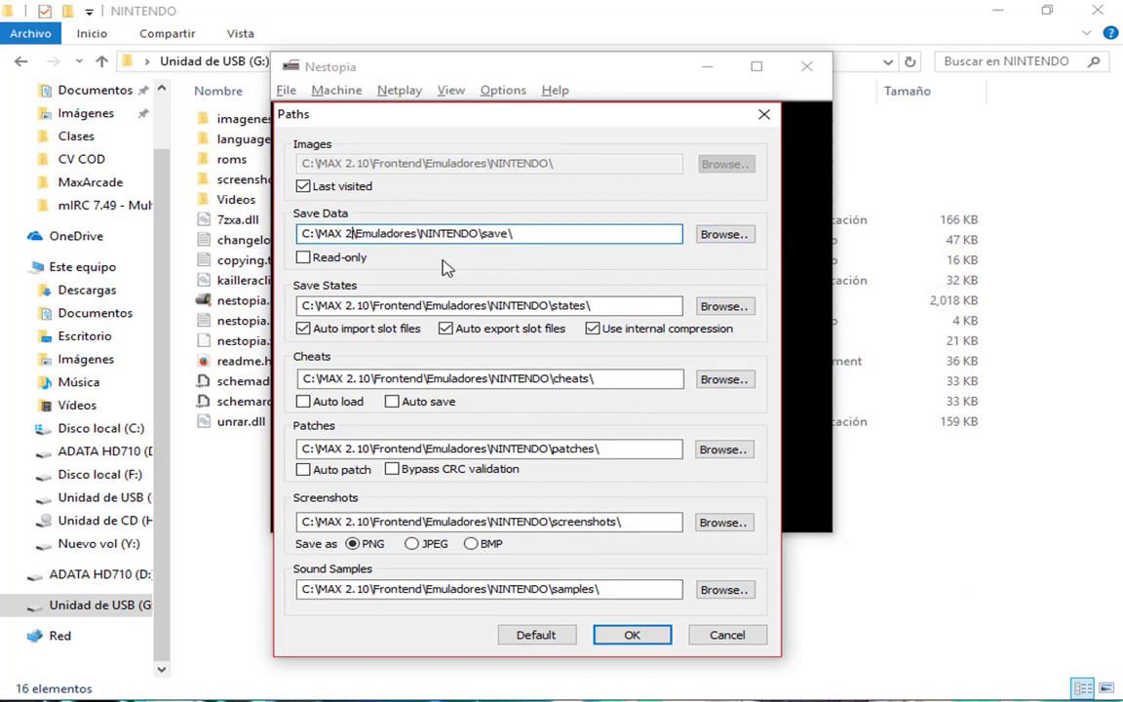
key(BackSpace)
key(BackSpace)
key(BackSpace)
key(BackSpace)
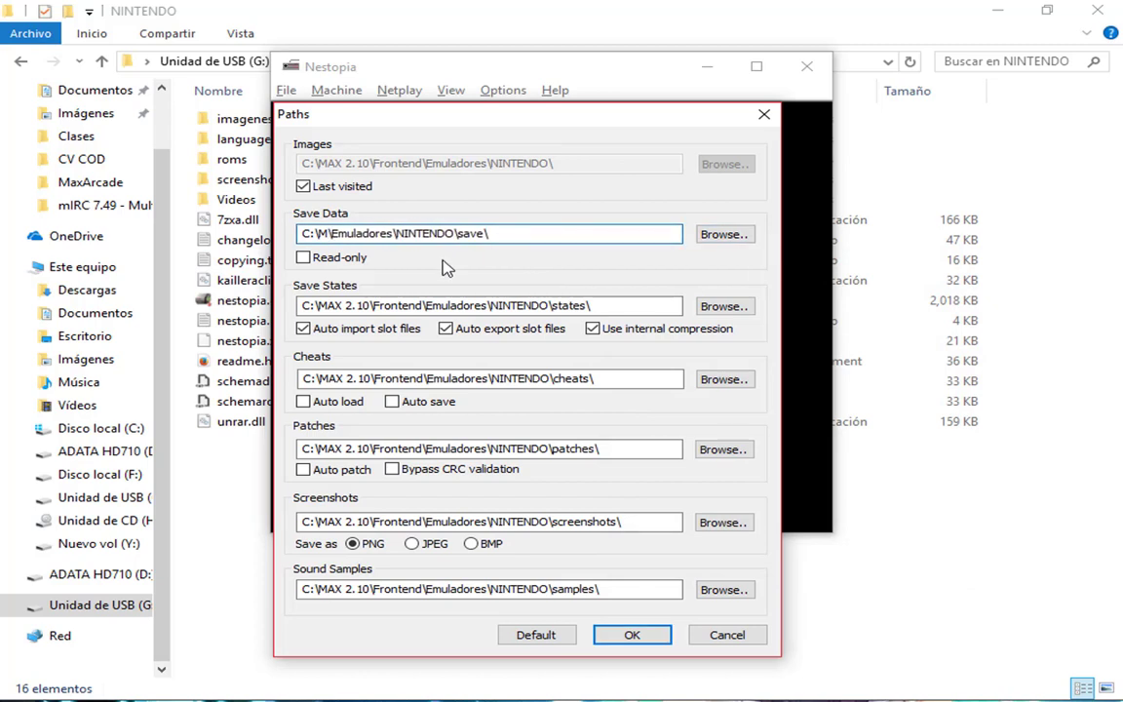
text(axArcade)
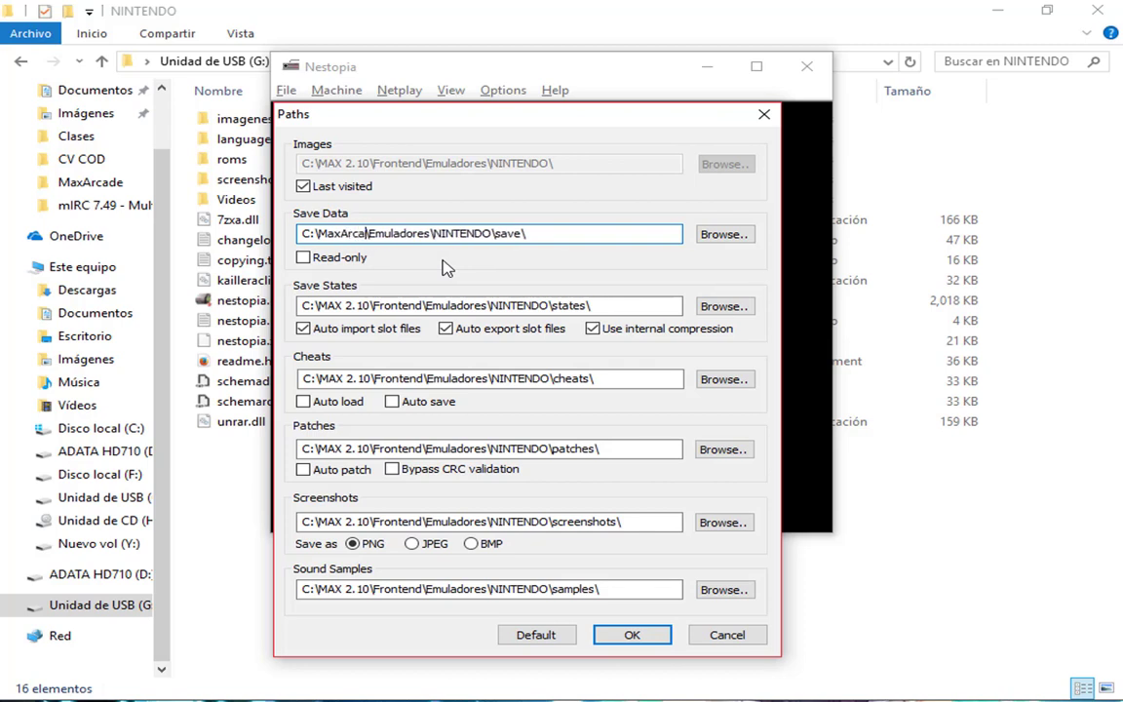
Move the Paths dialog aside and check the NINTENDO folder's location on the USB drive.
drag(376, 105, 697, 128)
click(544, 86)
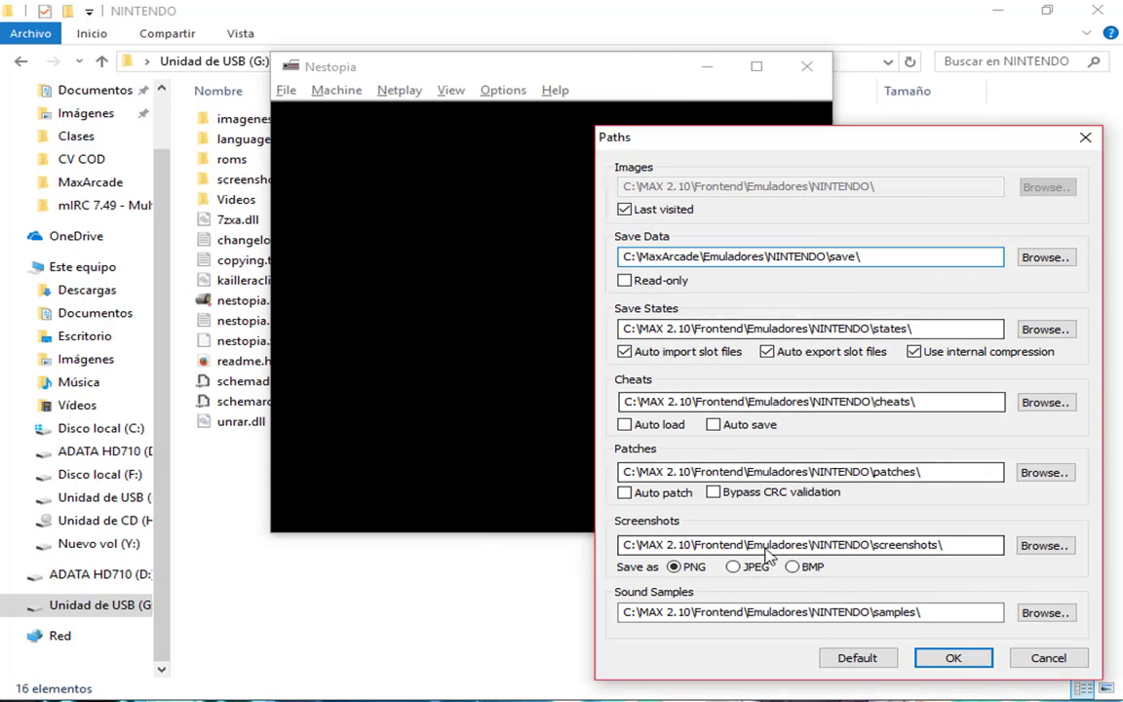
click(369, 25)
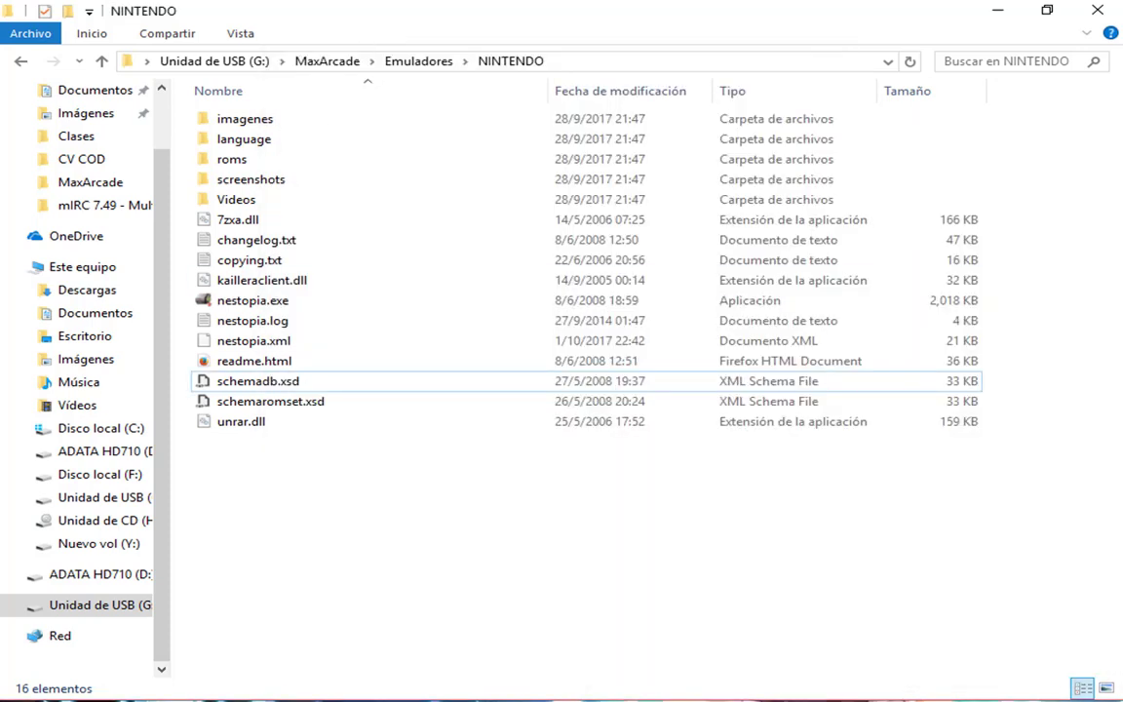
key(alt+Tab)
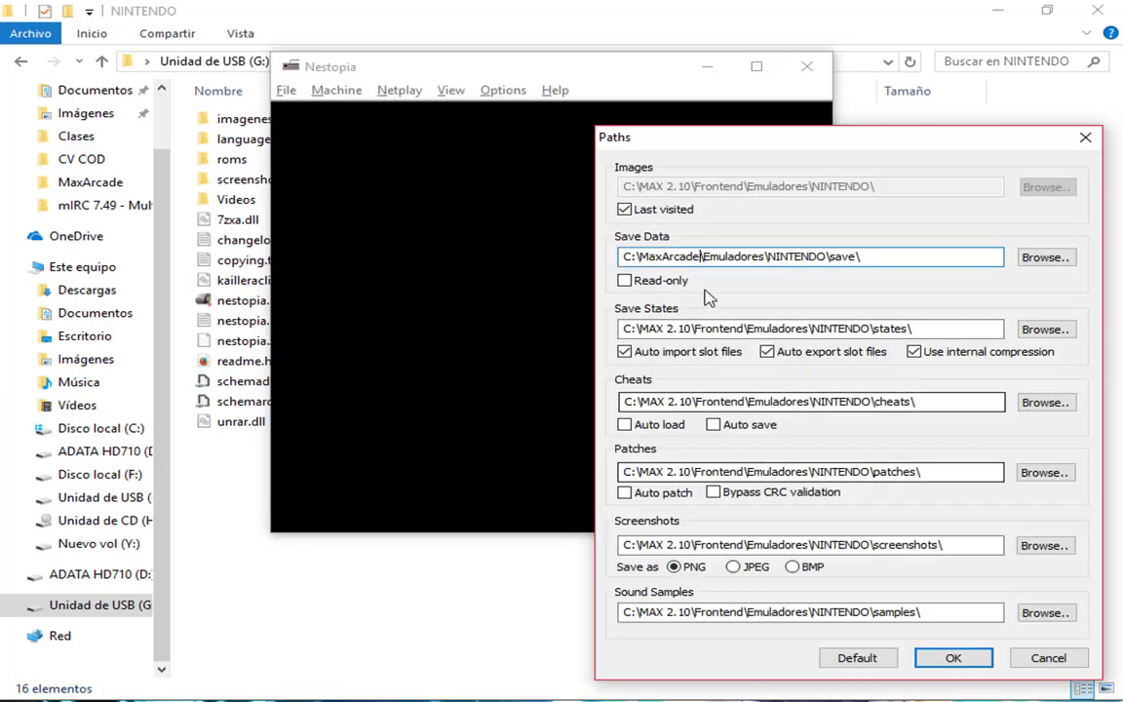
Set the Save States path to C:\MaxArcade\Emuladores\NINTENDO\states\.
click(748, 330)
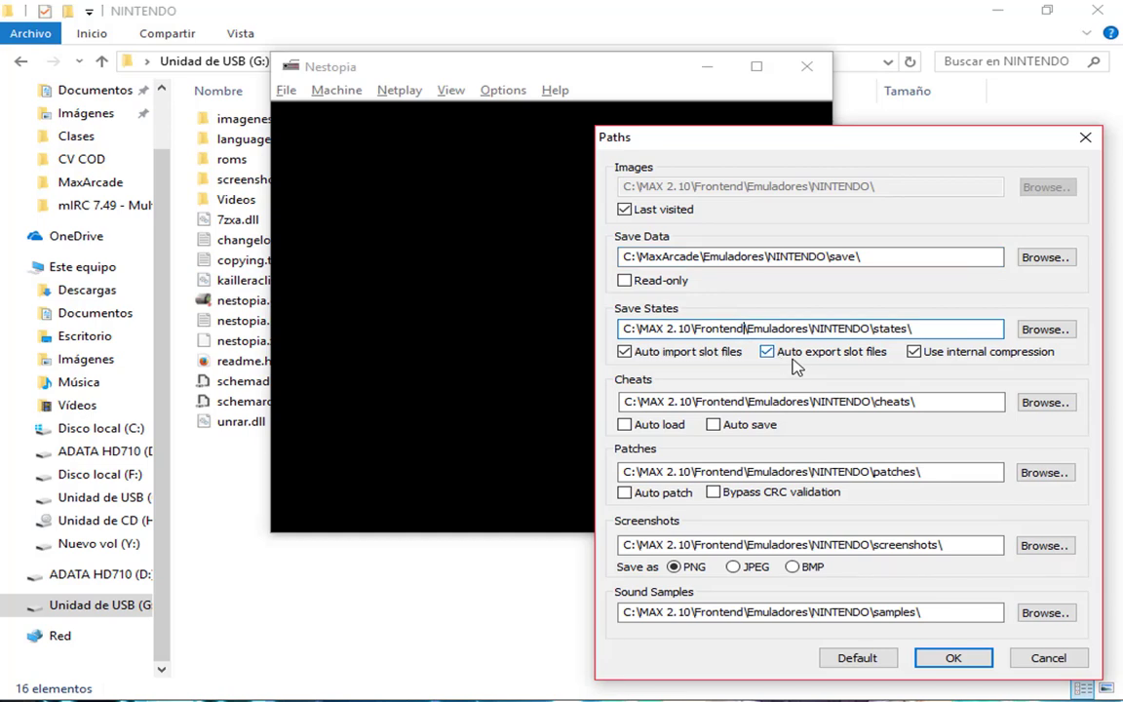
key(BackSpace)
key(BackSpace)
key(BackSpace)
key(BackSpace)
key(BackSpace)
key(BackSpace)
key(BackSpace)
key(BackSpace)
key(BackSpace)
key(BackSpace)
key(BackSpace)
key(BackSpace)
key(BackSpace)
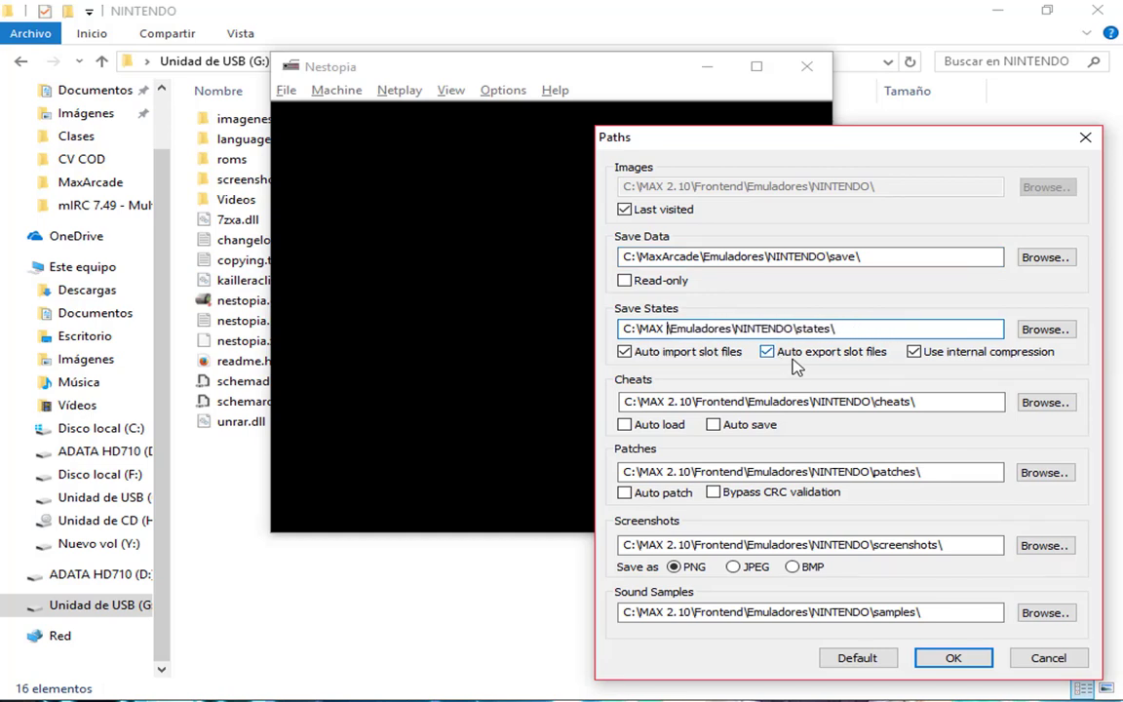
key(BackSpace)
key(BackSpace)
key(BackSpace)
text(axArcade)
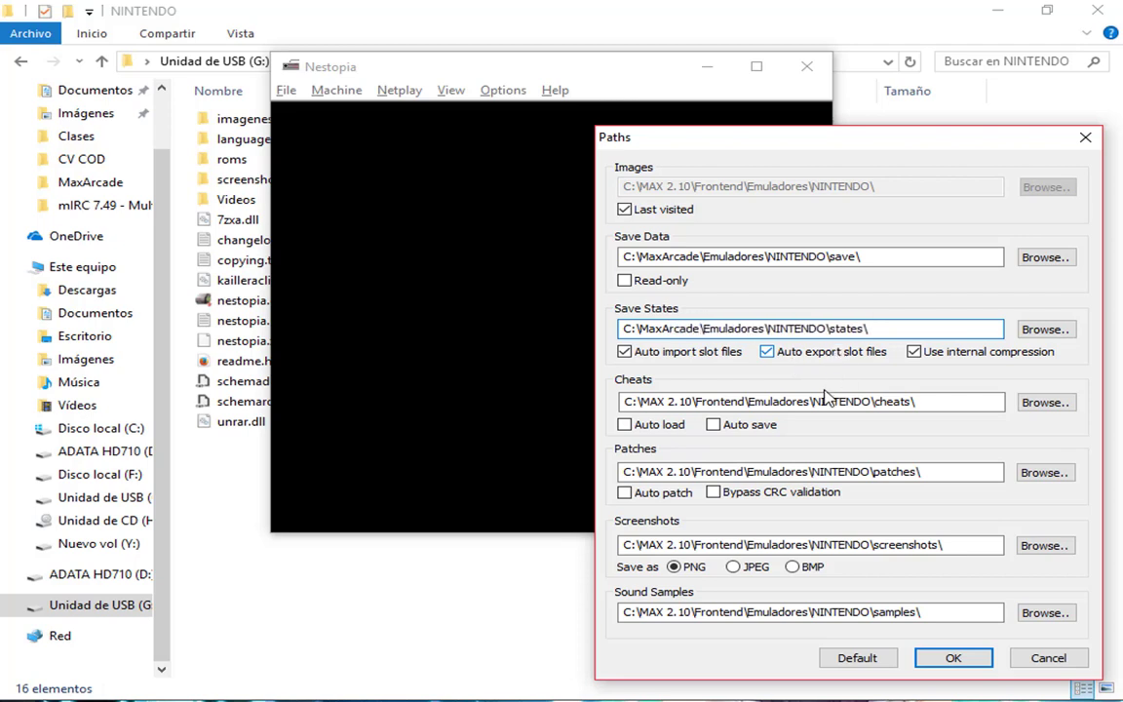
Set the Cheats path to C:\MaxArcade\Emuladores\NINTENDO\cheats\.
click(742, 401)
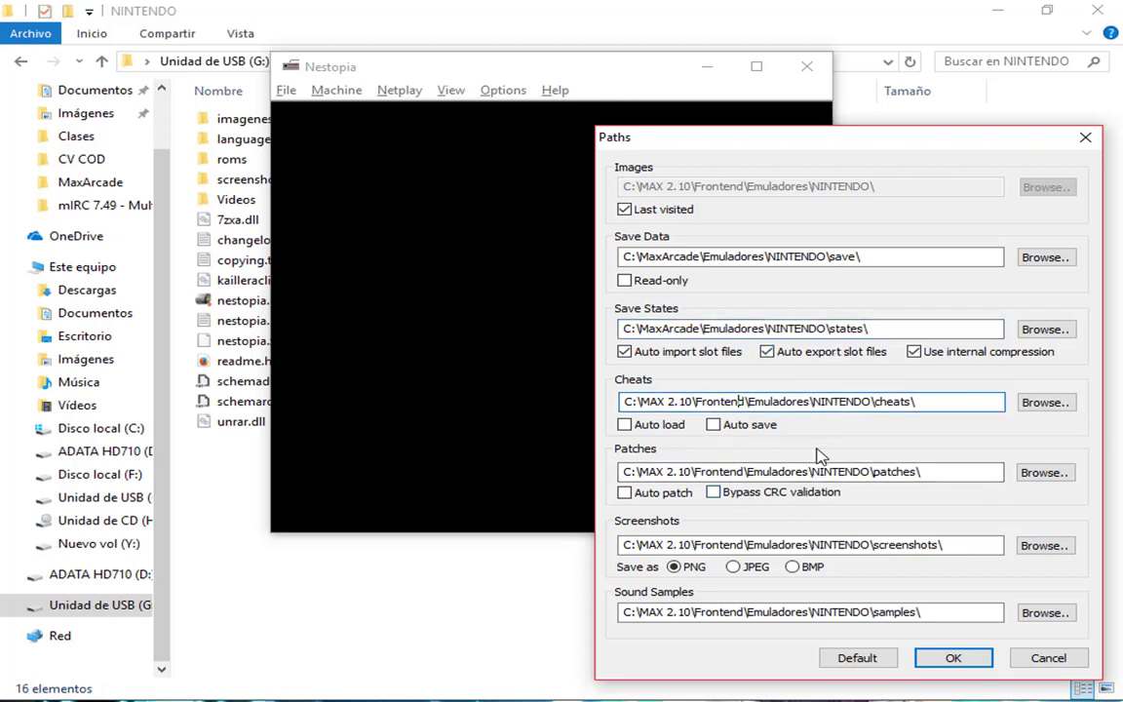
key(BackSpace)
key(BackSpace)
key(BackSpace)
key(BackSpace)
key(BackSpace)
key(BackSpace)
key(BackSpace)
key(BackSpace)
key(BackSpace)
key(BackSpace)
key(BackSpace)
key(BackSpace)
key(BackSpace)
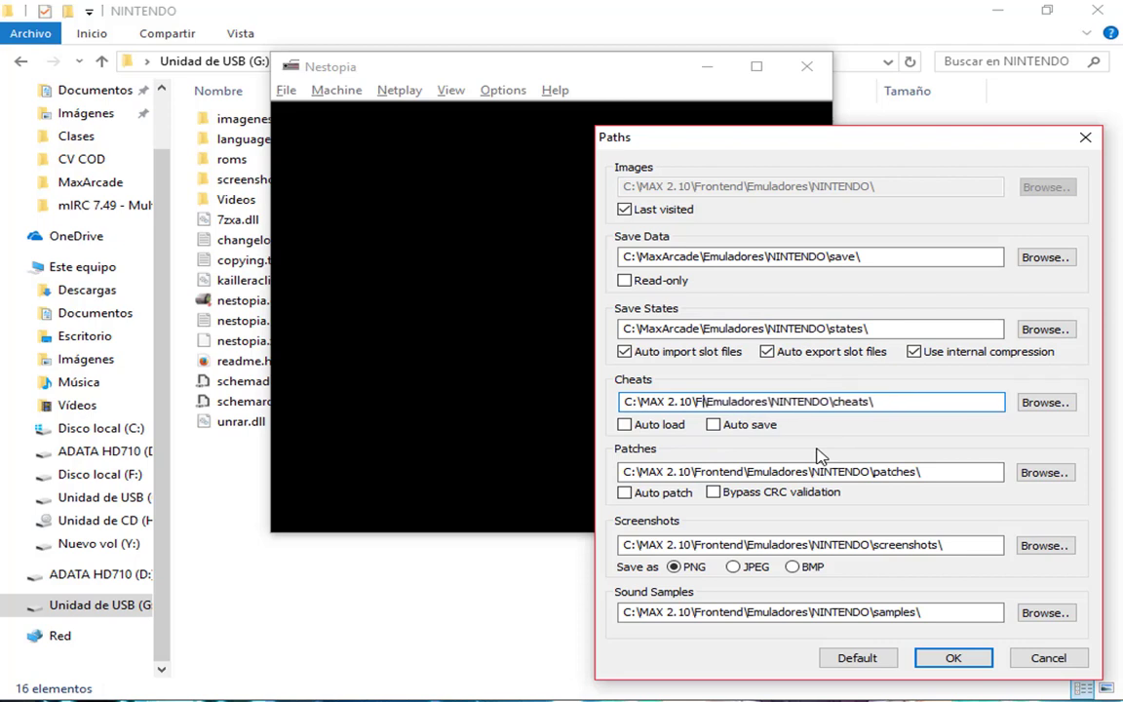
key(BackSpace)
key(BackSpace)
key(BackSpace)
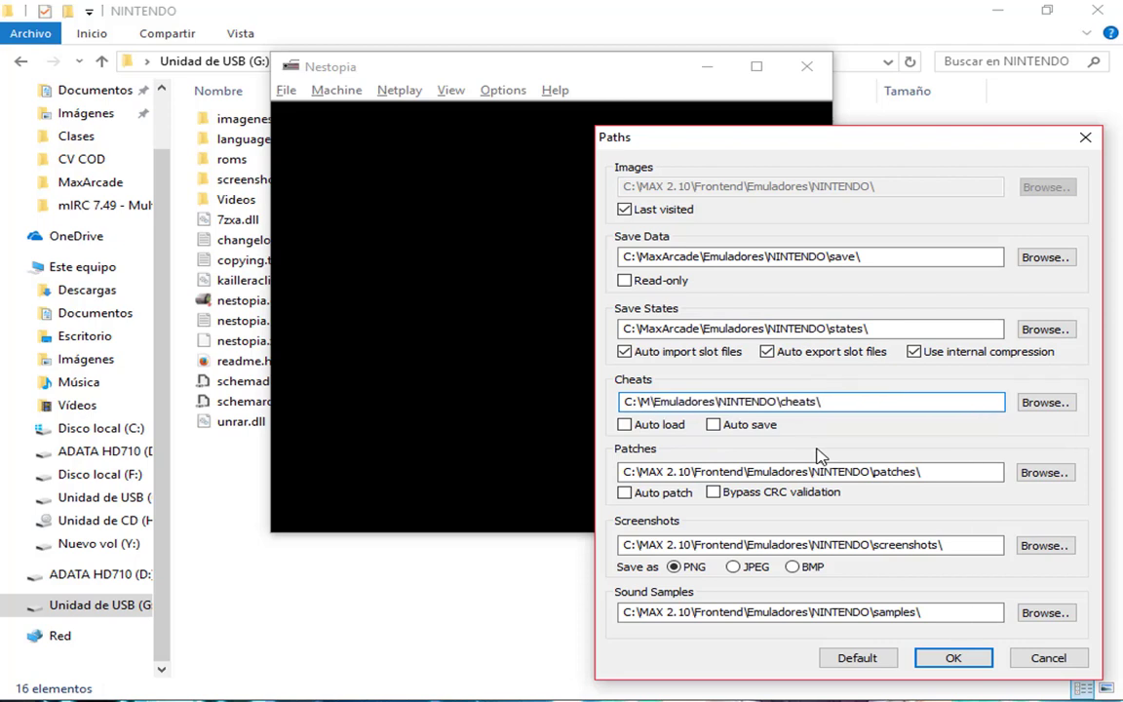
text(axArcade)
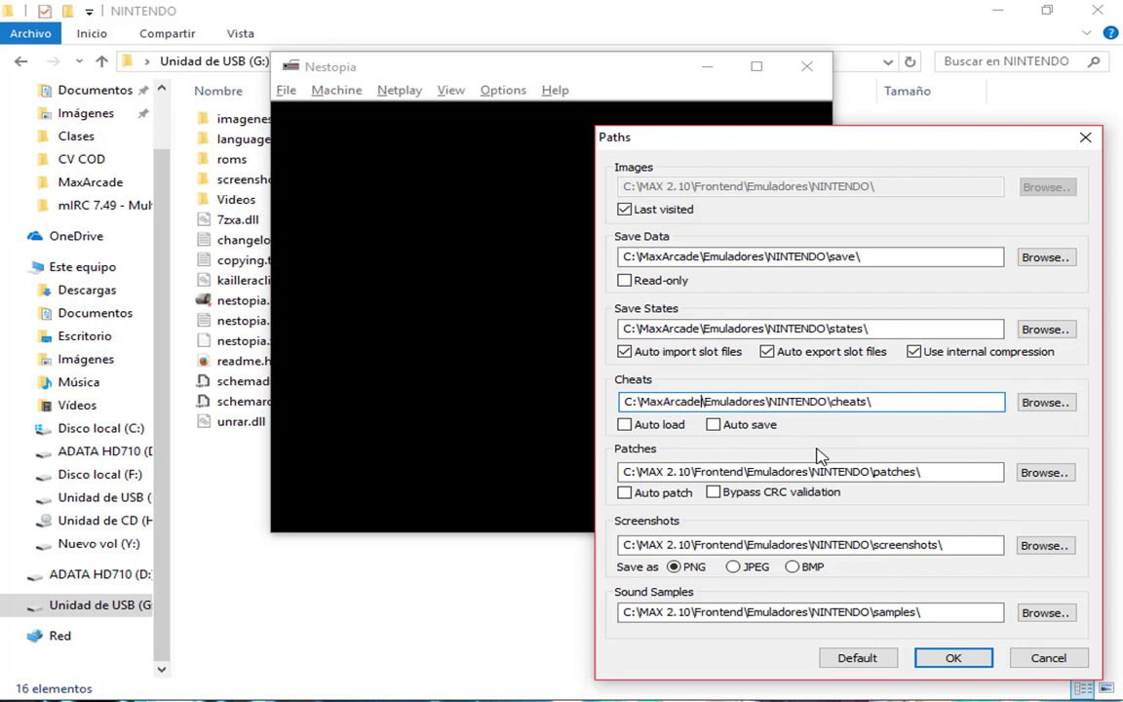
Set the Patches path to C:\MaxArcade\Emuladores\NINTENDO\patches\.
click(746, 472)
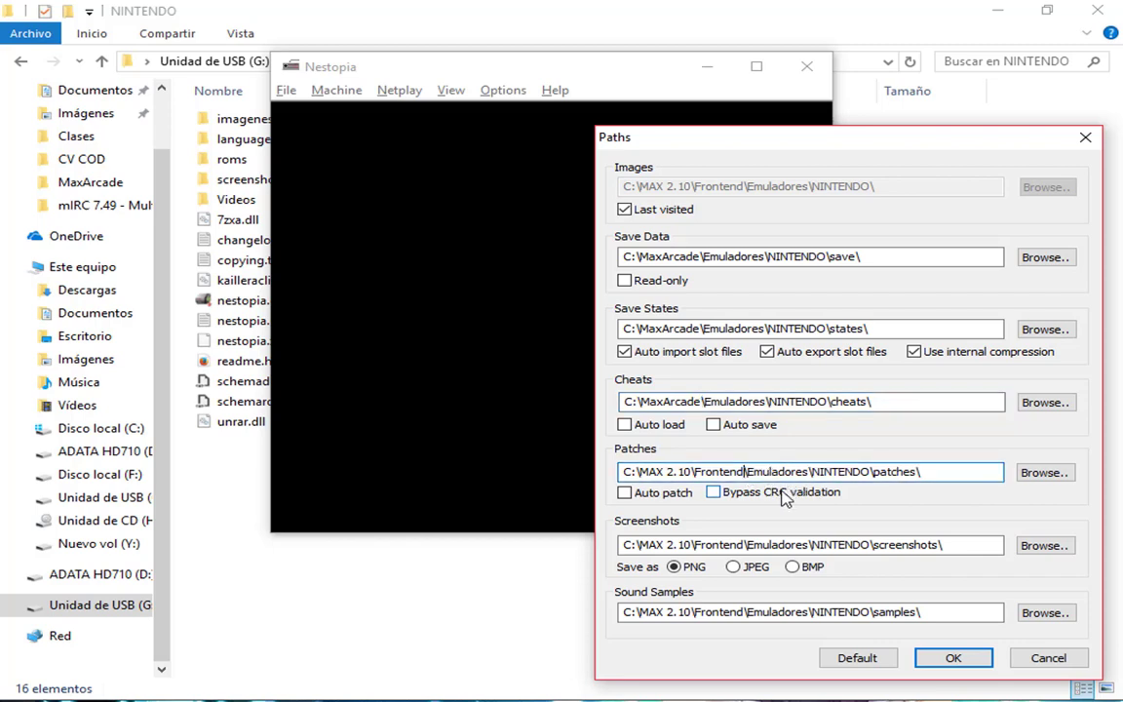
key(BackSpace)
key(BackSpace)
key(BackSpace)
key(BackSpace)
key(BackSpace)
key(BackSpace)
key(BackSpace)
key(BackSpace)
key(BackSpace)
key(BackSpace)
key(BackSpace)
key(BackSpace)
key(BackSpace)
key(BackSpace)
key(BackSpace)
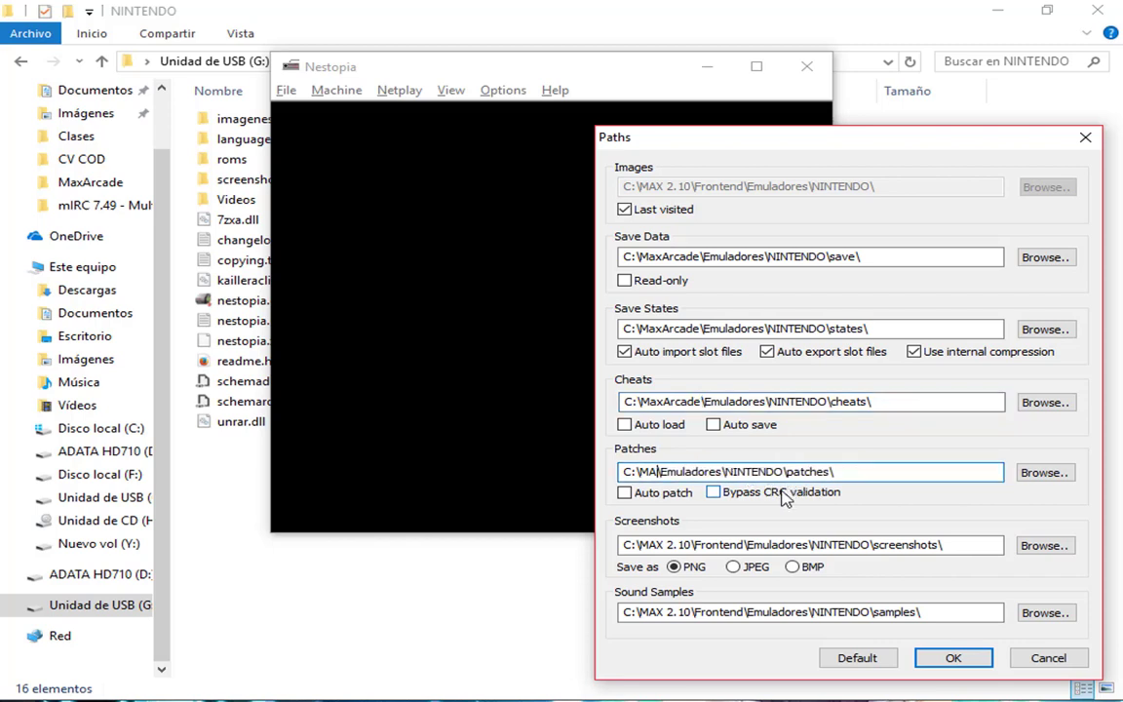
key(BackSpace)
text(axAr)
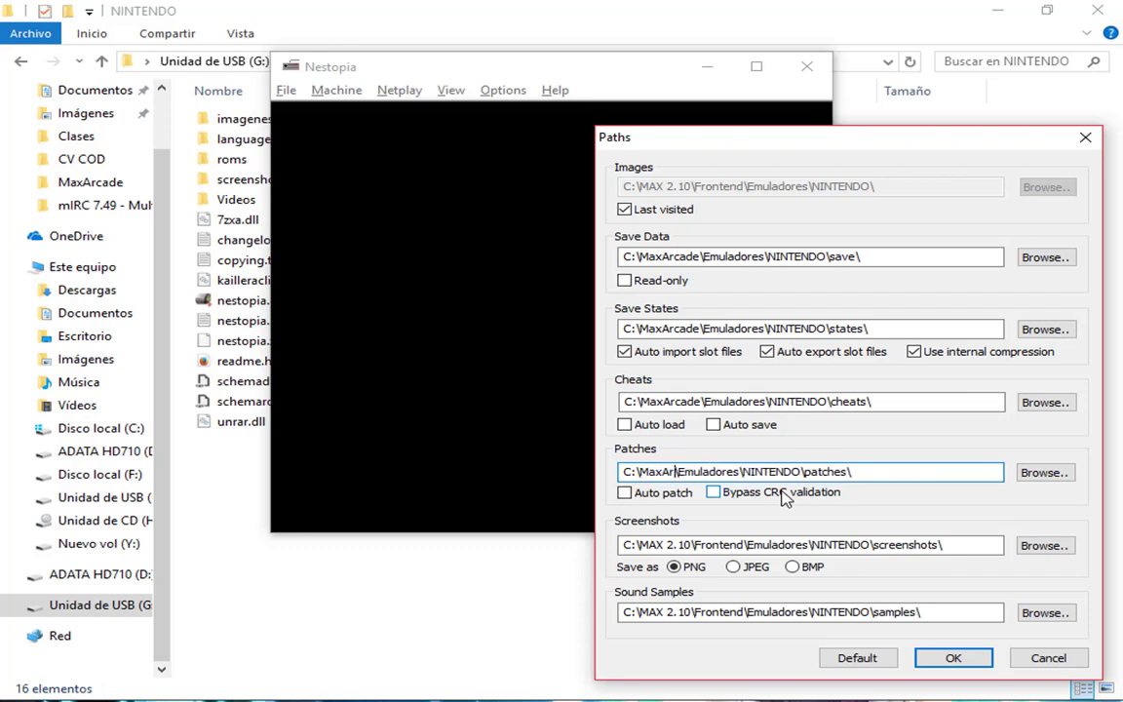
text(cade)
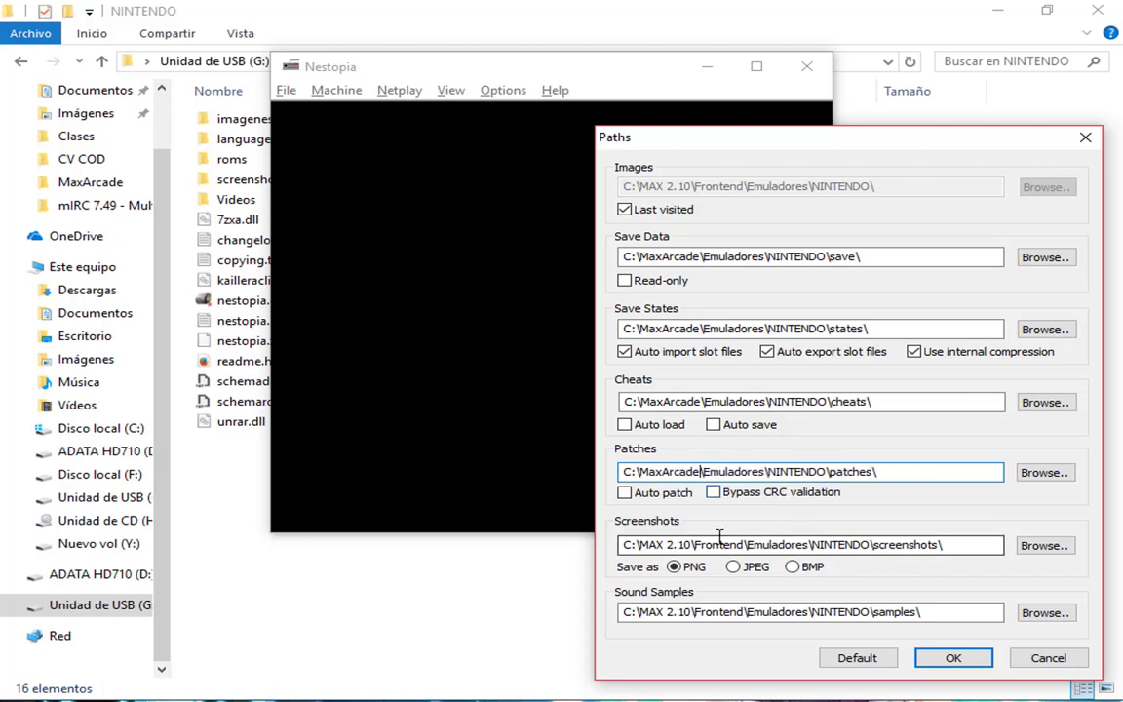
Set the Screenshots path to C:\MaxArcade\Emuladores\NINTENDO\screenshots\.
click(693, 544)
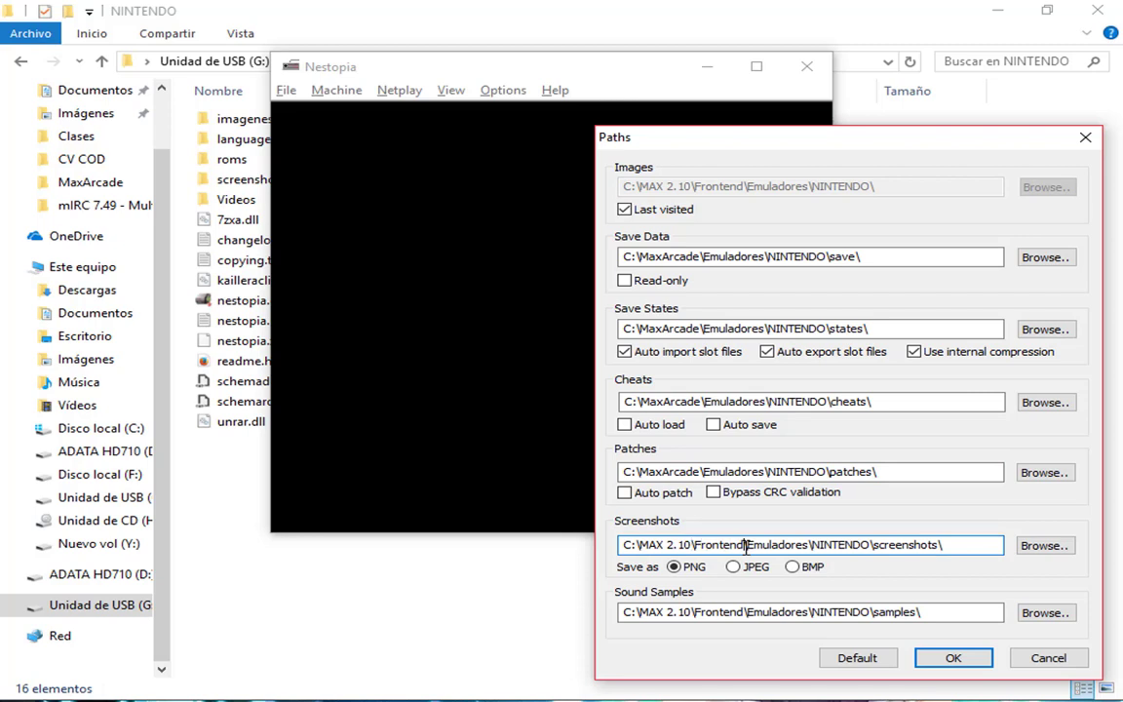
key(BackSpace)
key(BackSpace)
key(BackSpace)
key(BackSpace)
key(BackSpace)
key(BackSpace)
key(BackSpace)
key(BackSpace)
key(BackSpace)
key(BackSpace)
key(BackSpace)
key(BackSpace)
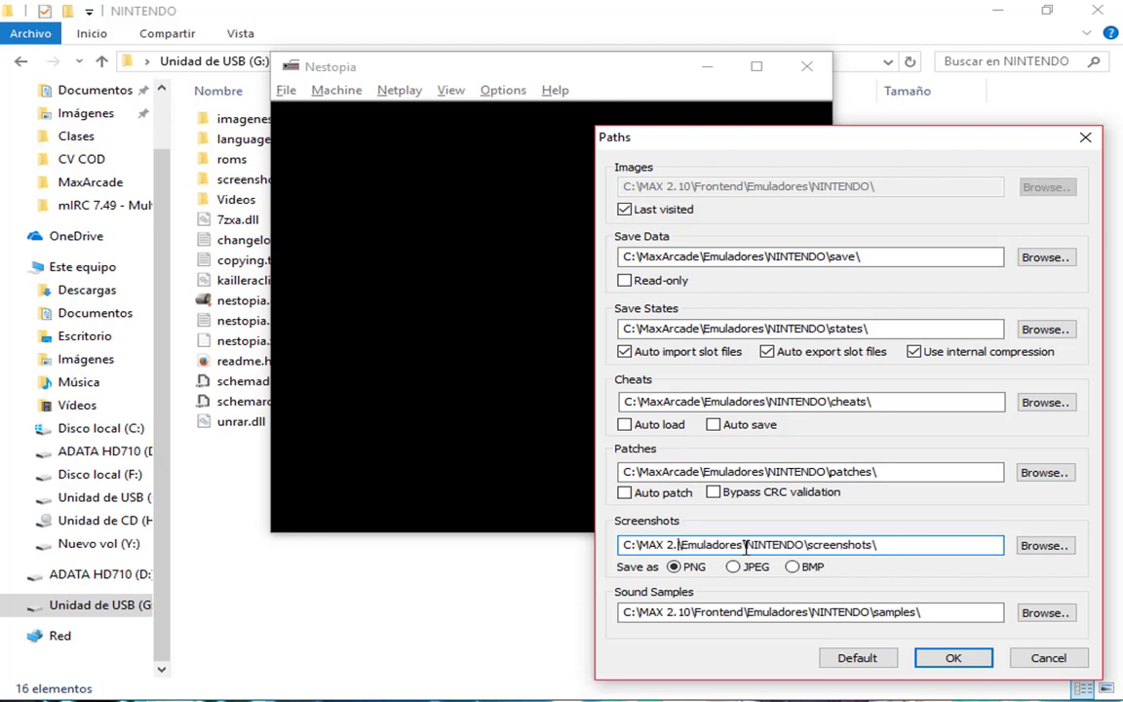
key(BackSpace)
key(BackSpace)
key(BackSpace)
key(BackSpace)
key(BackSpace)
text(axArcade)
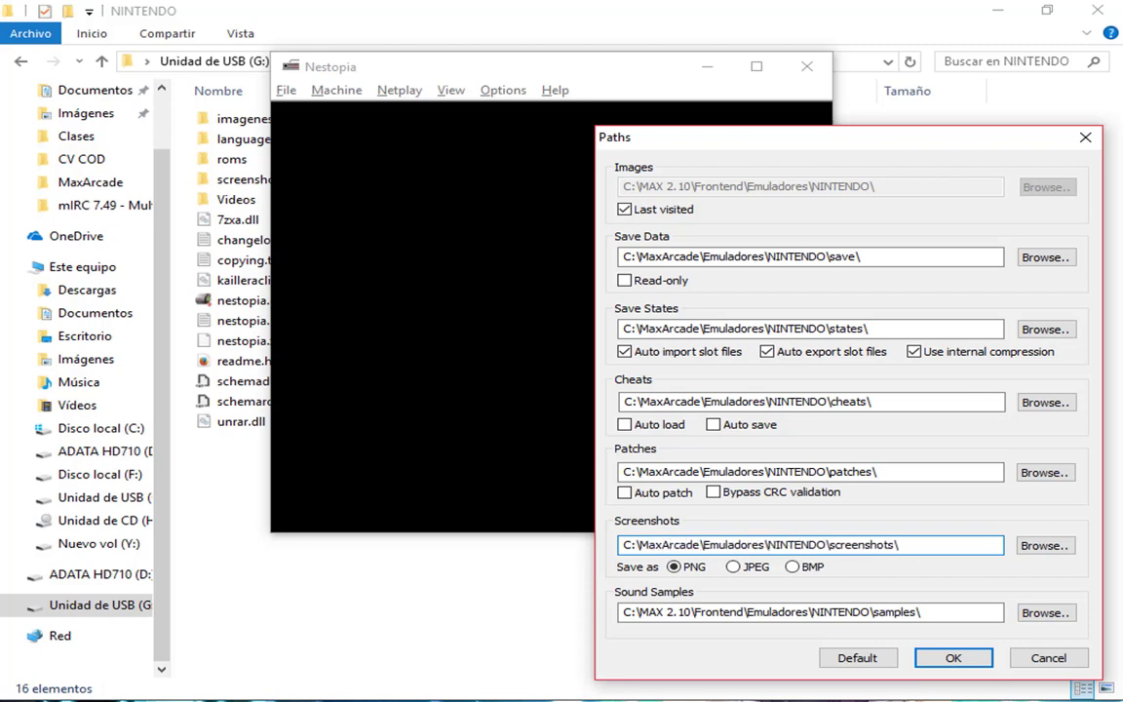
Set the Sound Samples path to C:\MaxArcade\Emuladores\NINTENDO\samples\.
click(747, 613)
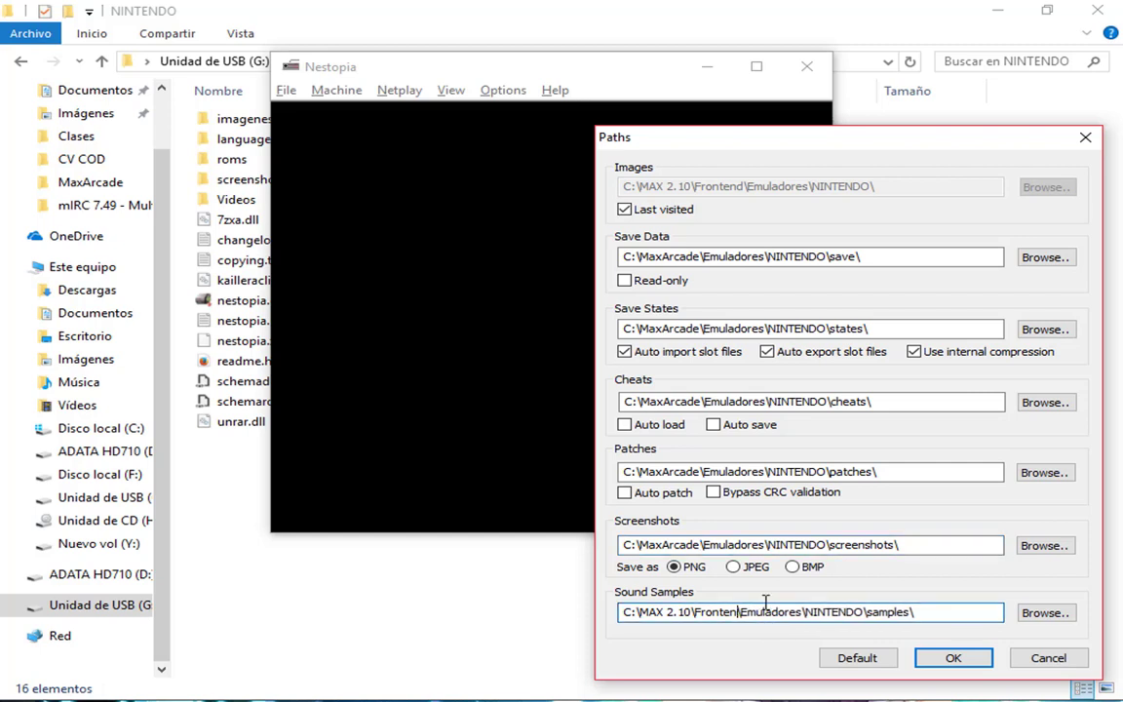
key(BackSpace)
key(BackSpace)
key(BackSpace)
key(BackSpace)
key(BackSpace)
key(BackSpace)
key(BackSpace)
key(BackSpace)
key(BackSpace)
key(BackSpace)
key(BackSpace)
key(BackSpace)
key(BackSpace)
key(BackSpace)
key(BackSpace)
key(BackSpace)
key(BackSpace)
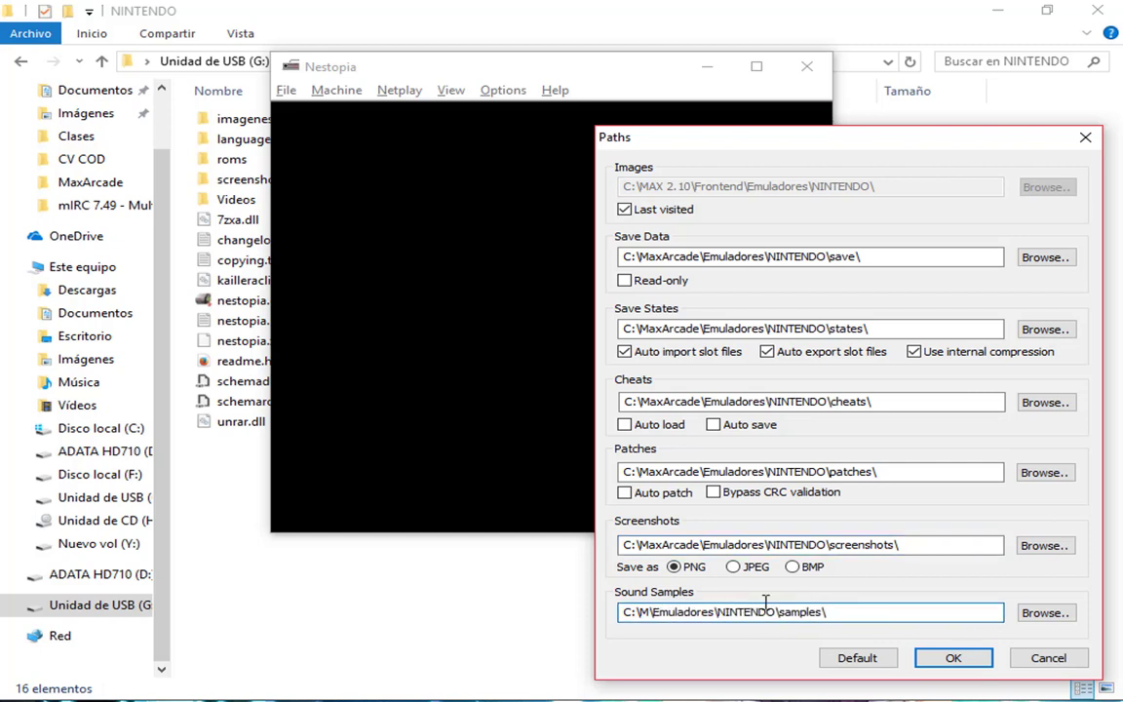
text(axArcade\)
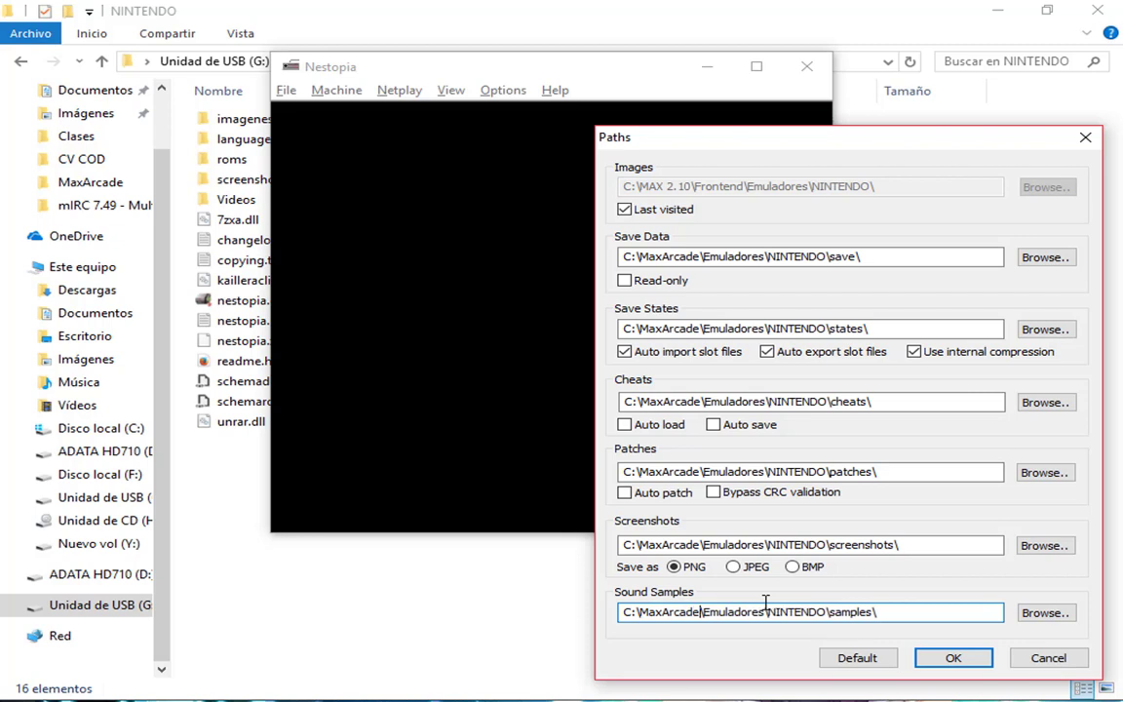
Apply the edited paths, declining to create the Images and Save Data directories.
click(946, 659)
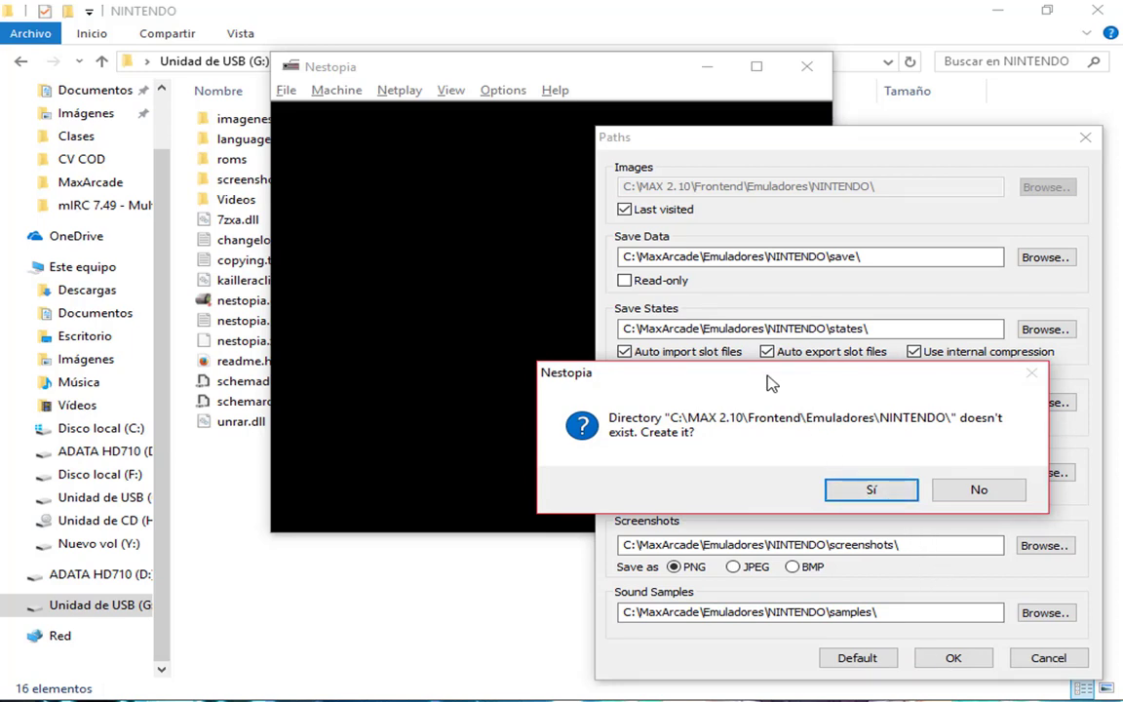
drag(771, 386, 817, 263)
click(1026, 369)
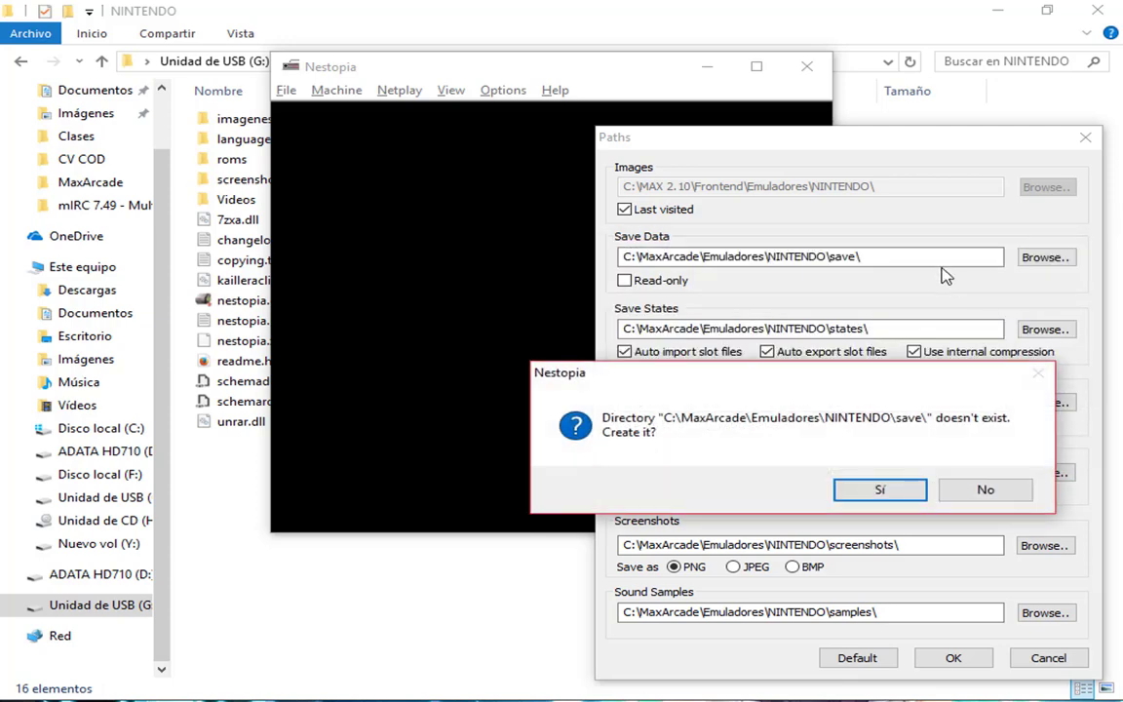
click(980, 495)
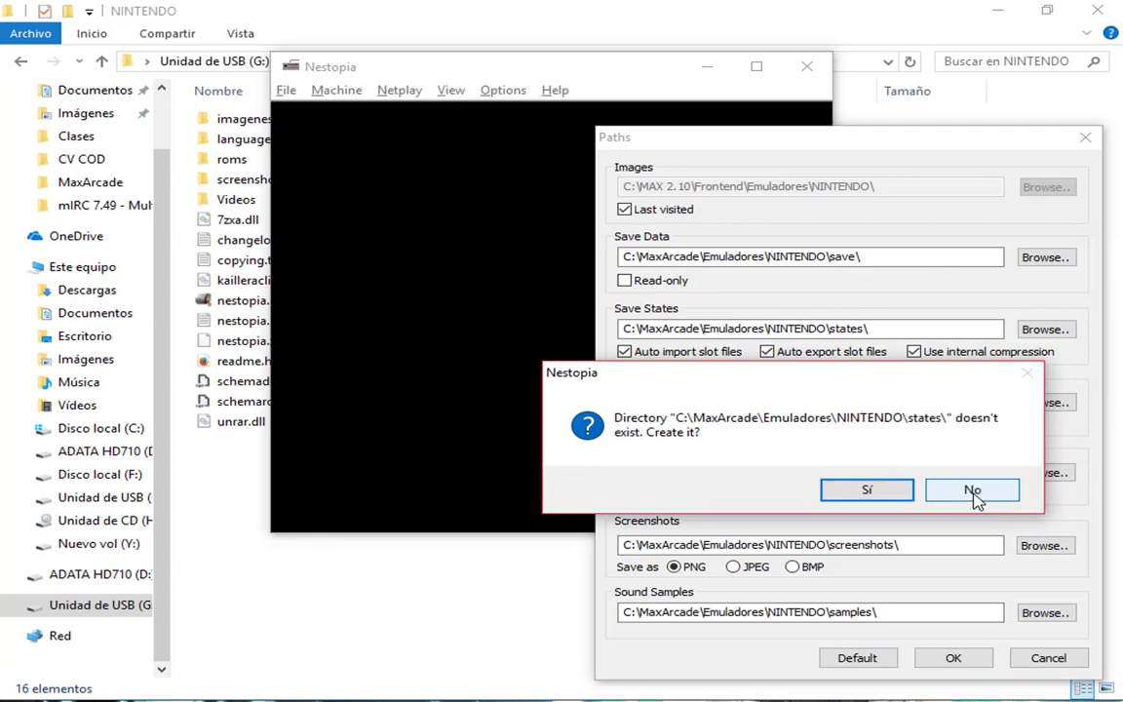
Try to create the states, cheats, patches, screenshots and samples directories.
click(824, 496)
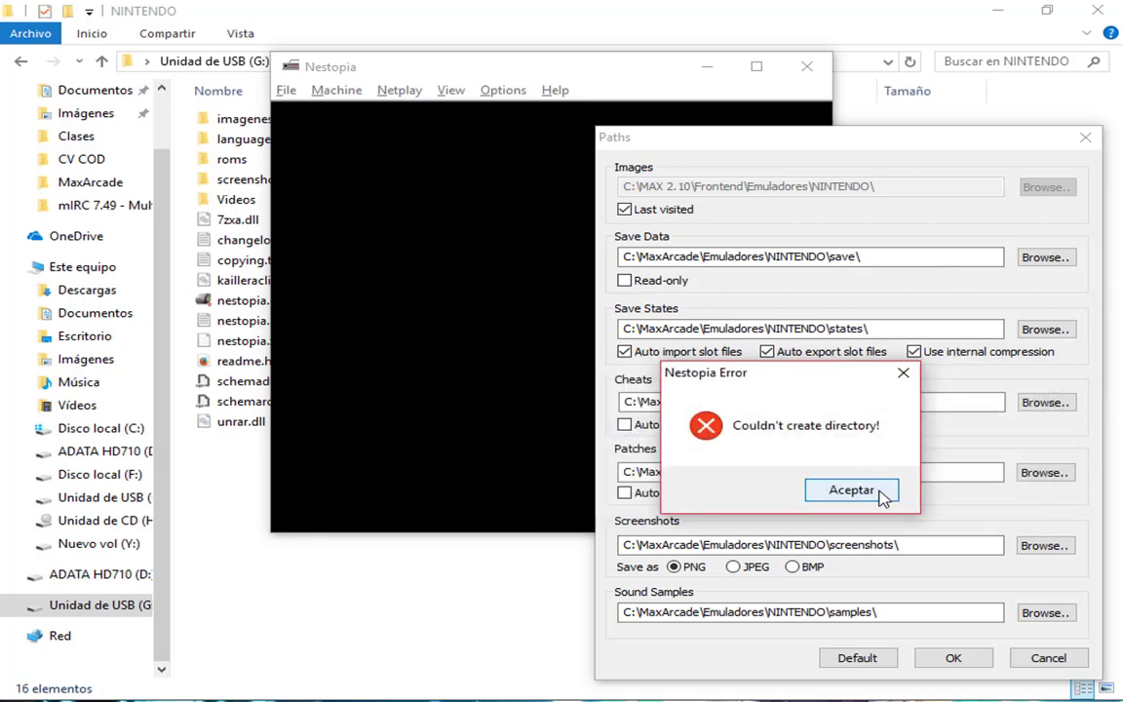
click(882, 498)
click(798, 491)
click(802, 496)
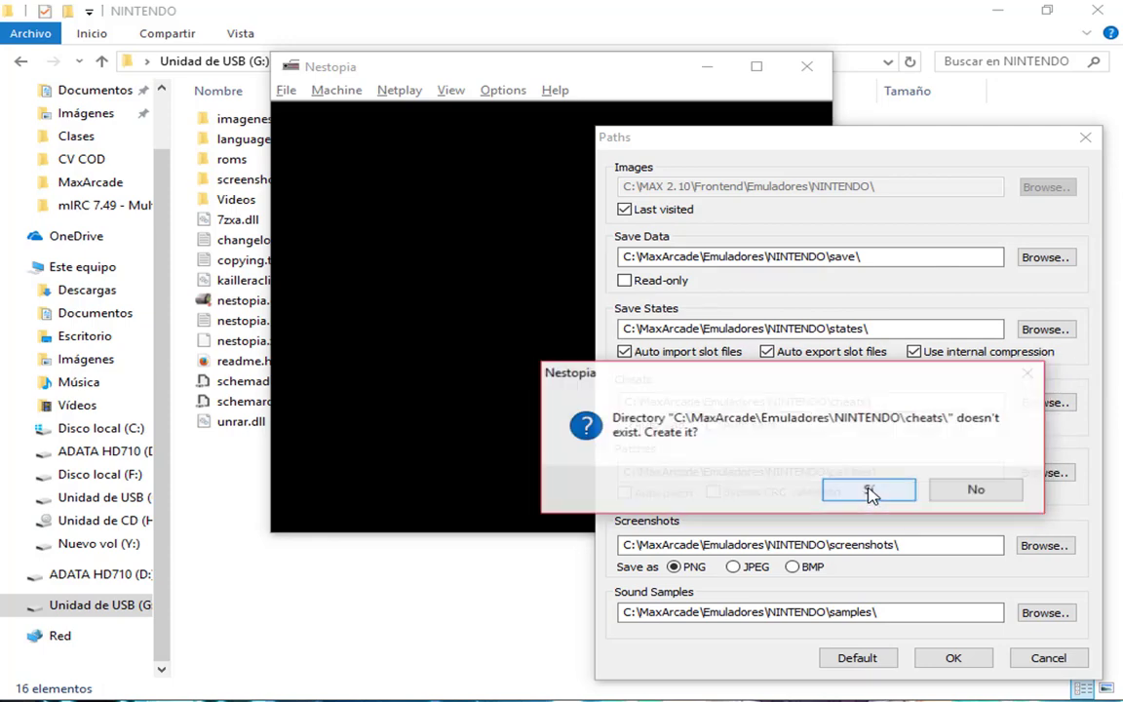
click(869, 492)
click(802, 495)
click(837, 493)
click(803, 495)
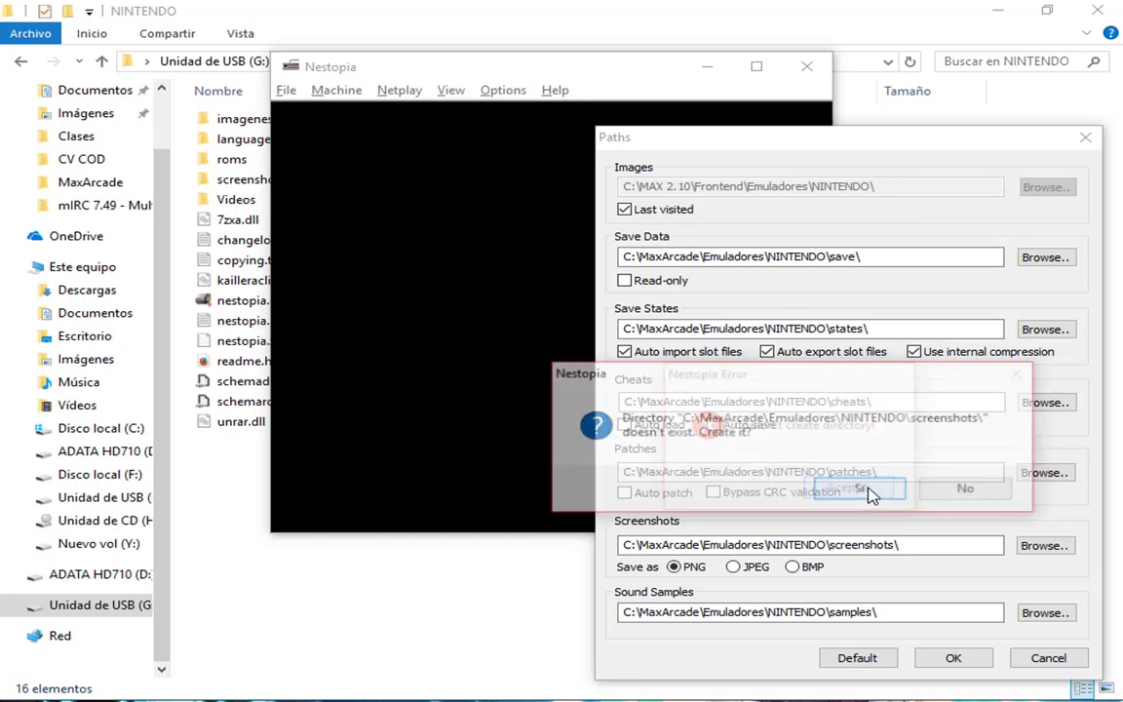
click(867, 492)
click(799, 496)
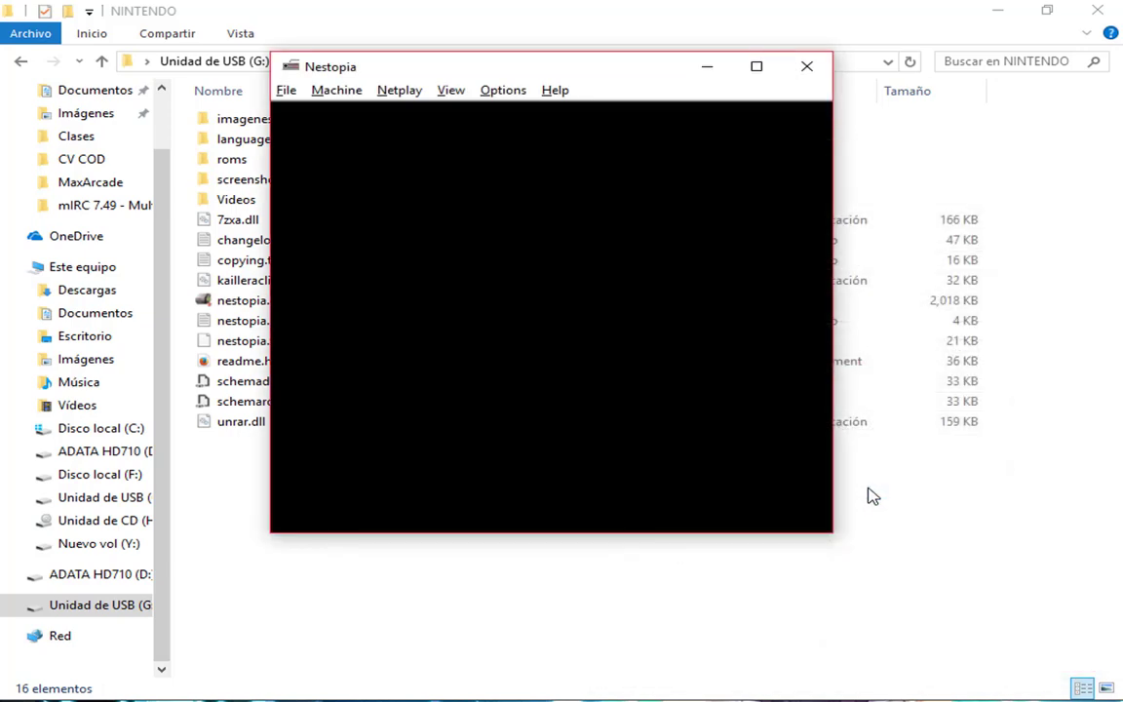
Set all Nestopia paths under G:\MaxArcade\Emuladores\NINTENDO\, turn off Last visited for Images, and apply them with the missing directories created.
click(517, 90)
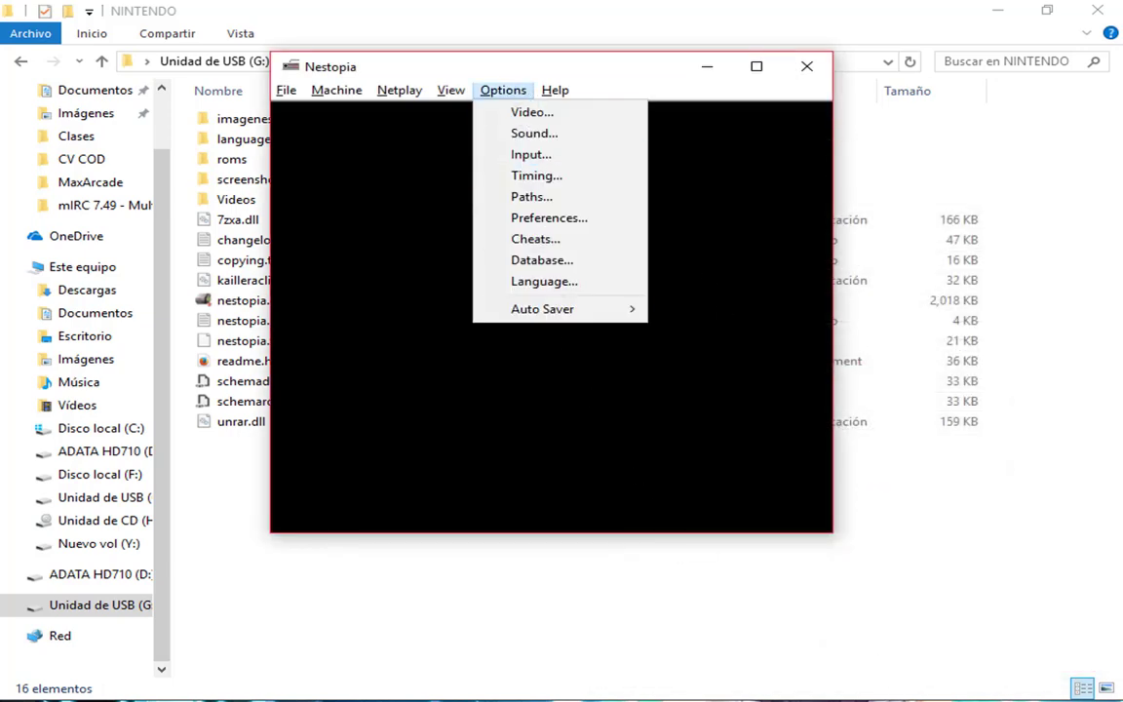
key(super+g)
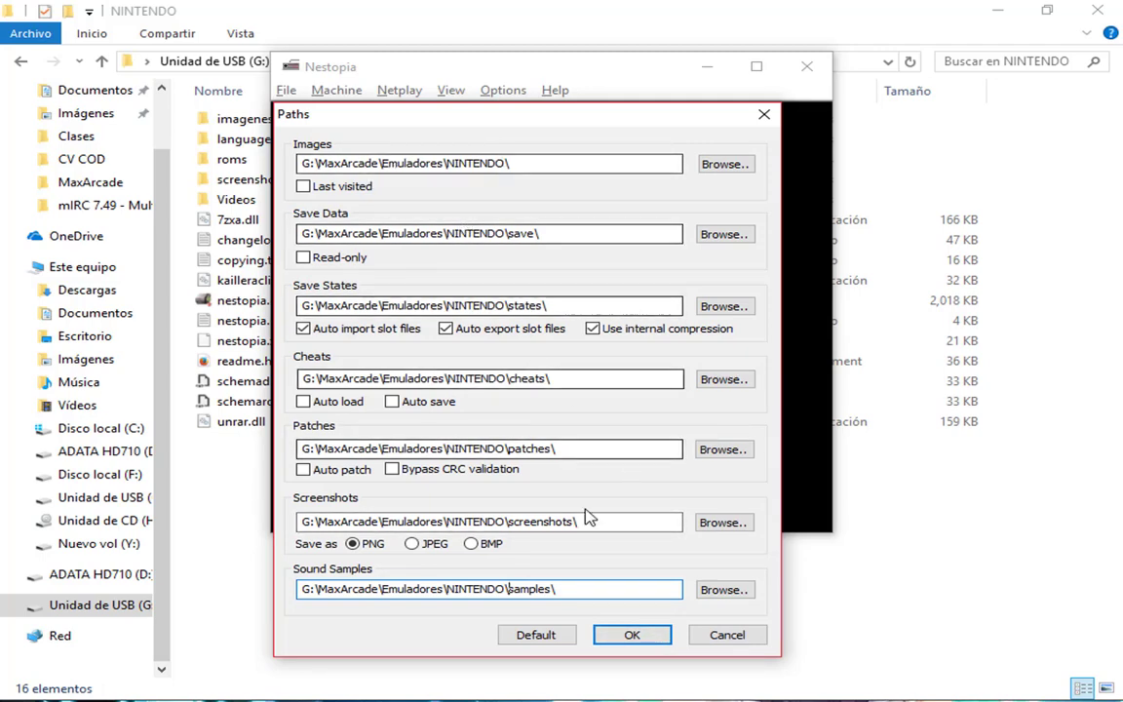
click(634, 636)
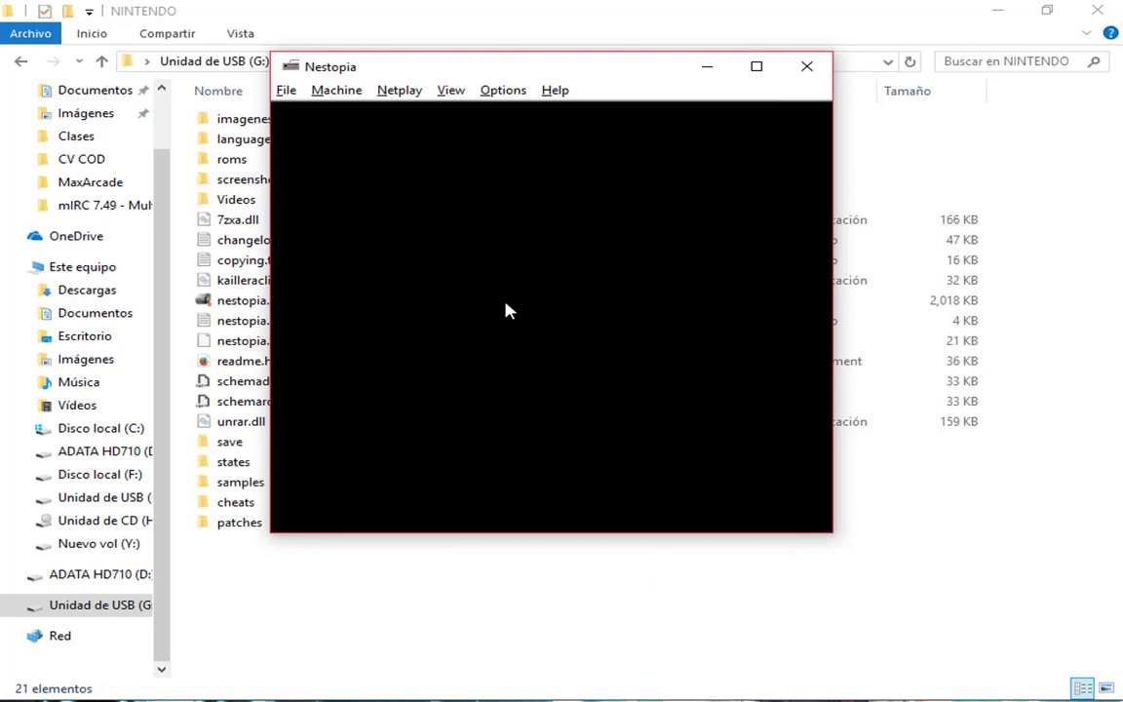
Exit Nestopia and relaunch nestopia.exe from the NINTENDO folder on the USB drive.
click(286, 90)
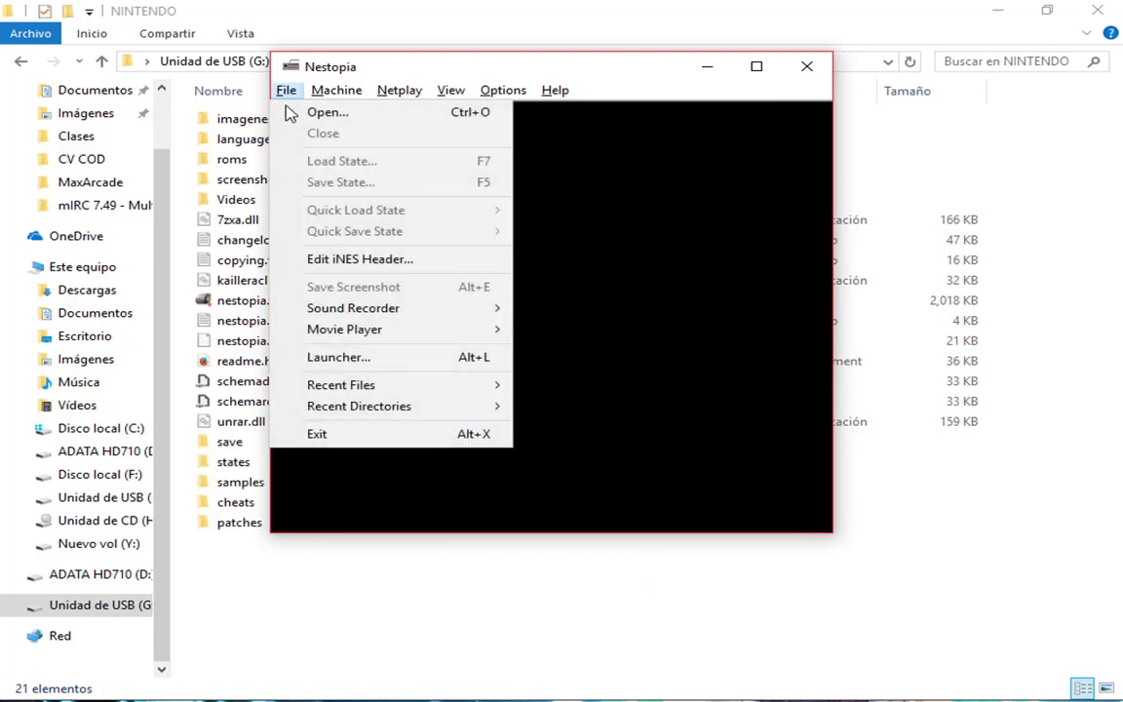
click(338, 438)
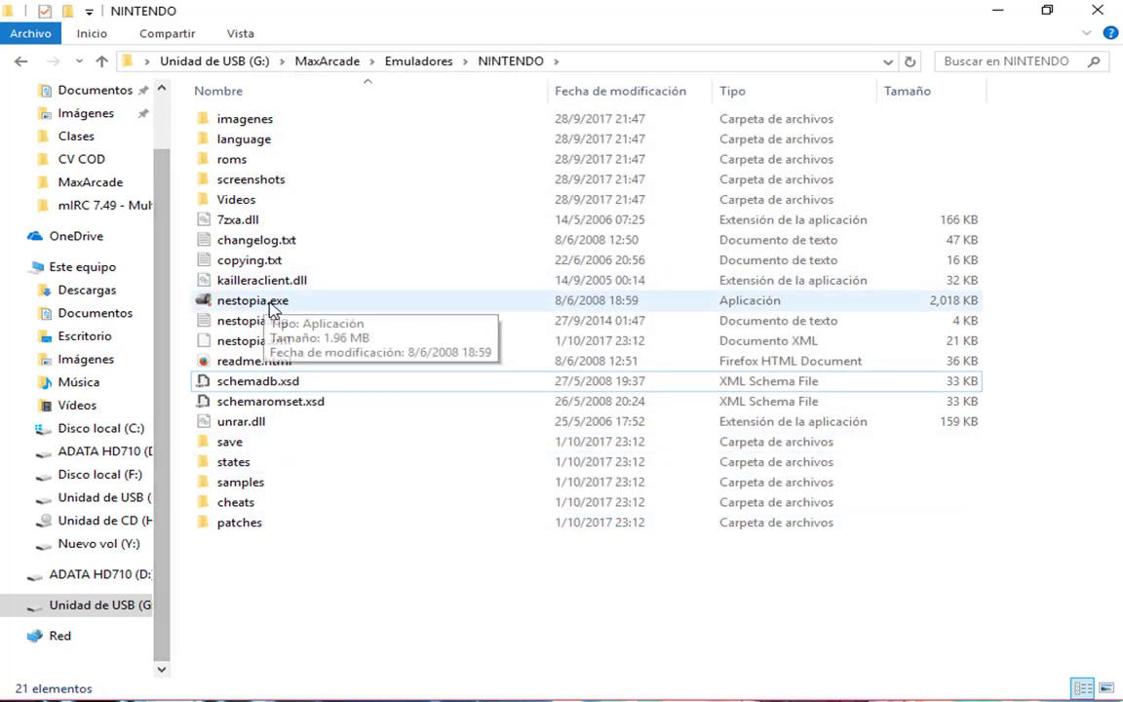
double_click(272, 305)
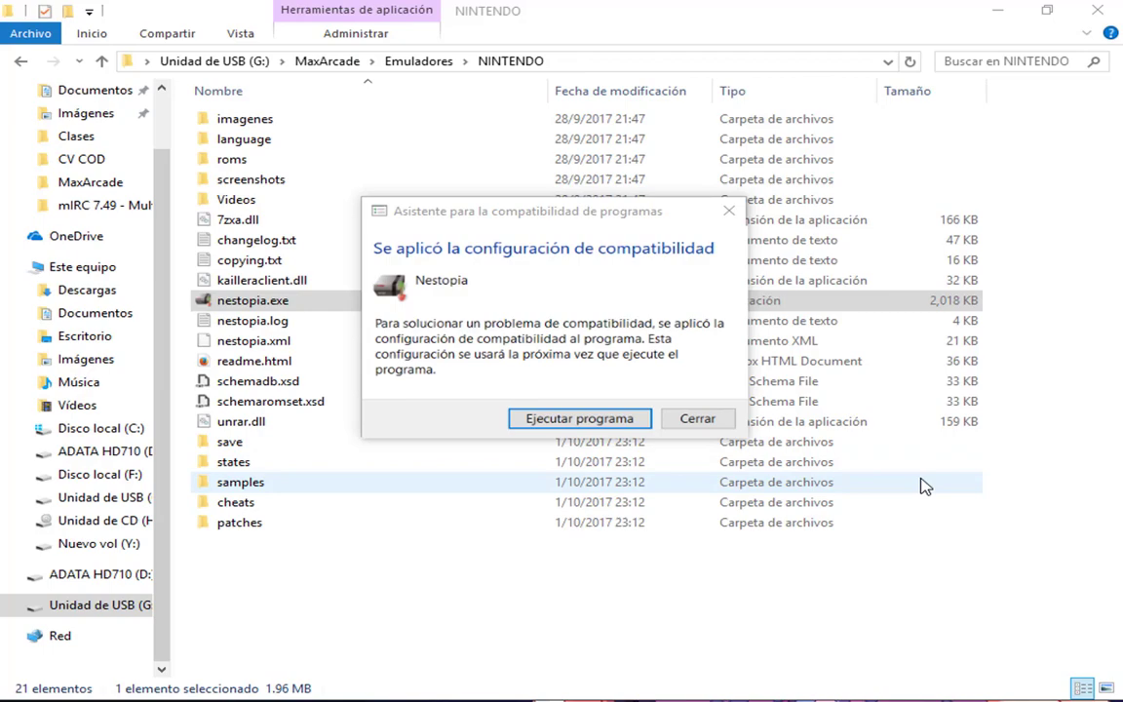
drag(923, 484, 917, 511)
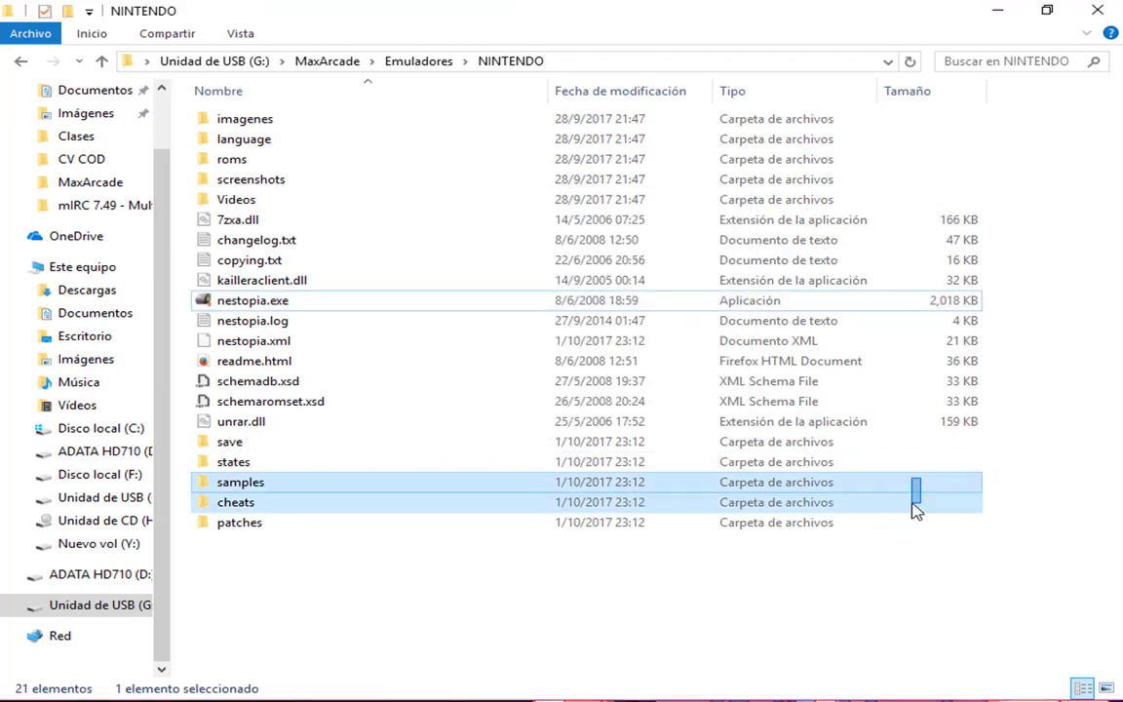
right_click(917, 511)
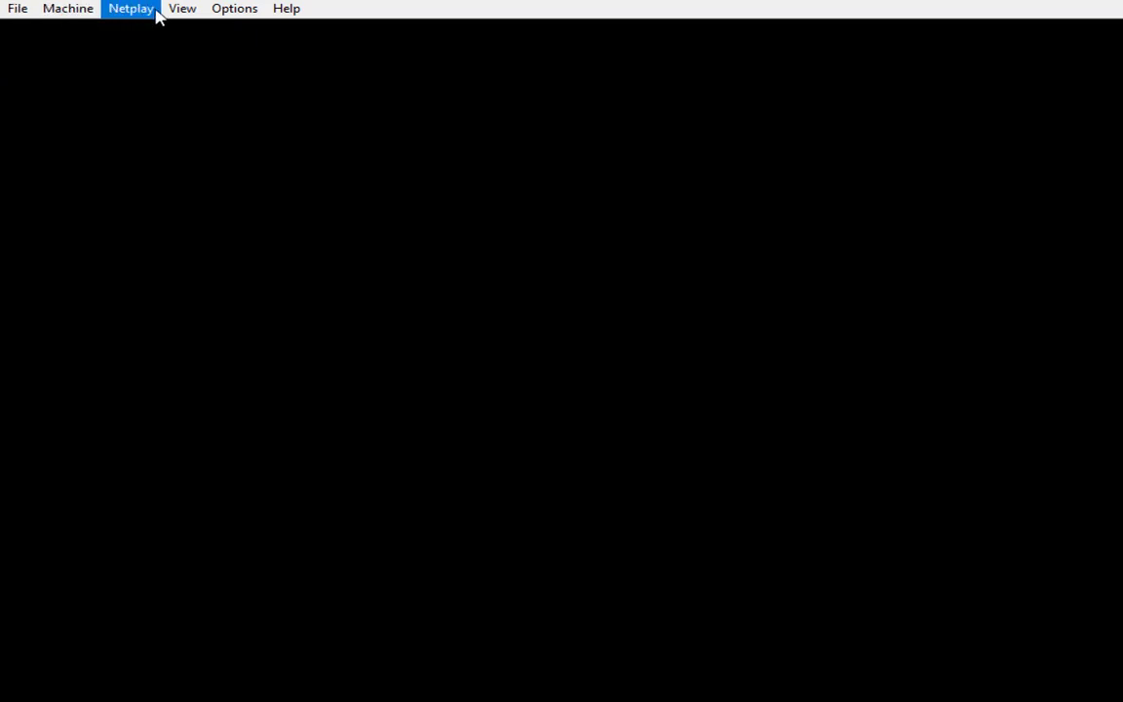
Review the paths saved in Nestopia's configuration, and exit the emulator.
click(228, 10)
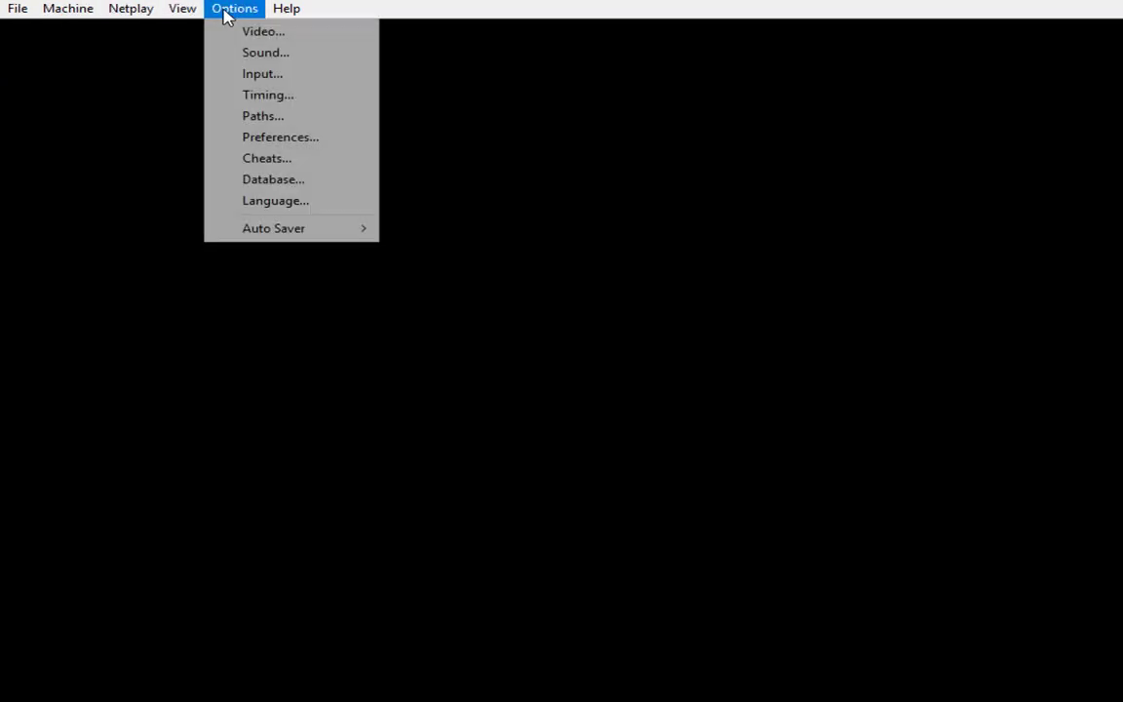
click(299, 119)
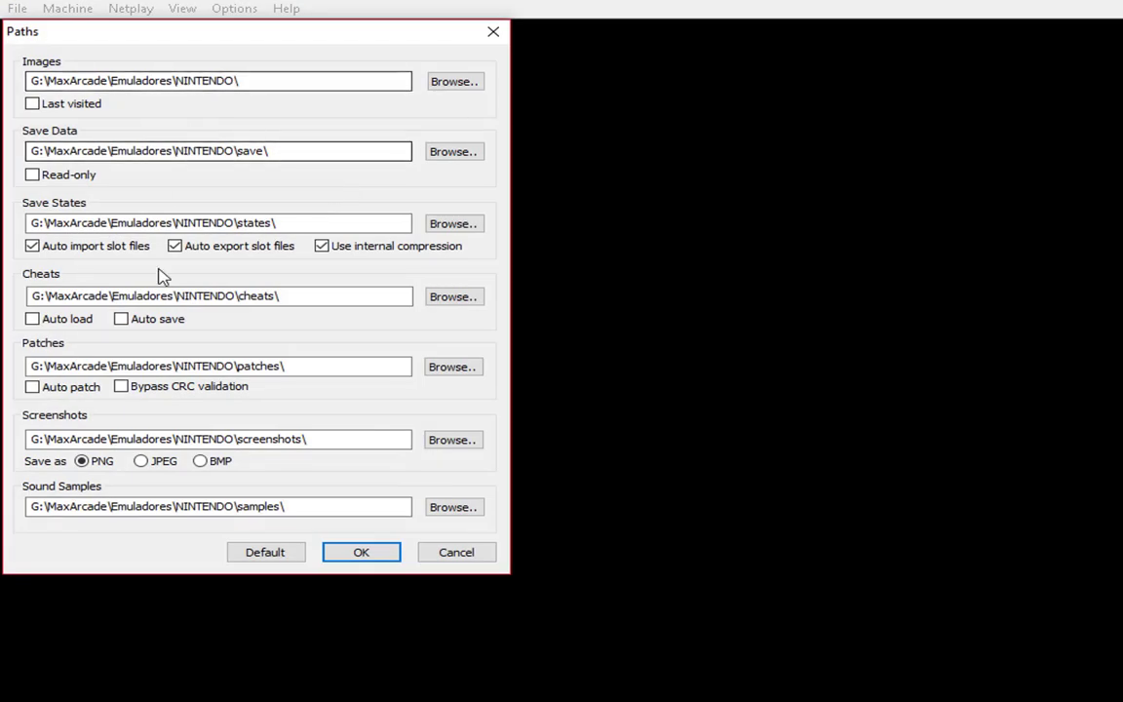
click(356, 552)
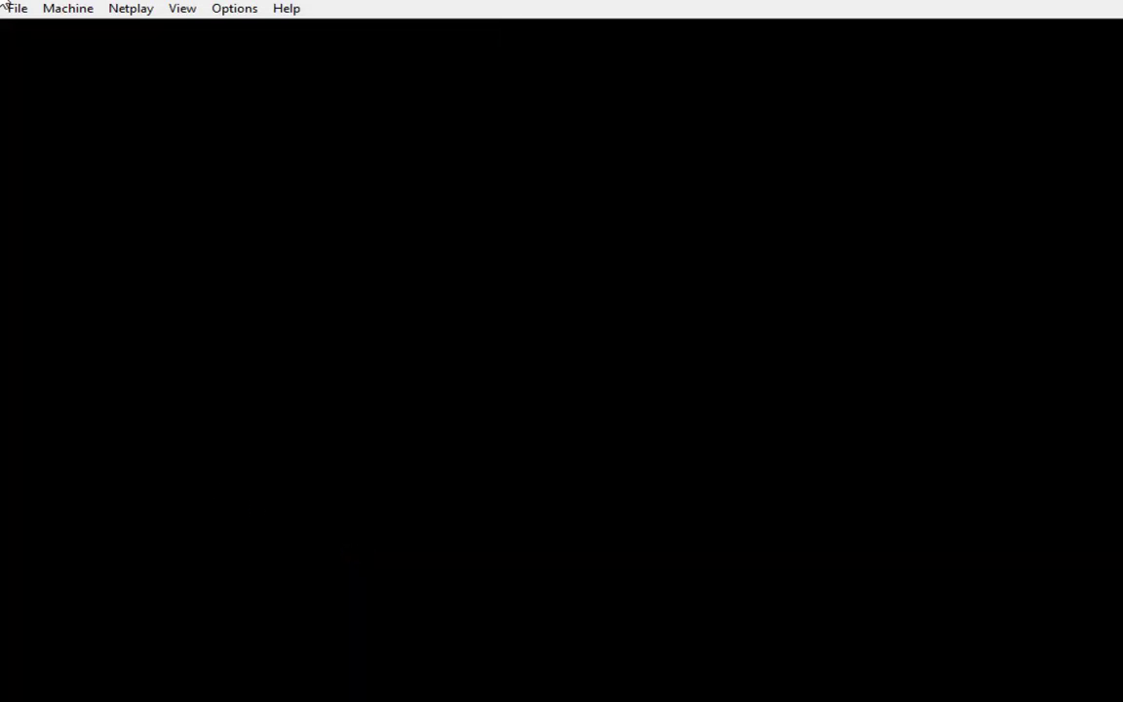
click(8, 7)
click(109, 360)
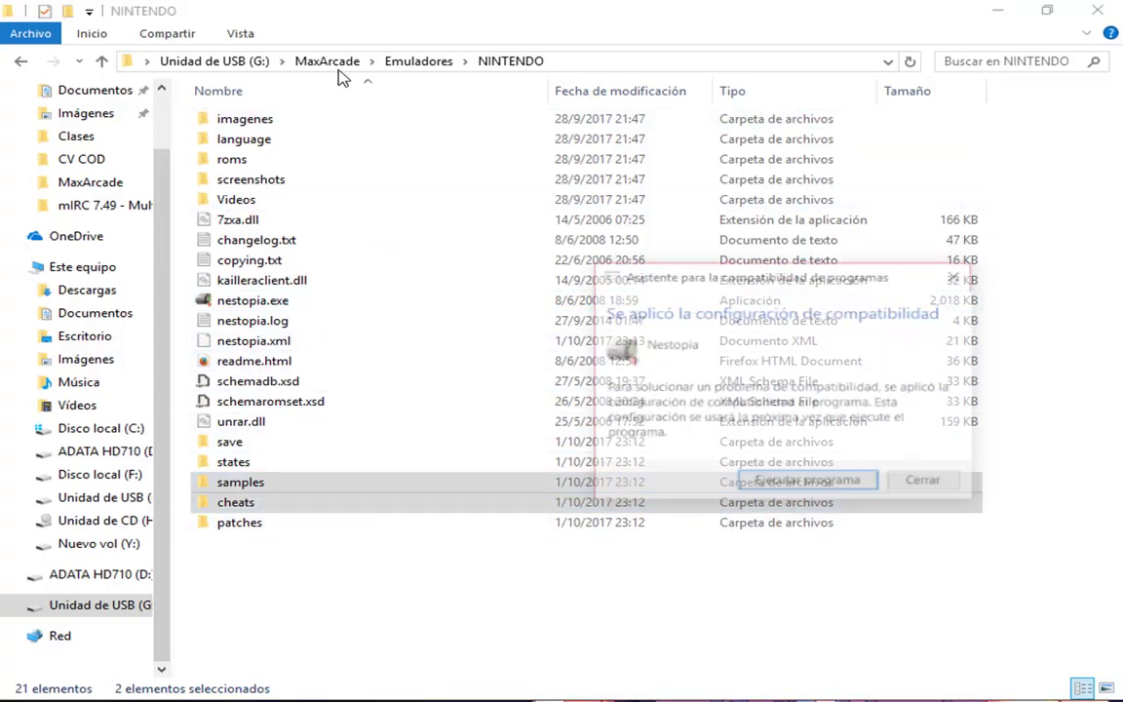
Dismiss the compatibility assistant windows and launch Maximus Arcade.exe from the MaxArcade folder on the USB drive.
click(331, 61)
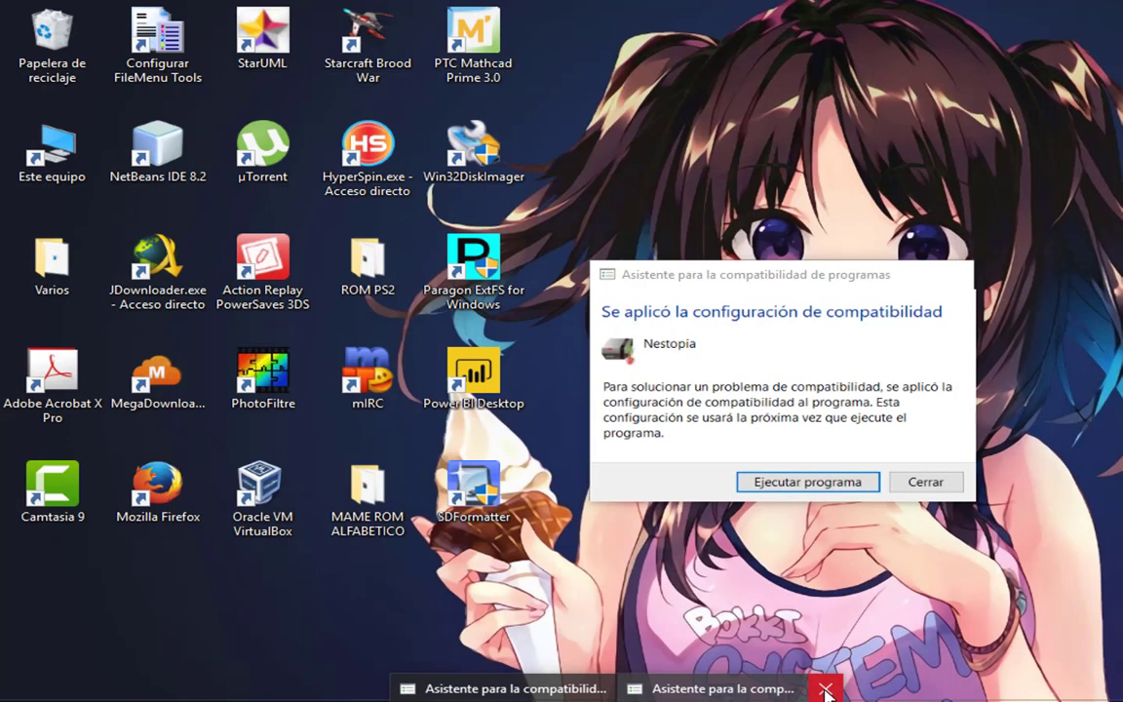
click(825, 688)
click(713, 689)
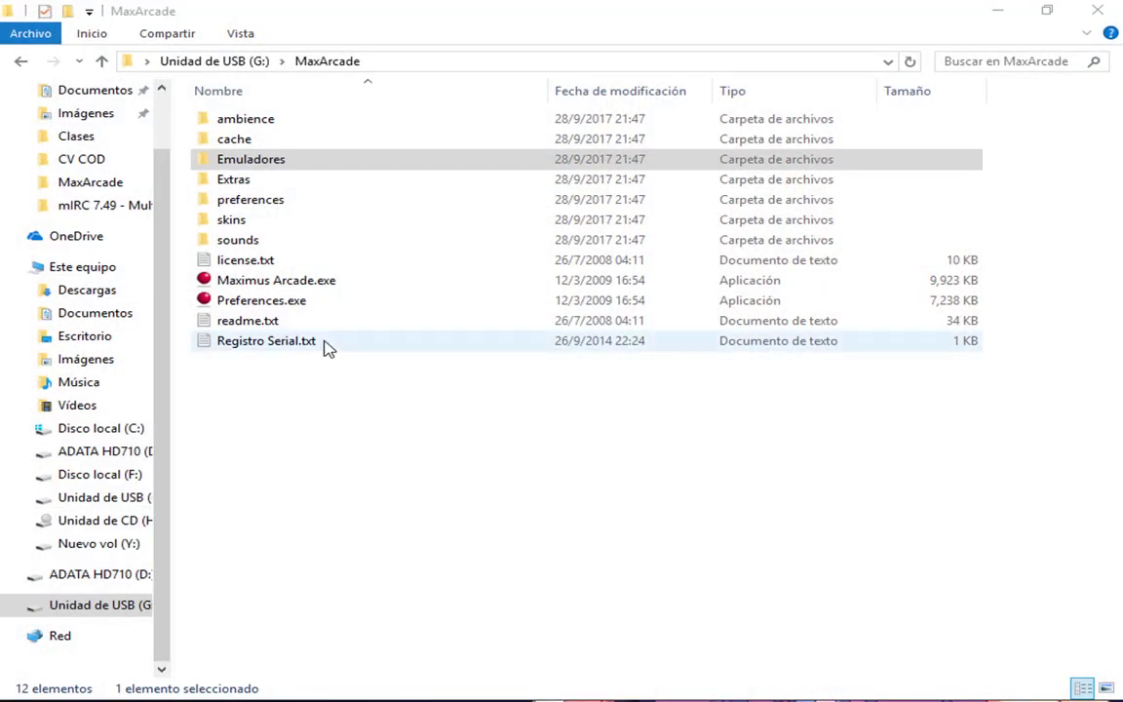
double_click(273, 281)
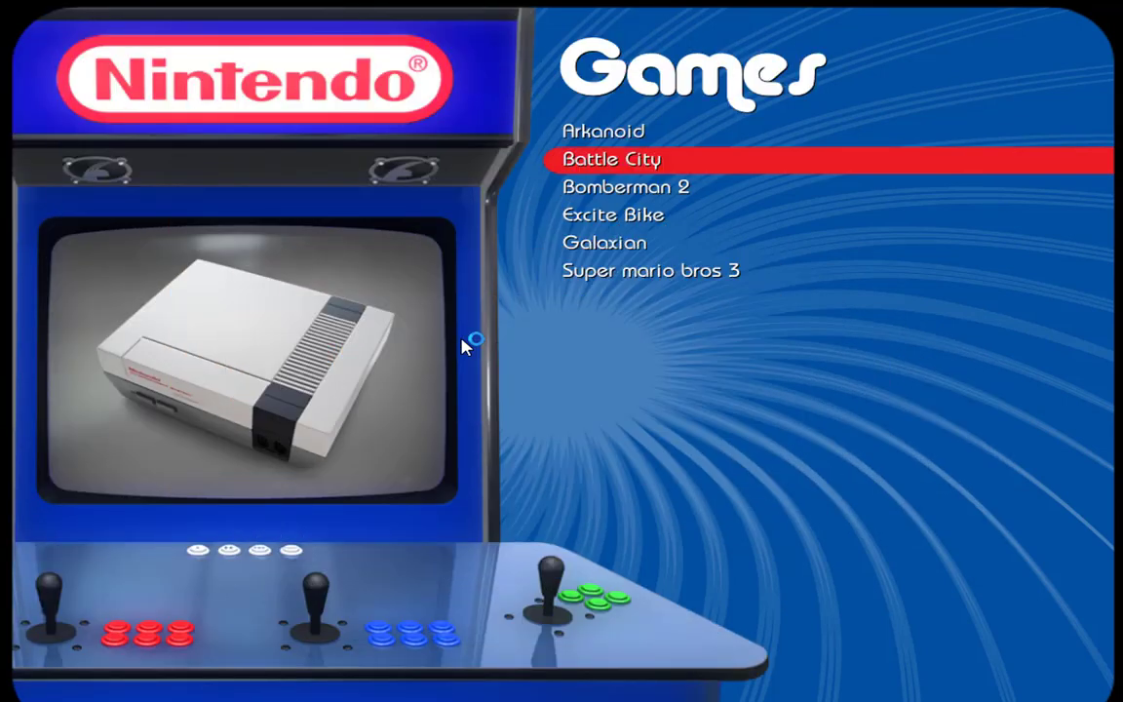
Browse the Nintendo games list and launch Super mario bros 3.
key(Up)
key(Down)
key(Down)
key(Down)
key(Down)
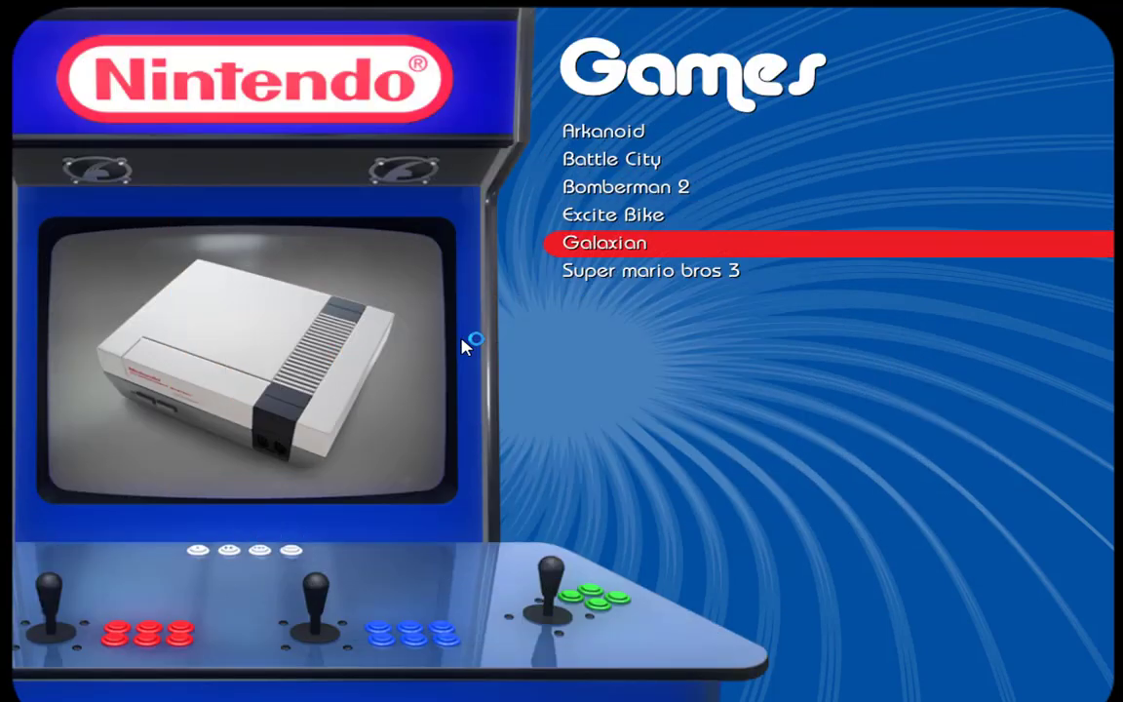
key(Up)
key(Up)
key(Up)
key(Up)
key(Down)
key(Down)
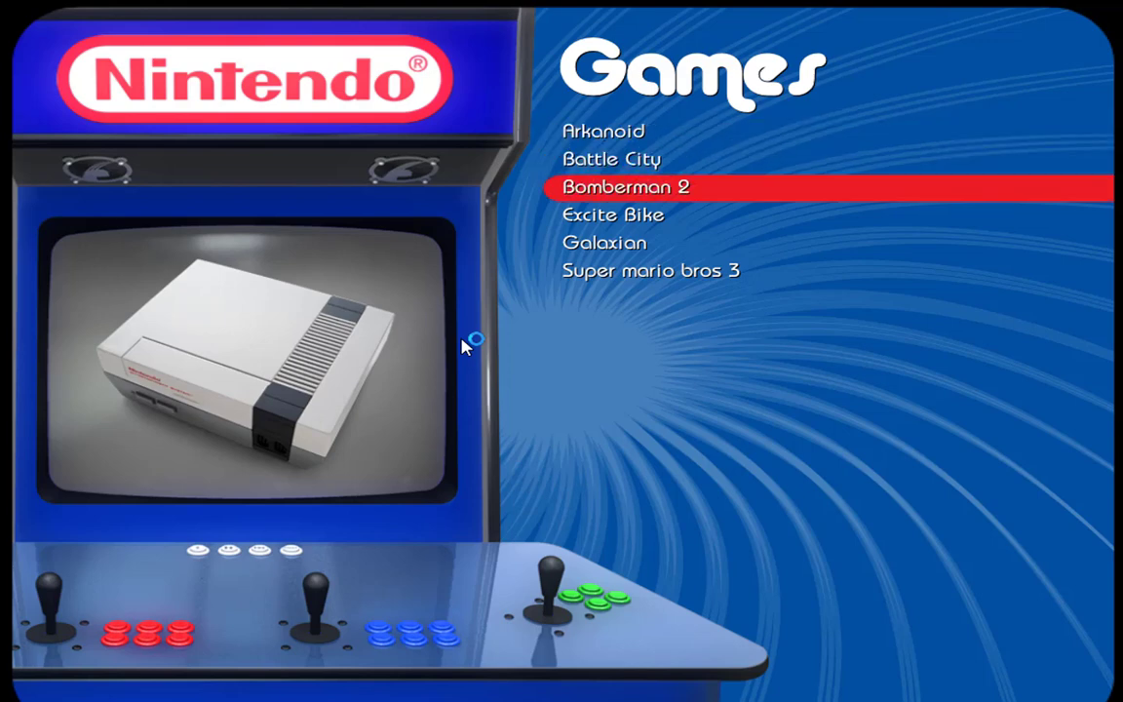
key(Down)
key(Down)
key(Down)
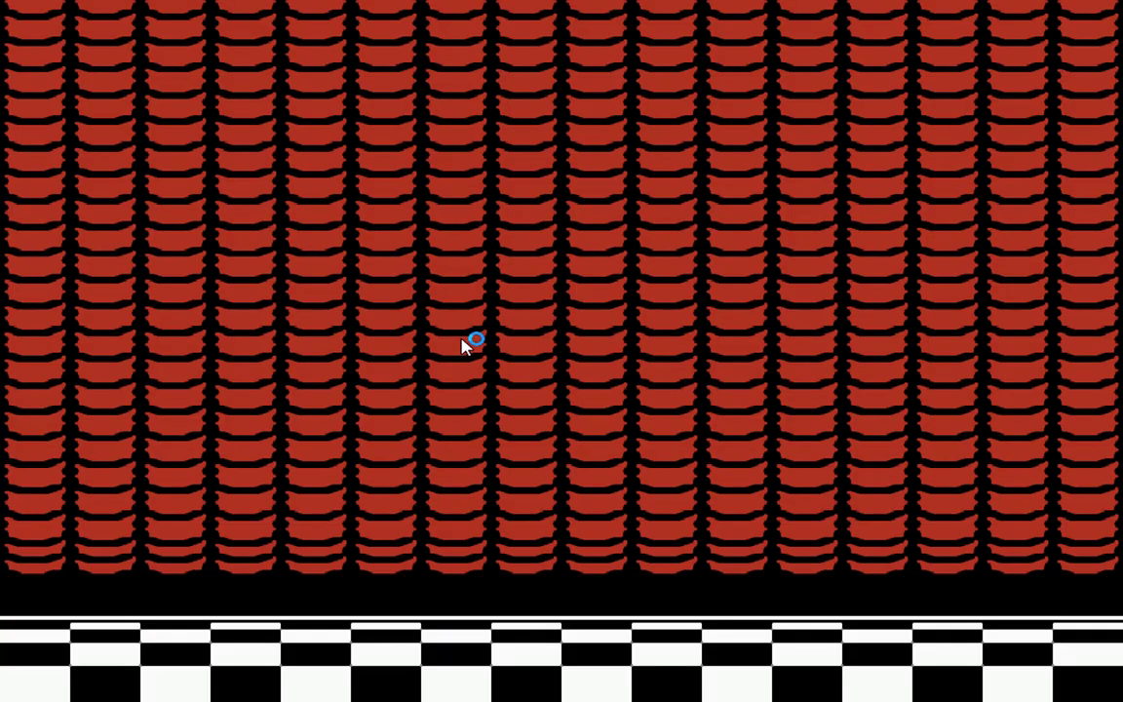
key(Return)
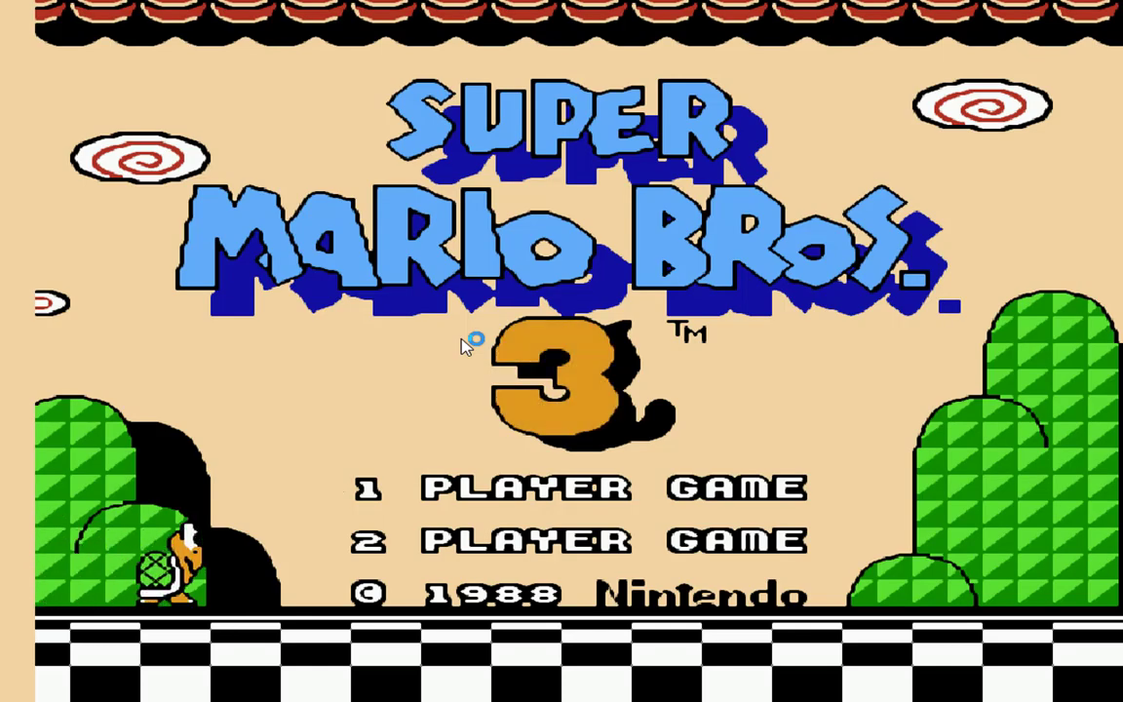
Test a one-player game by moving Mario from START along the World 1 map, and quit the game.
key(Return)
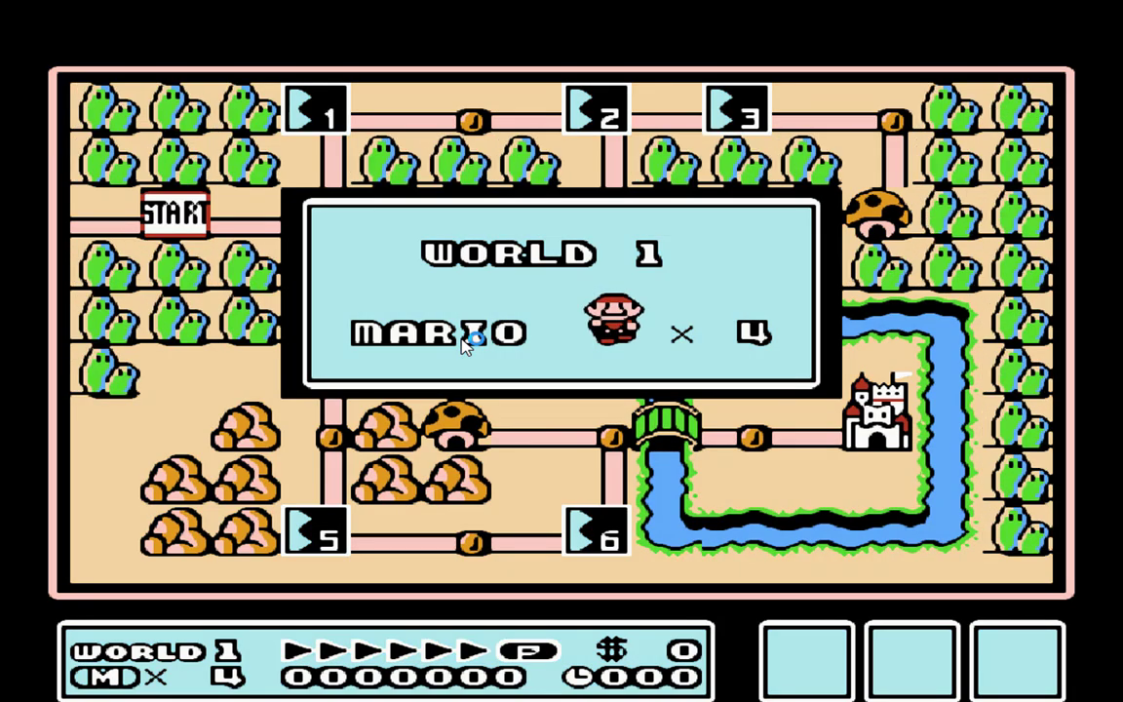
key(Right)
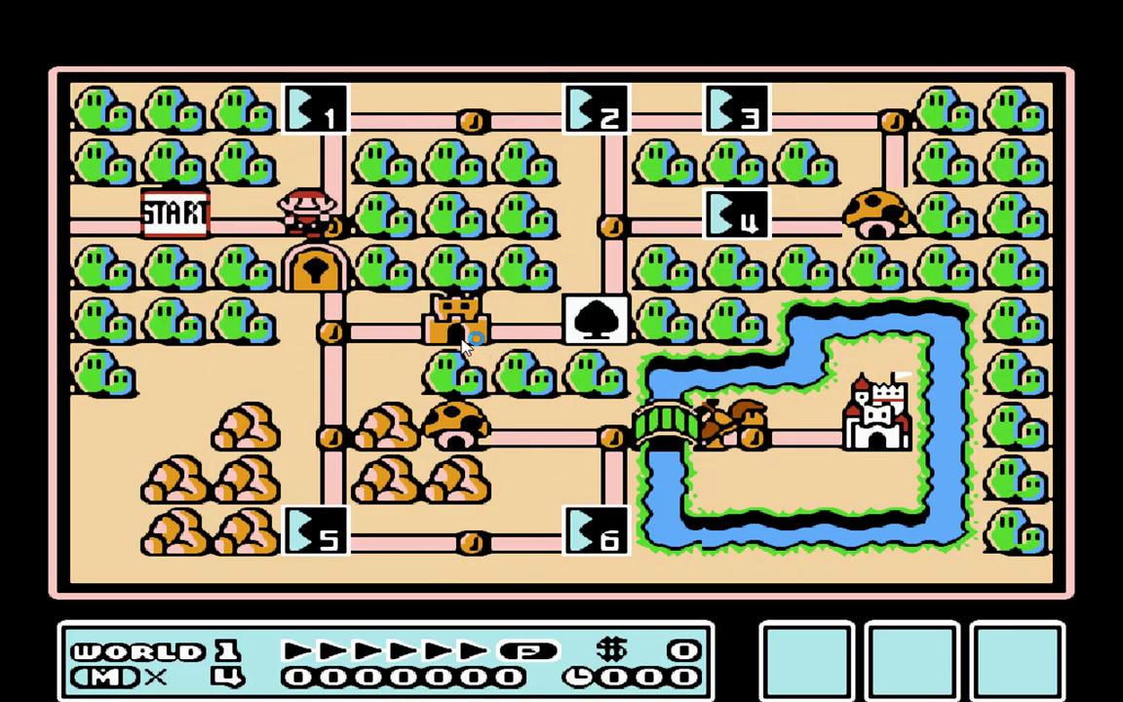
key(Up)
key(Down)
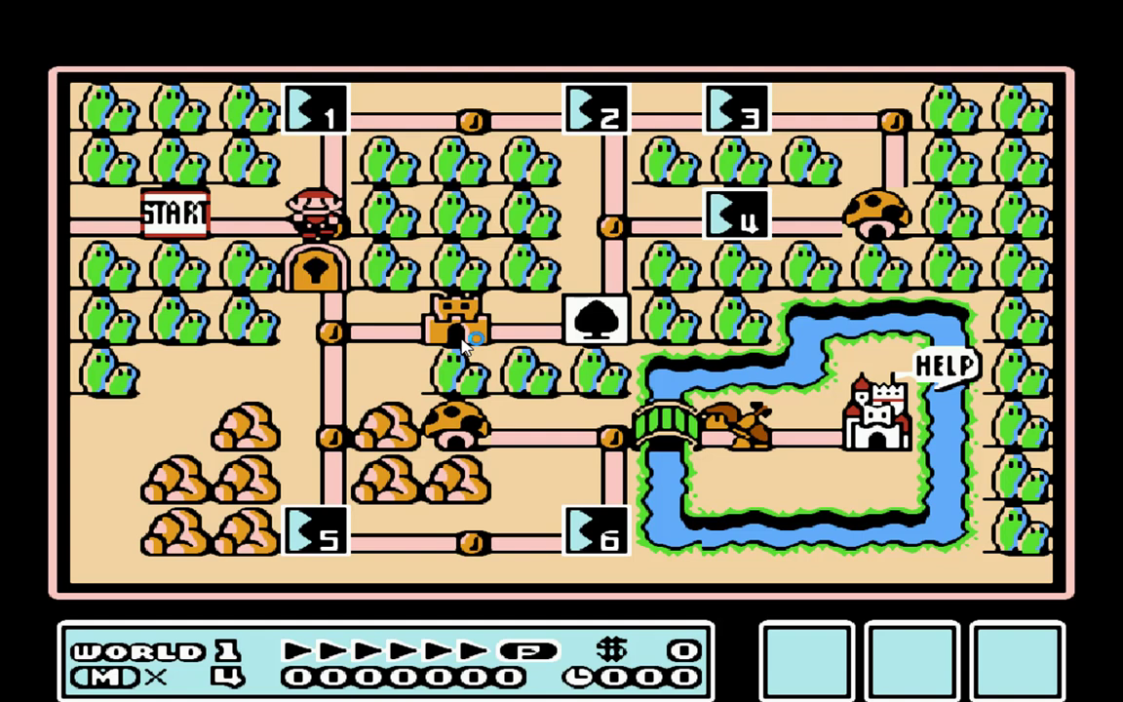
key(Escape)
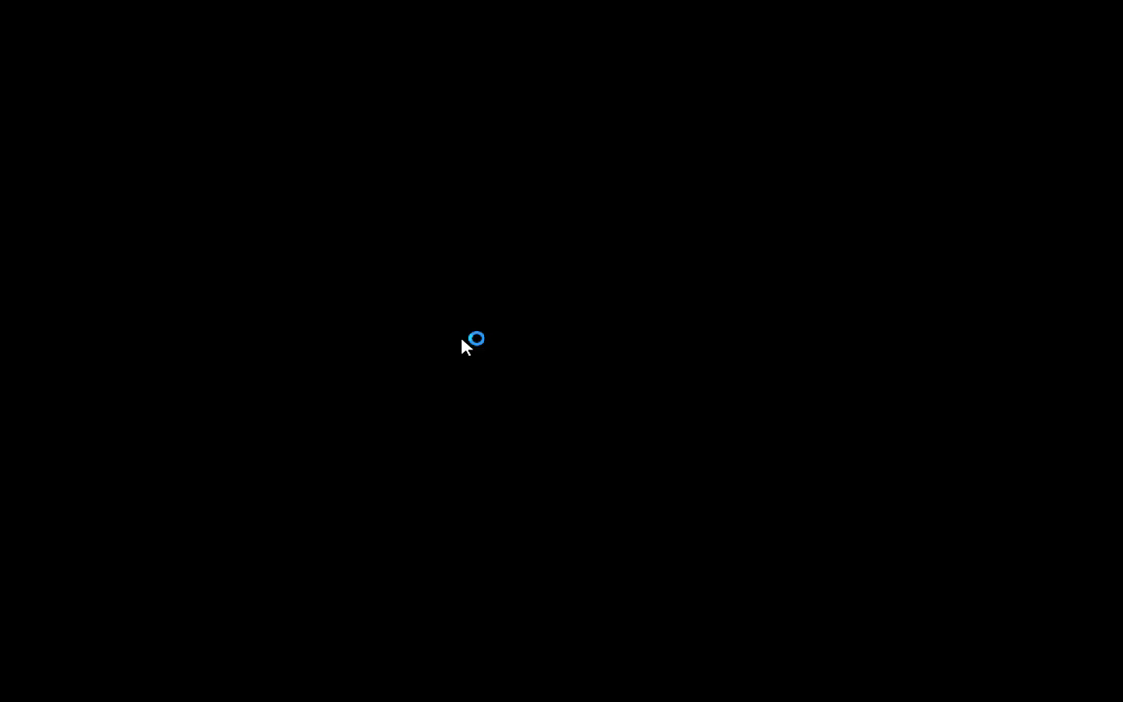
key(alt+Tab)
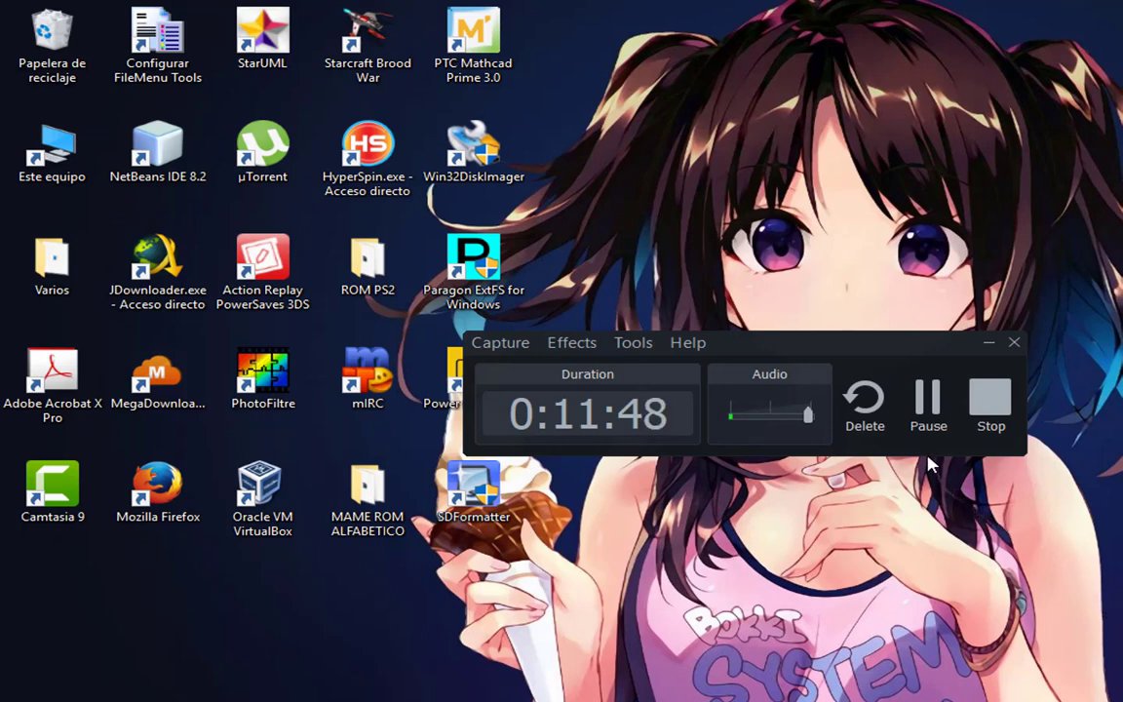
click(985, 408)
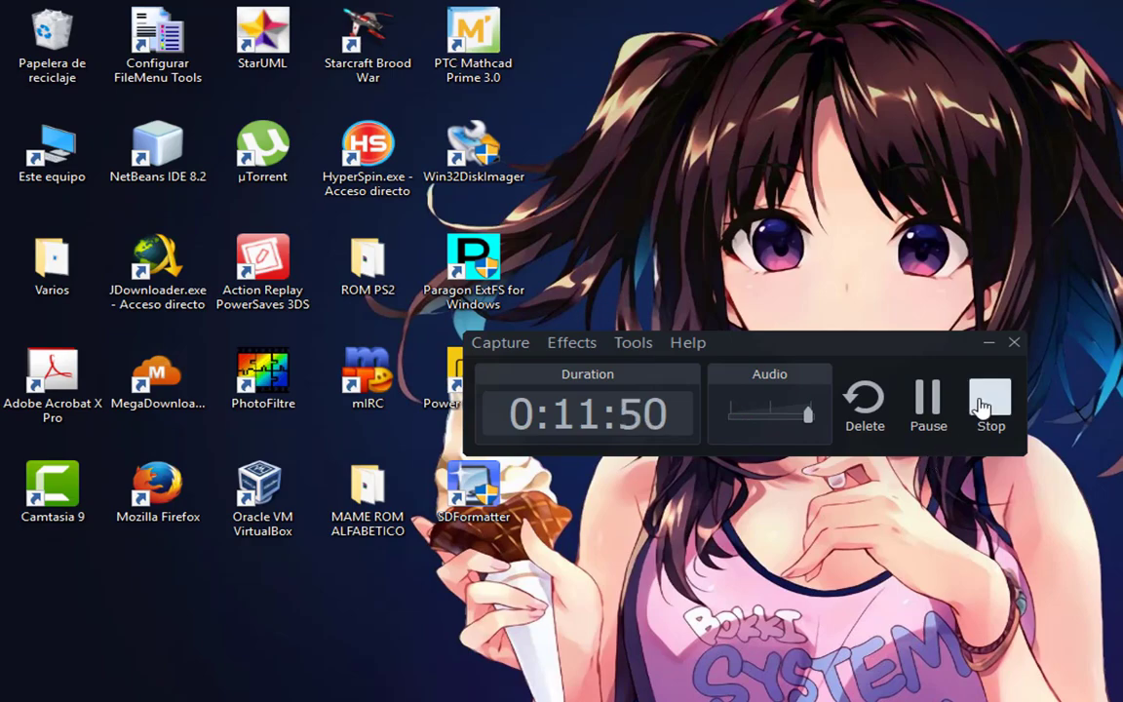